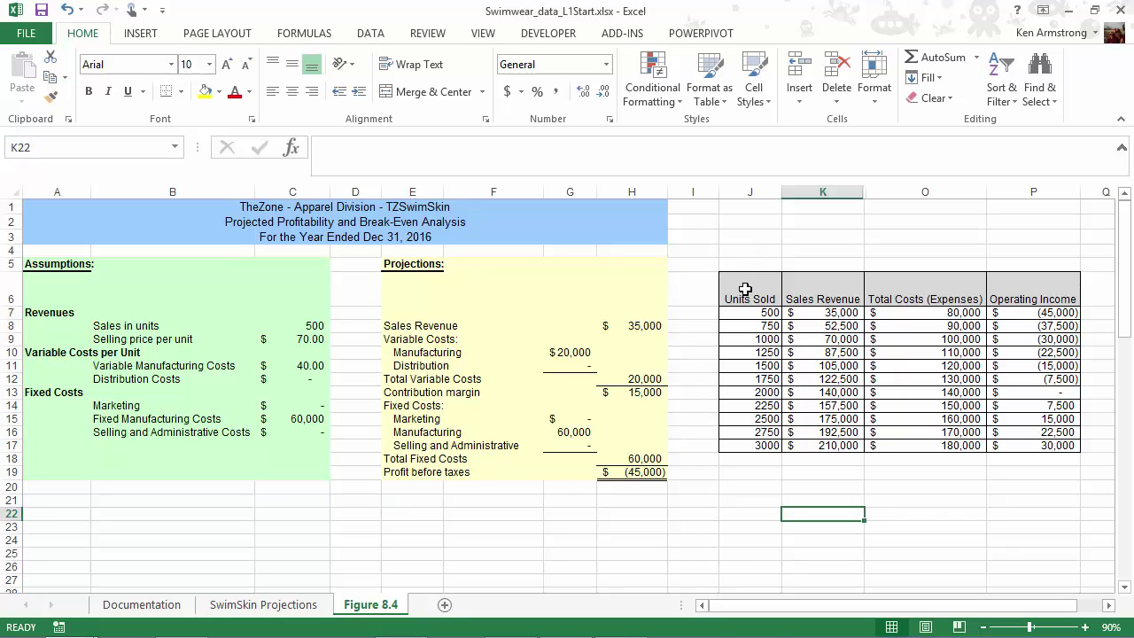
# Step: Review the Figure 8.4 data table's revenue, cost and operating income formulas and results
pyautogui.moveTo(744, 293)
pyautogui.mouseDown()
pyautogui.moveTo(1010, 435)
pyautogui.moveTo(912, 447)
pyautogui.mouseUp()
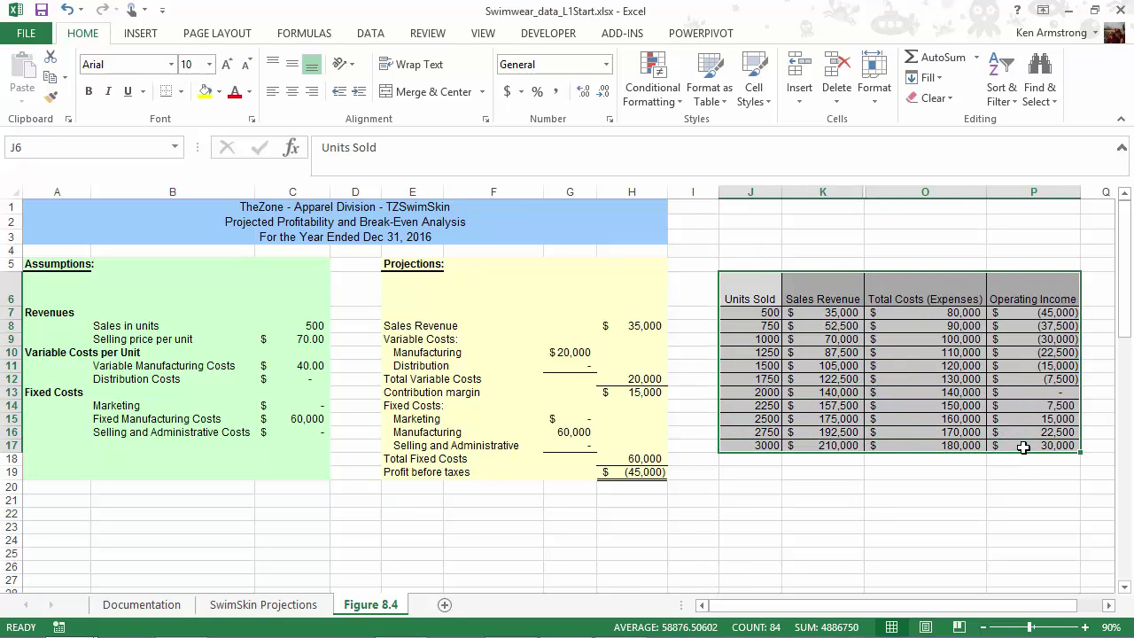
pyautogui.click(894, 527)
pyautogui.click(840, 289)
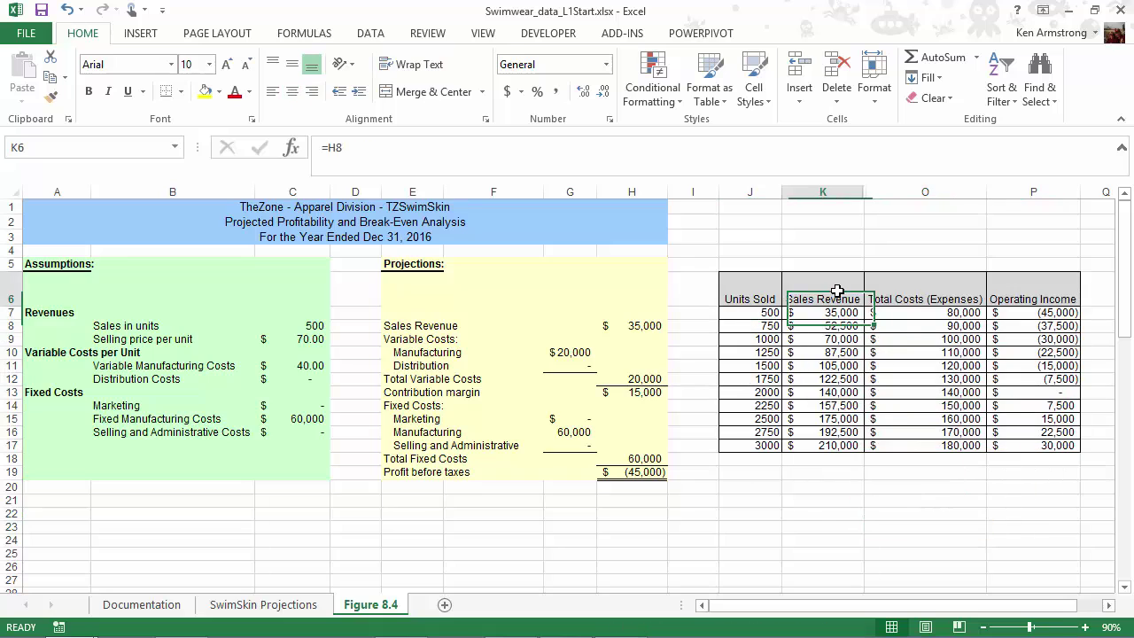
pyautogui.click(938, 288)
pyautogui.click(1003, 286)
pyautogui.moveTo(1018, 315); pyautogui.dragTo(1034, 443)
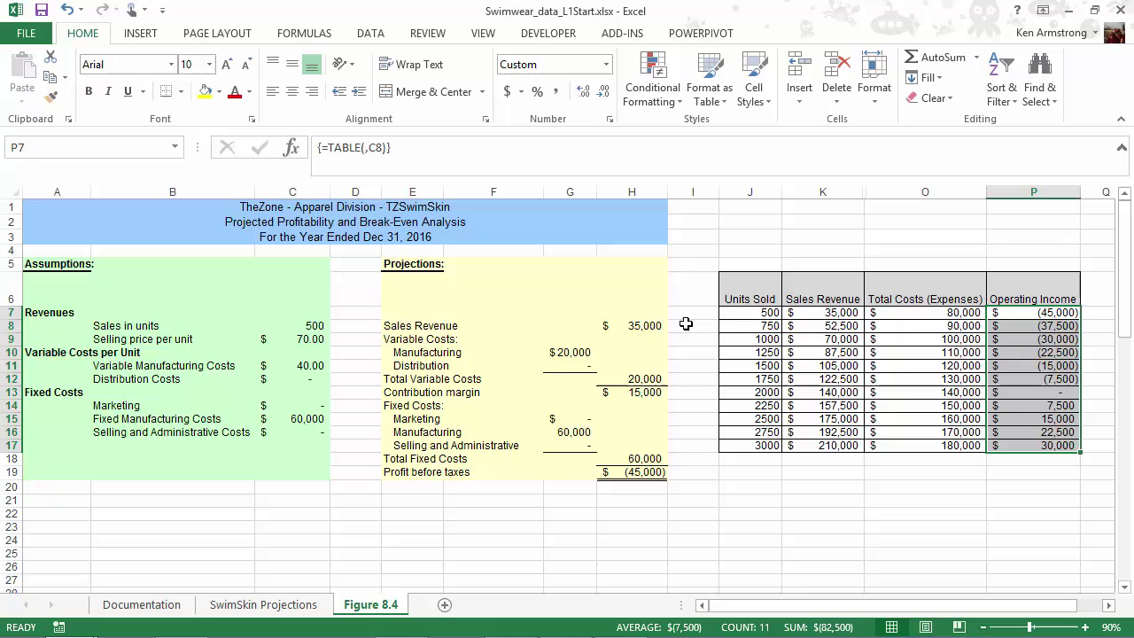
# Step: Check the units-sold input values from 500 down to 3000
pyautogui.click(749, 313)
pyautogui.click(747, 355)
pyautogui.click(745, 393)
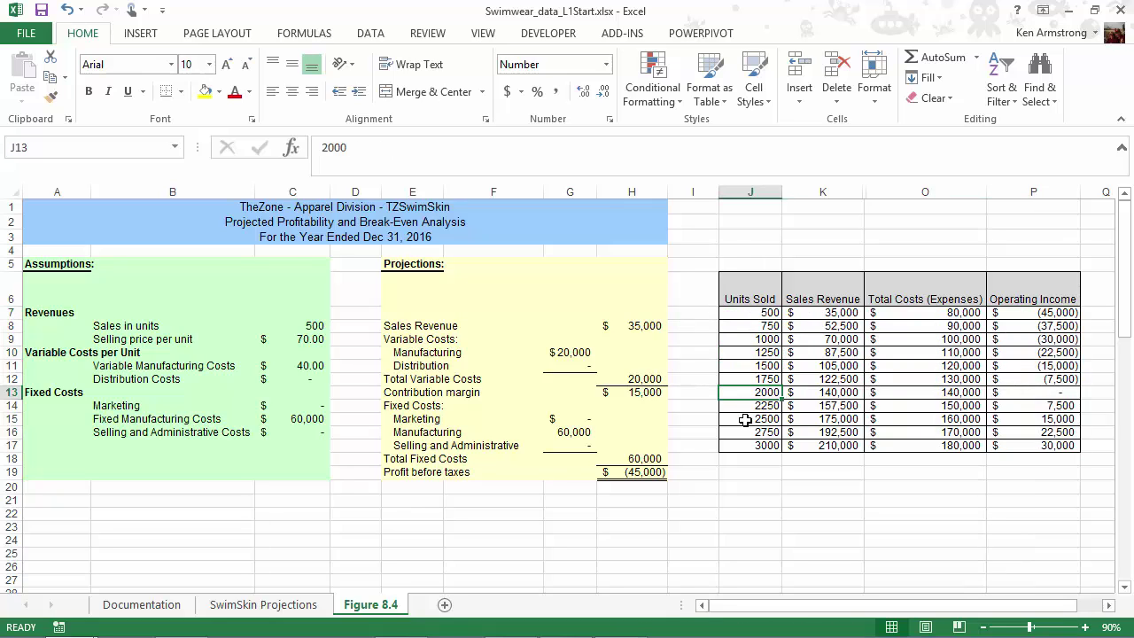
pyautogui.click(746, 431)
pyautogui.click(748, 445)
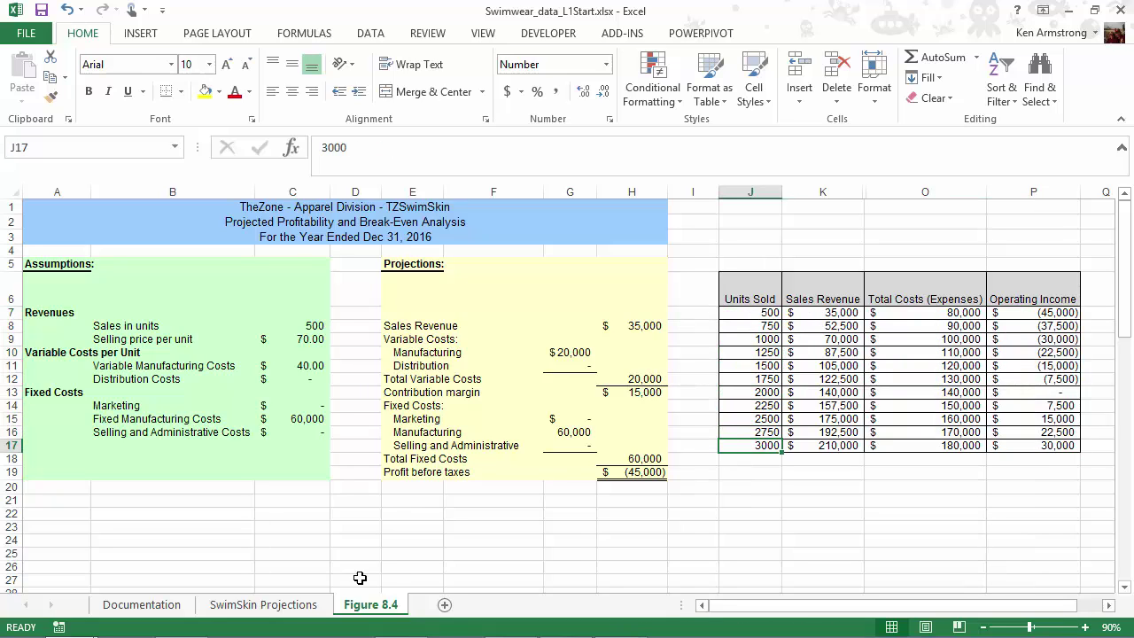
pyautogui.click(289, 606)
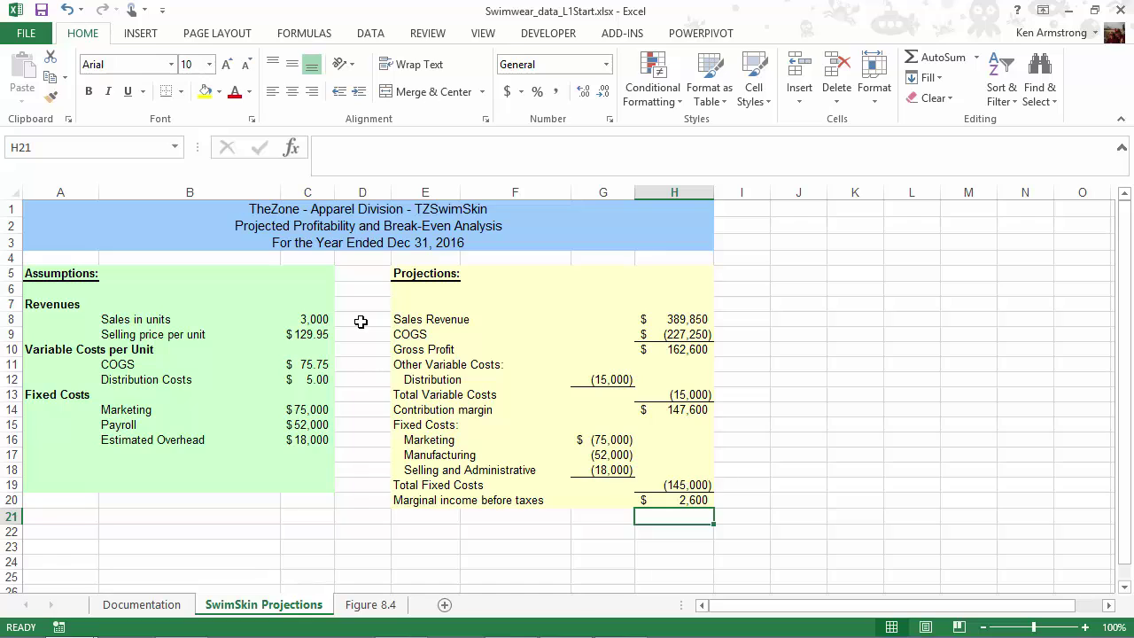
pyautogui.click(317, 320)
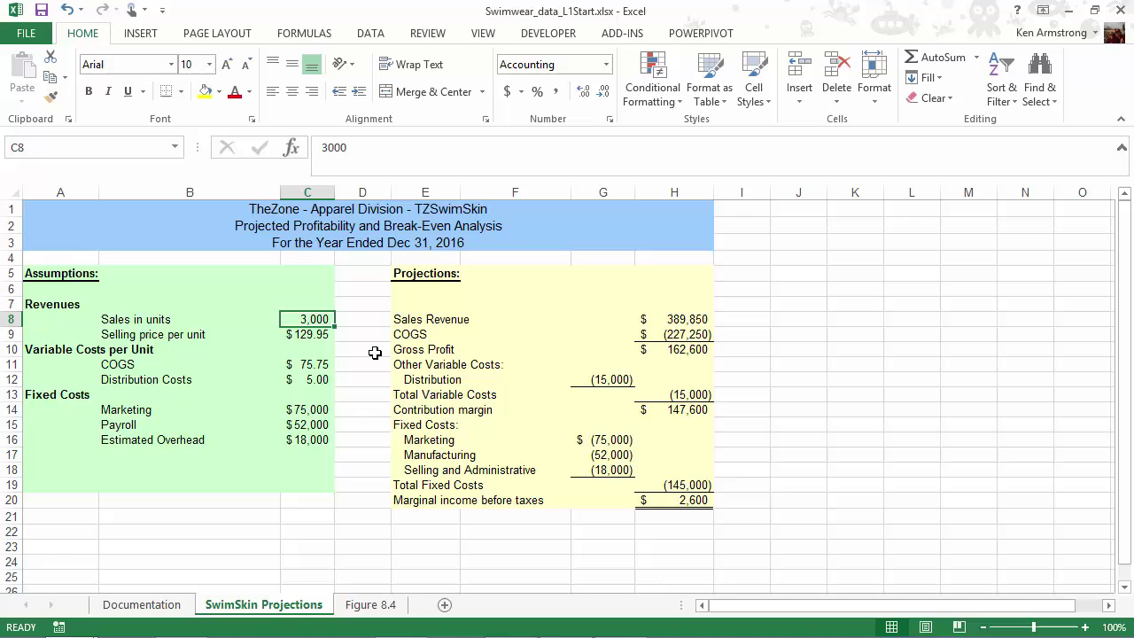
pyautogui.press('Down')
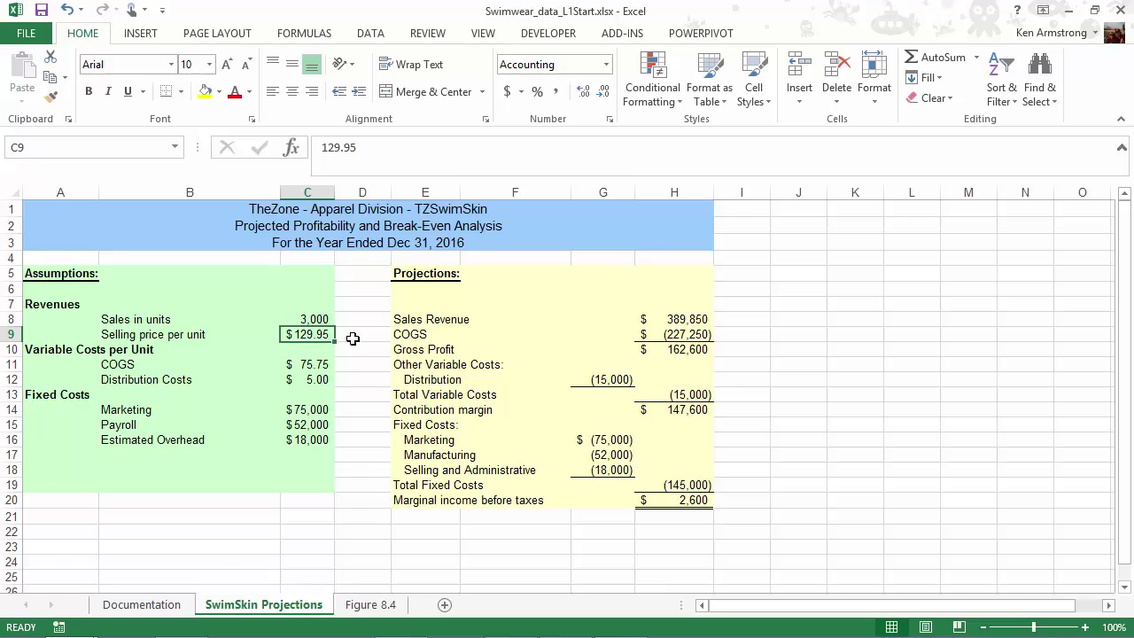
pyautogui.click(315, 411)
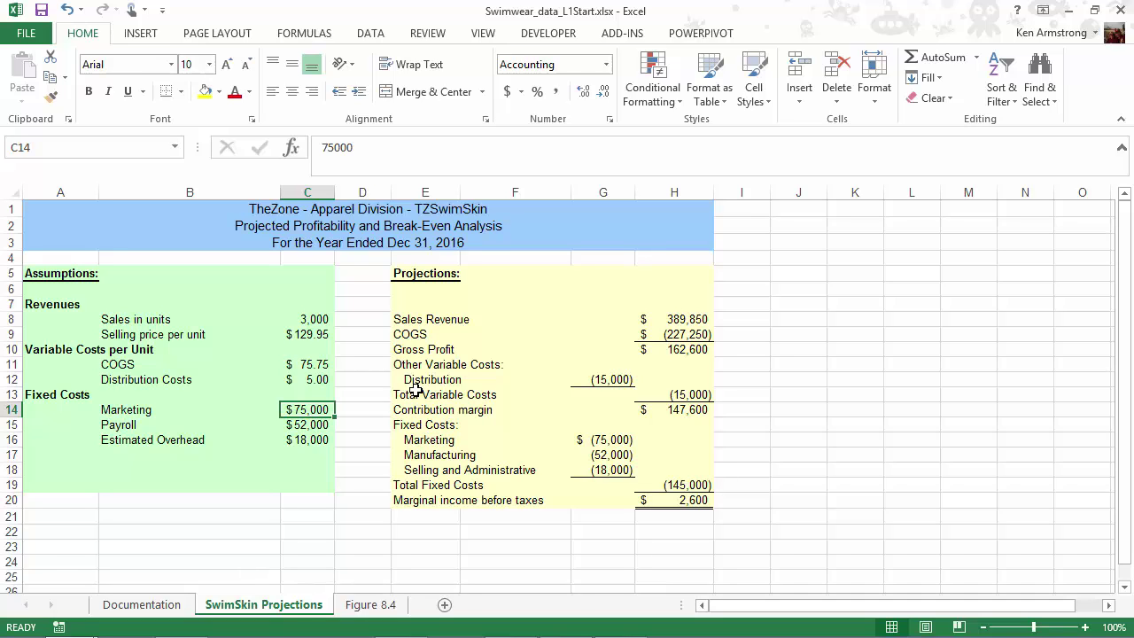
pyautogui.click(320, 365)
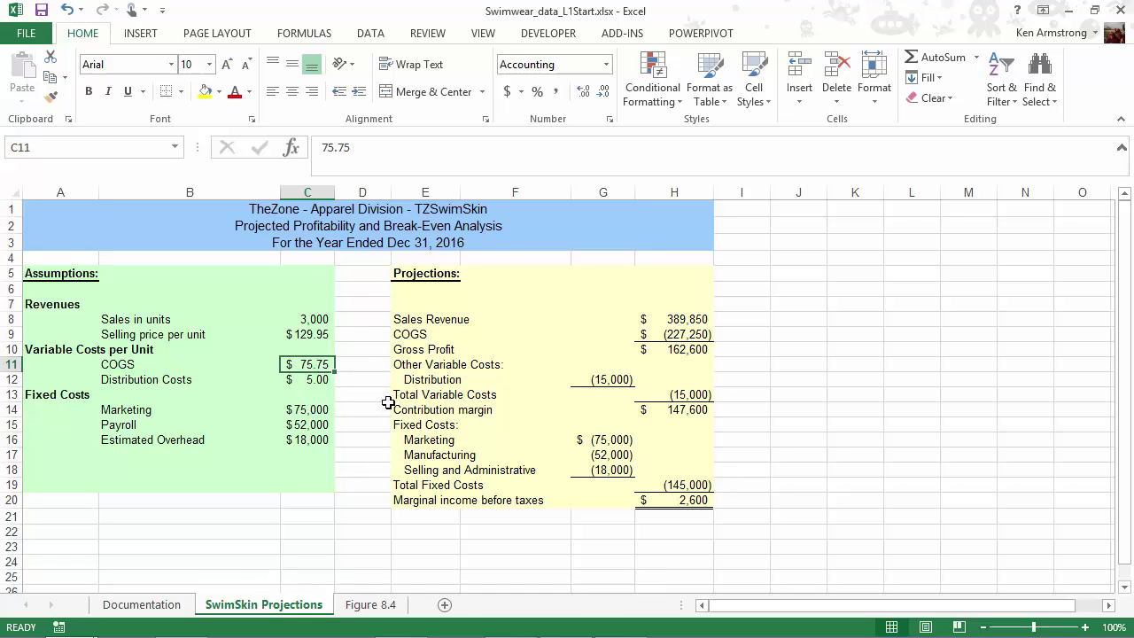
pyautogui.click(314, 380)
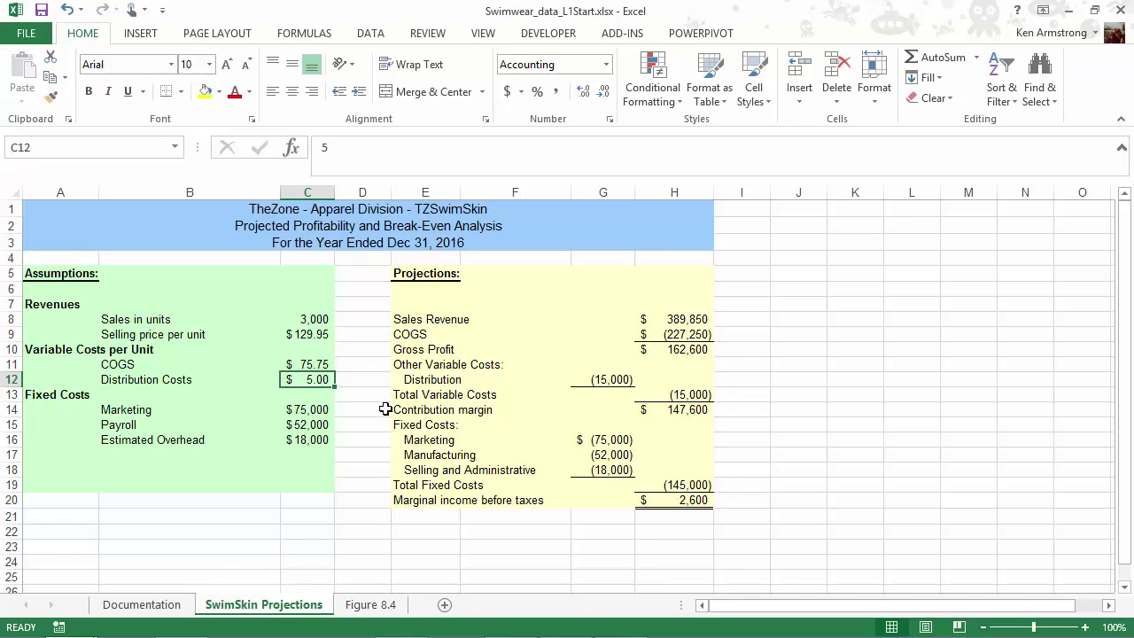
pyautogui.click(328, 426)
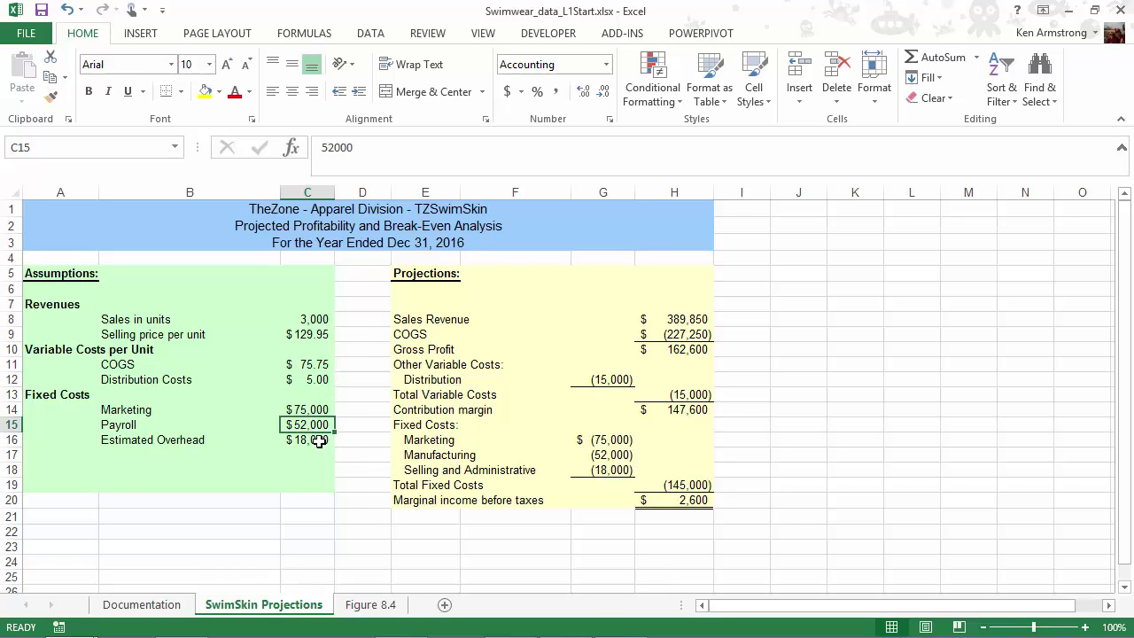
pyautogui.click(319, 441)
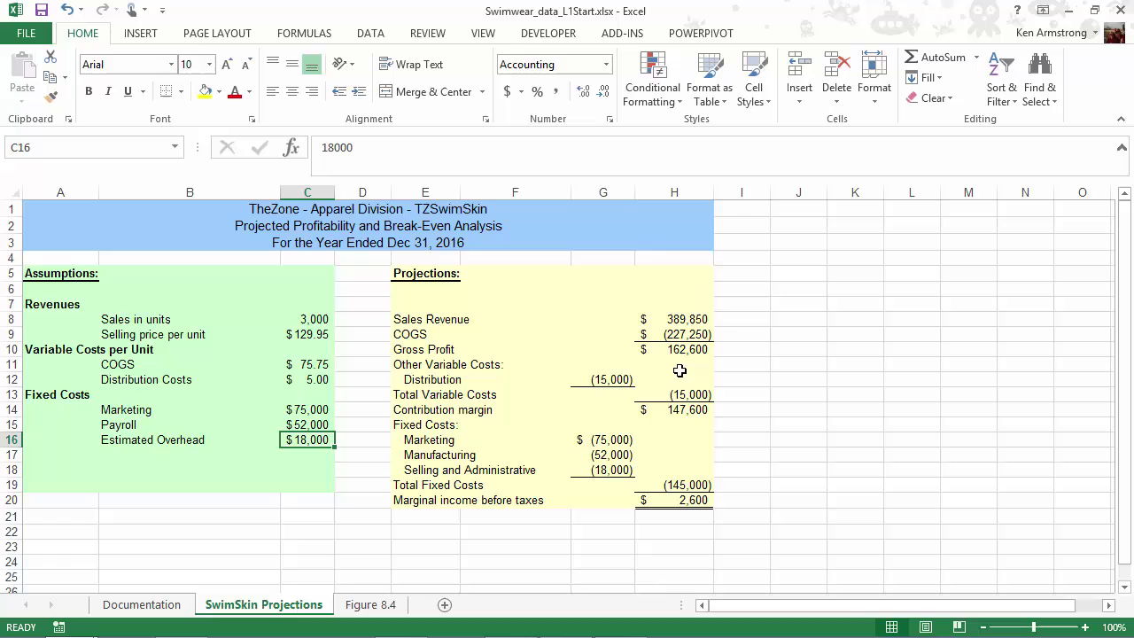
pyautogui.moveTo(84, 277)
pyautogui.mouseDown()
pyautogui.moveTo(270, 488)
pyautogui.moveTo(333, 488)
pyautogui.mouseUp()
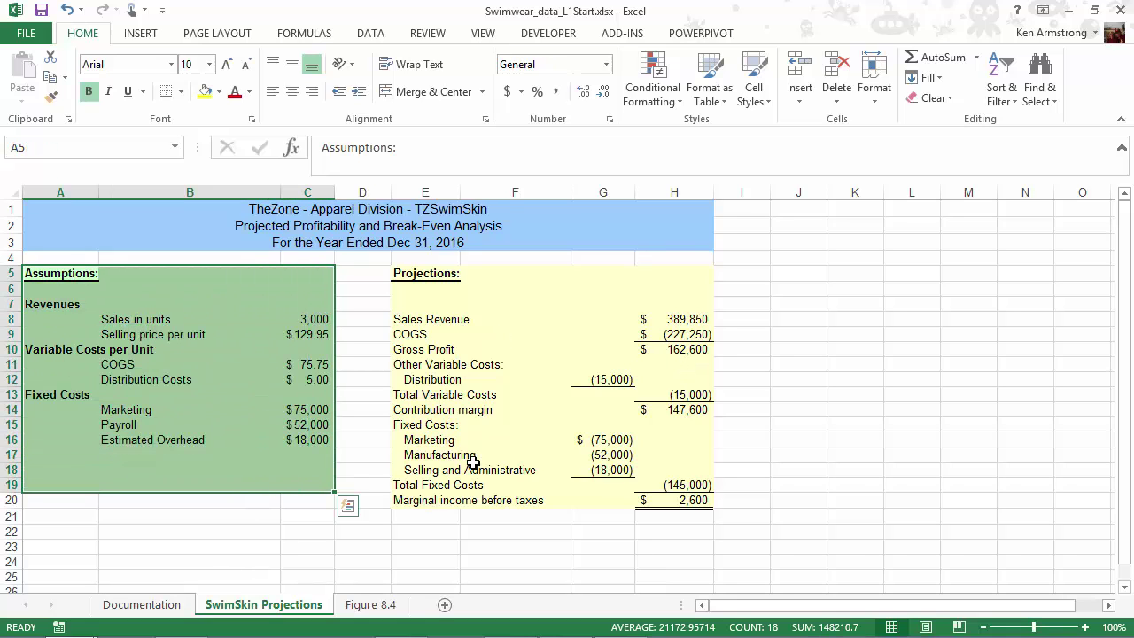
pyautogui.click(366, 350)
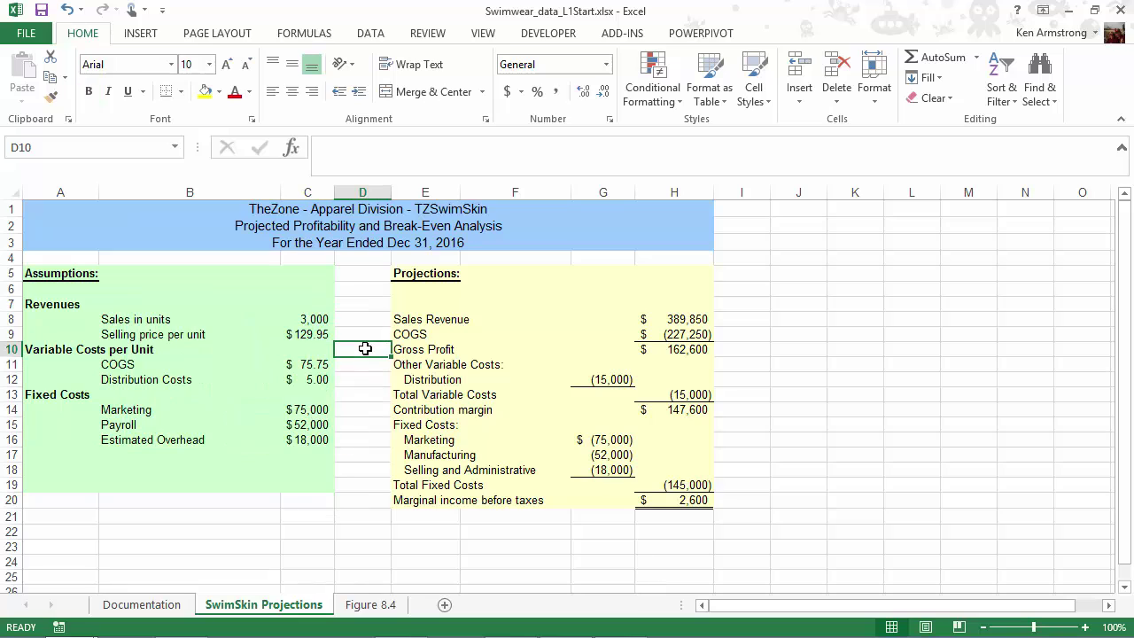
pyautogui.click(434, 276)
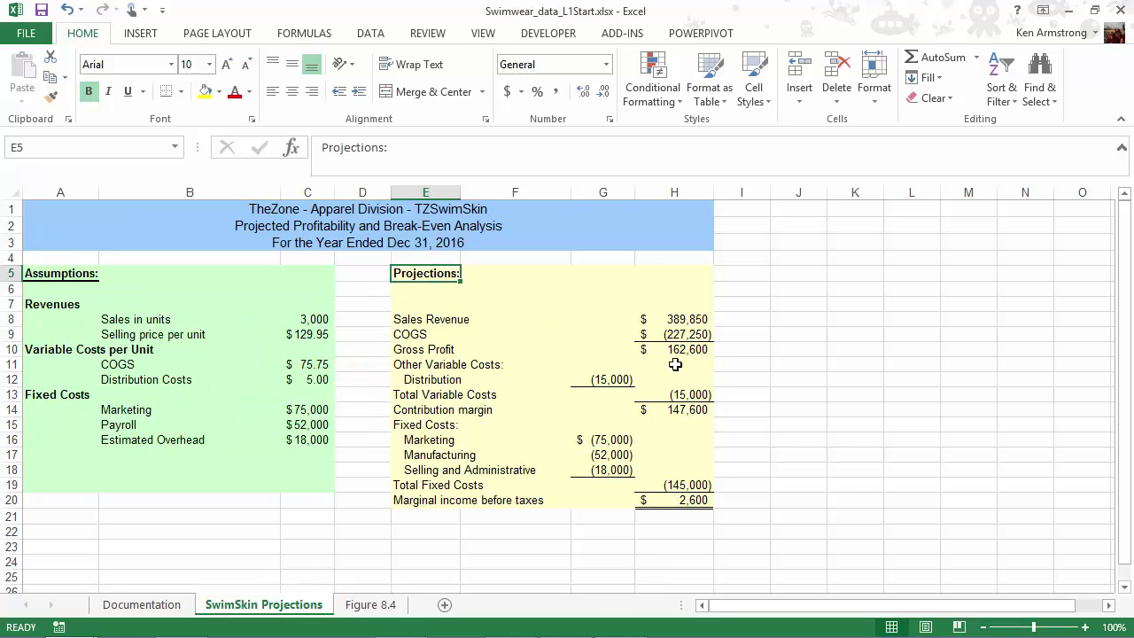
pyautogui.keyDown('shift'); pyautogui.click(690, 503); pyautogui.keyUp('shift')
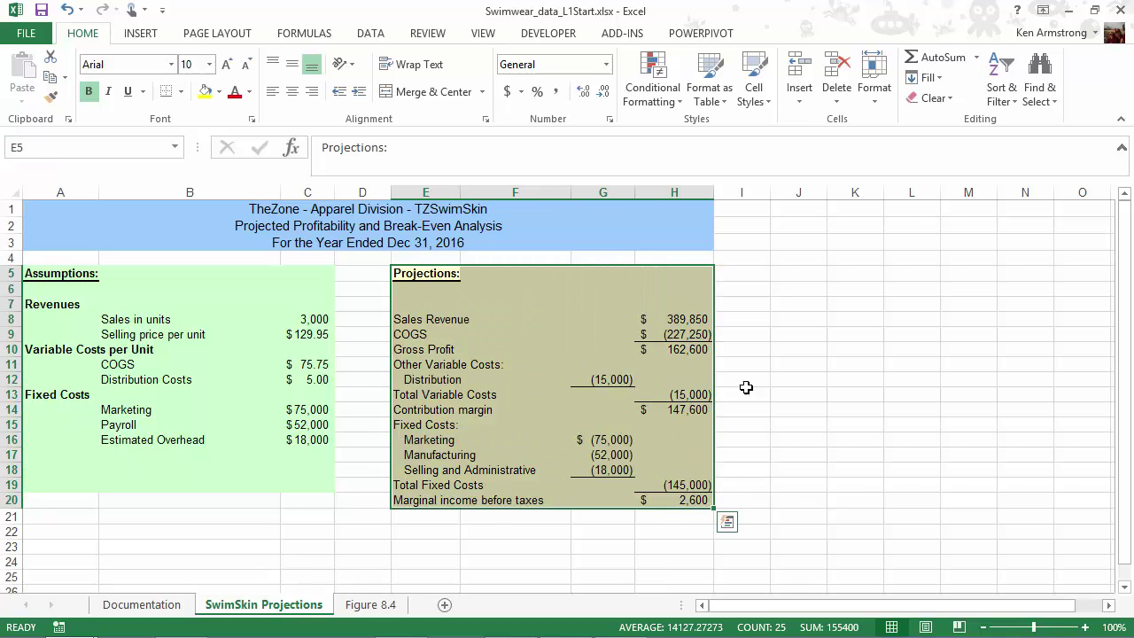
pyautogui.click(700, 320)
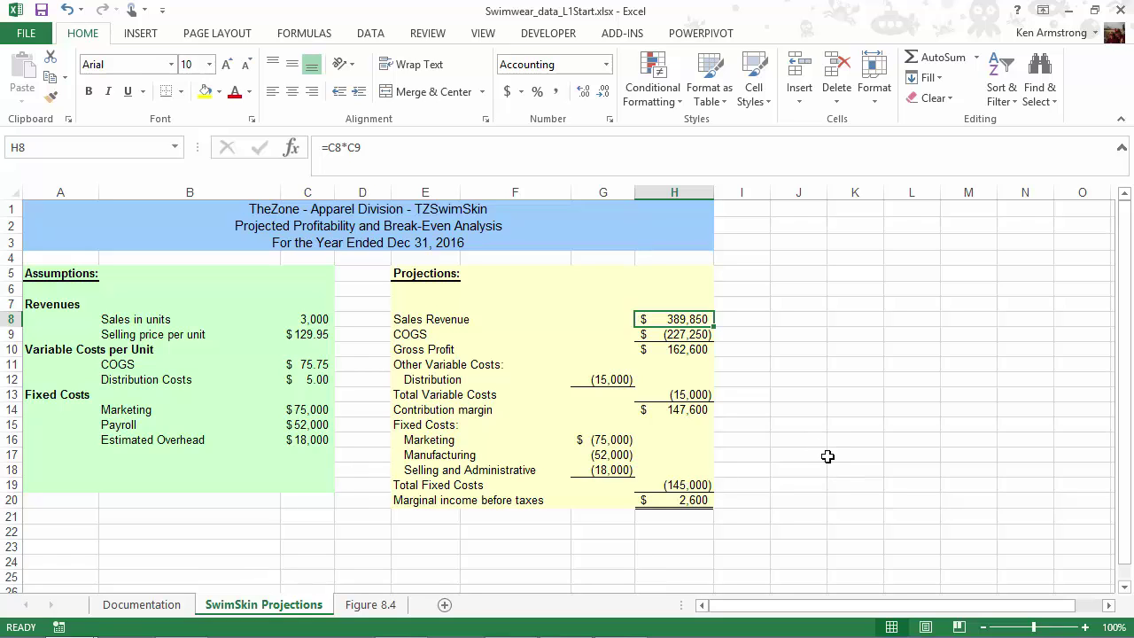
pyautogui.click(686, 335)
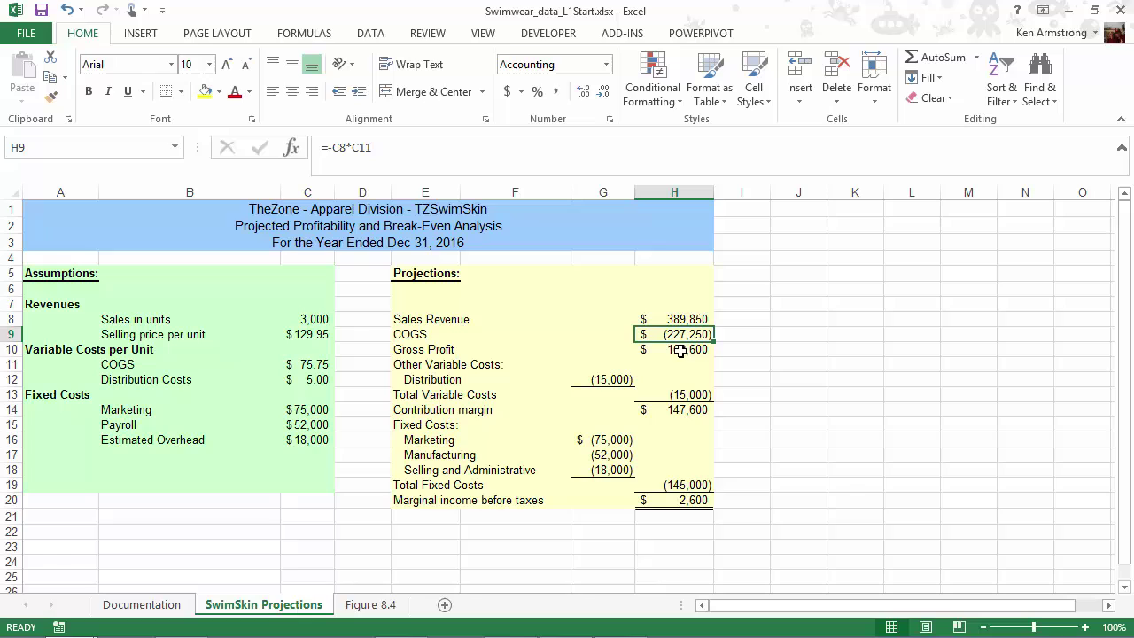
pyautogui.click(682, 350)
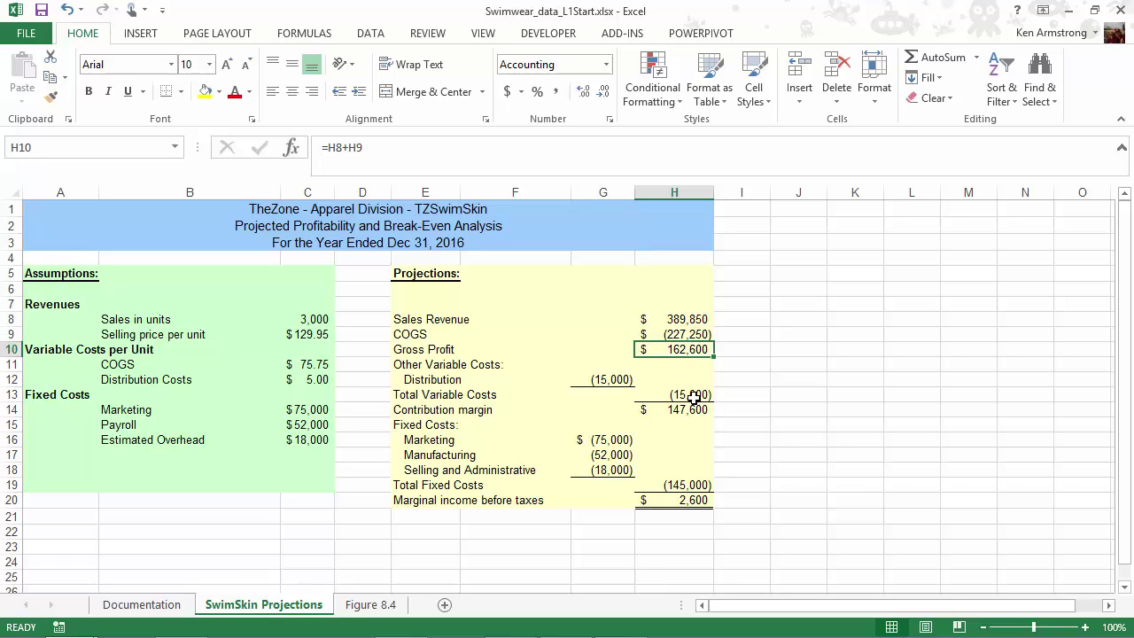
pyautogui.click(694, 397)
pyautogui.click(687, 410)
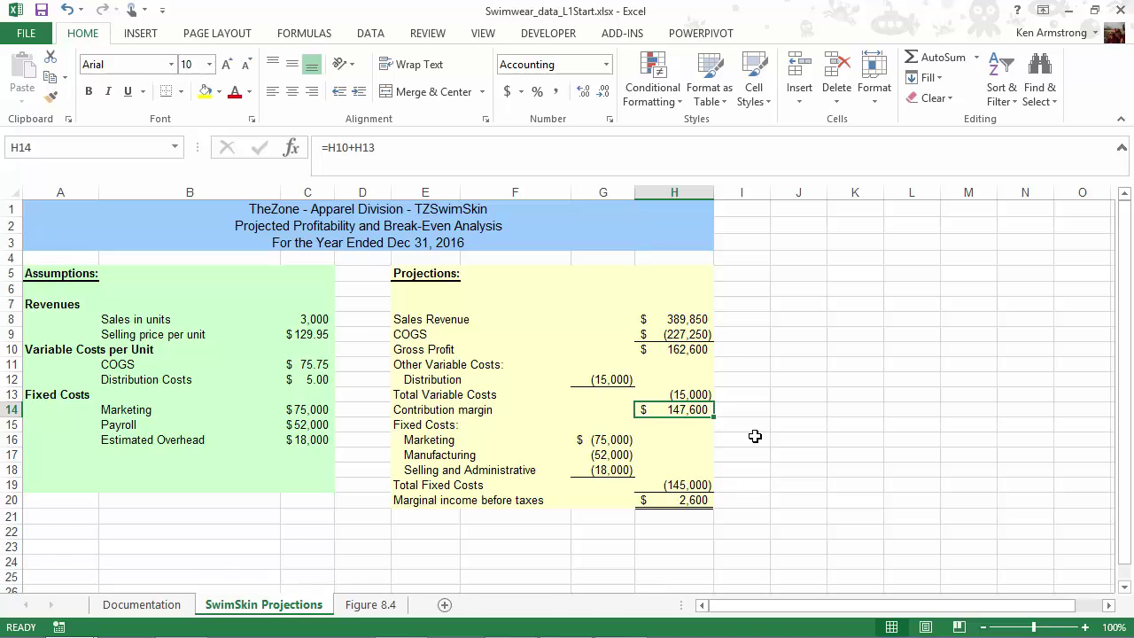
pyautogui.click(367, 151)
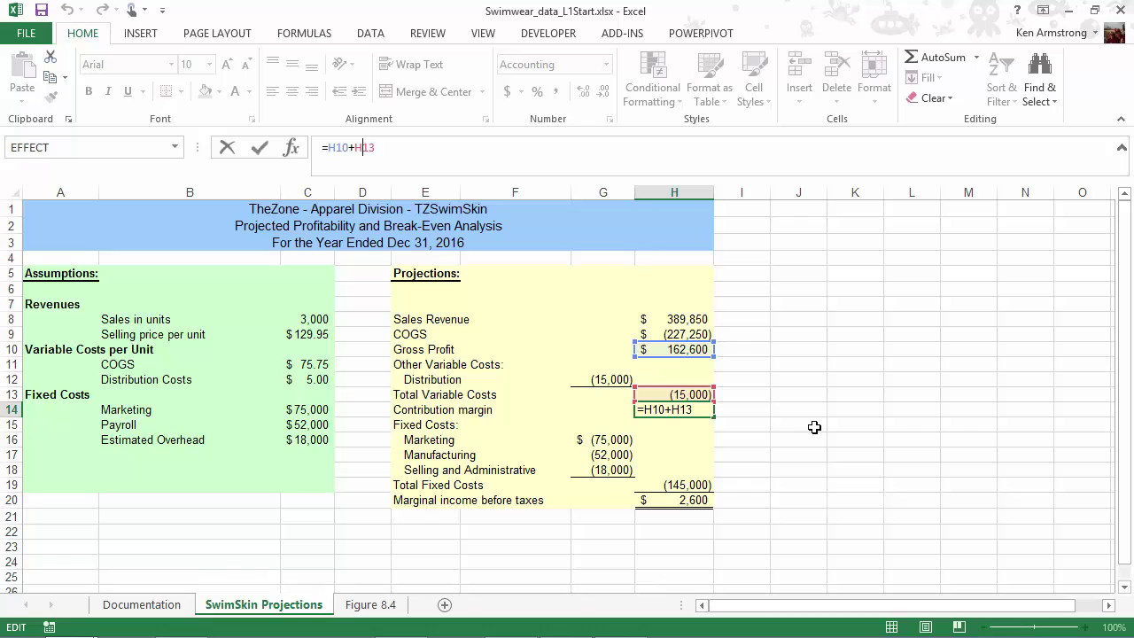
pyautogui.press('Return')
pyautogui.press('Up')
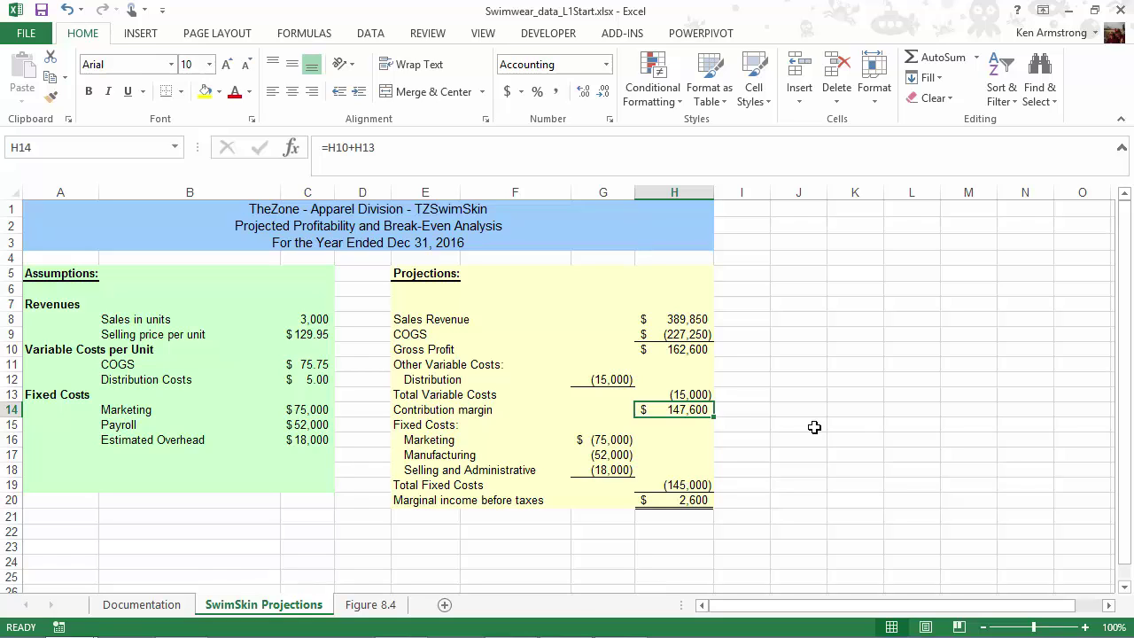
pyautogui.press('Down')
pyautogui.press('Left')
pyautogui.press('Down')
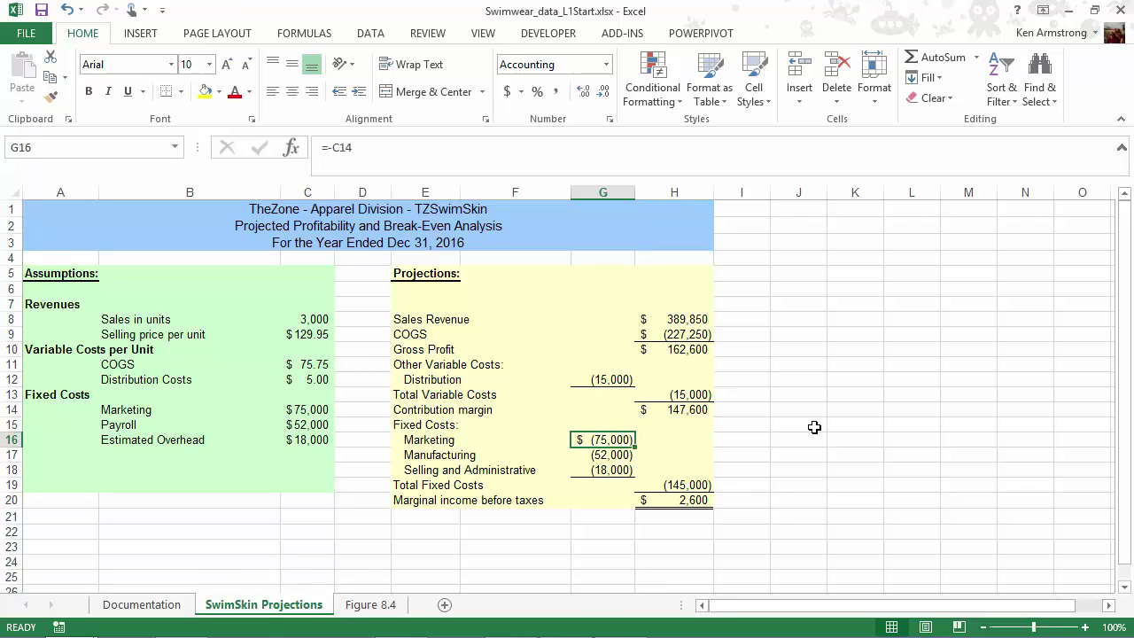
pyautogui.press('Down')
pyautogui.press('Down')
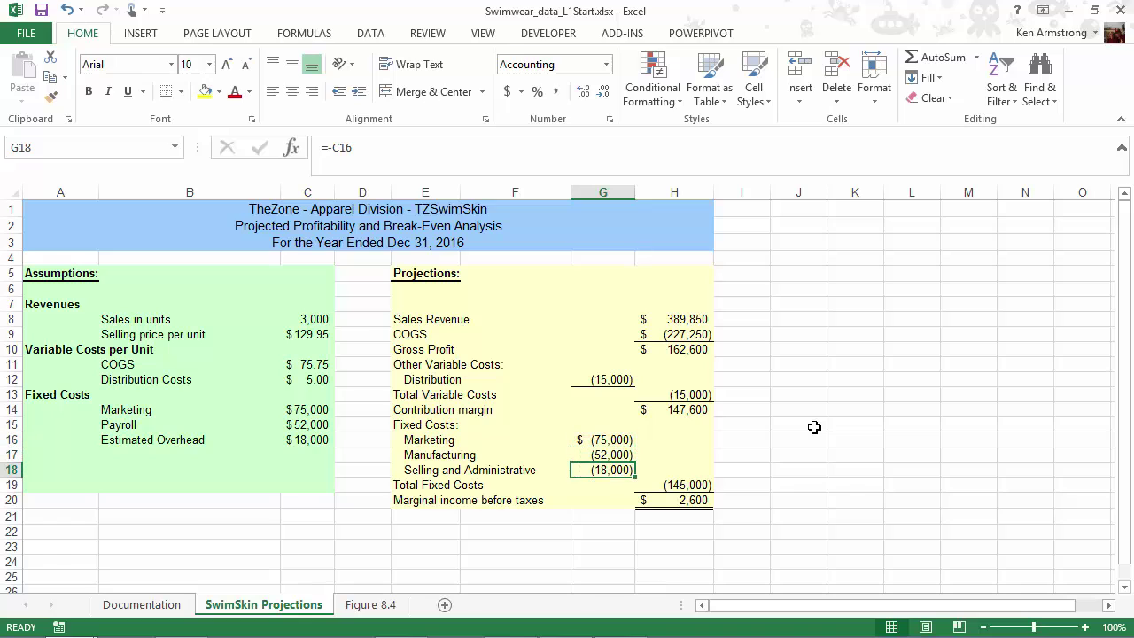
pyautogui.press('Right')
pyautogui.press('Down')
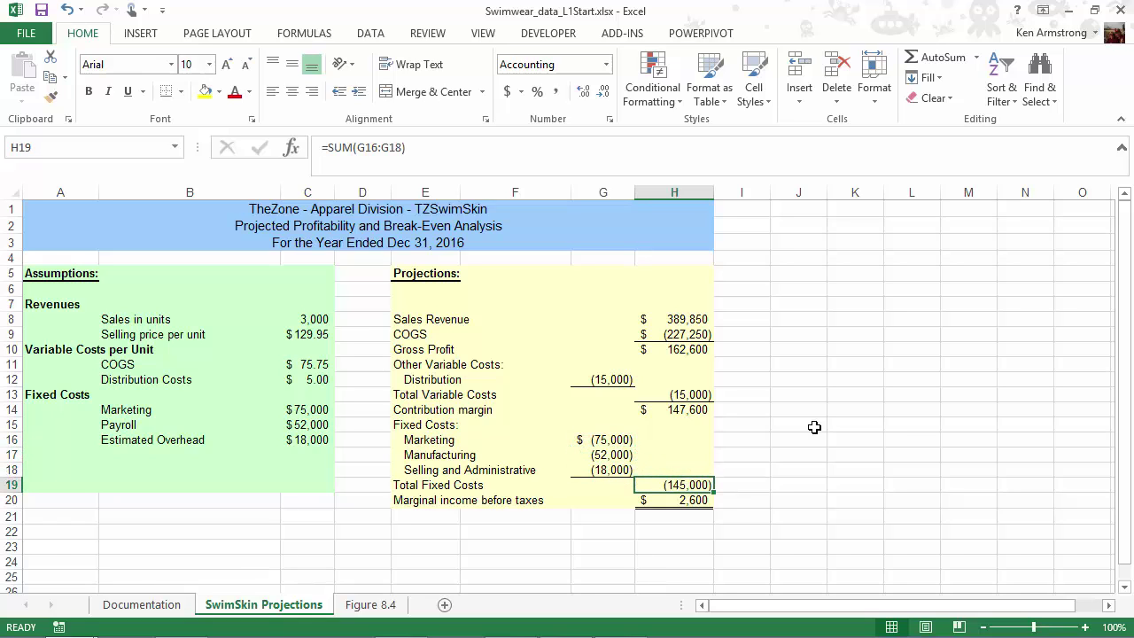
pyautogui.press('Down')
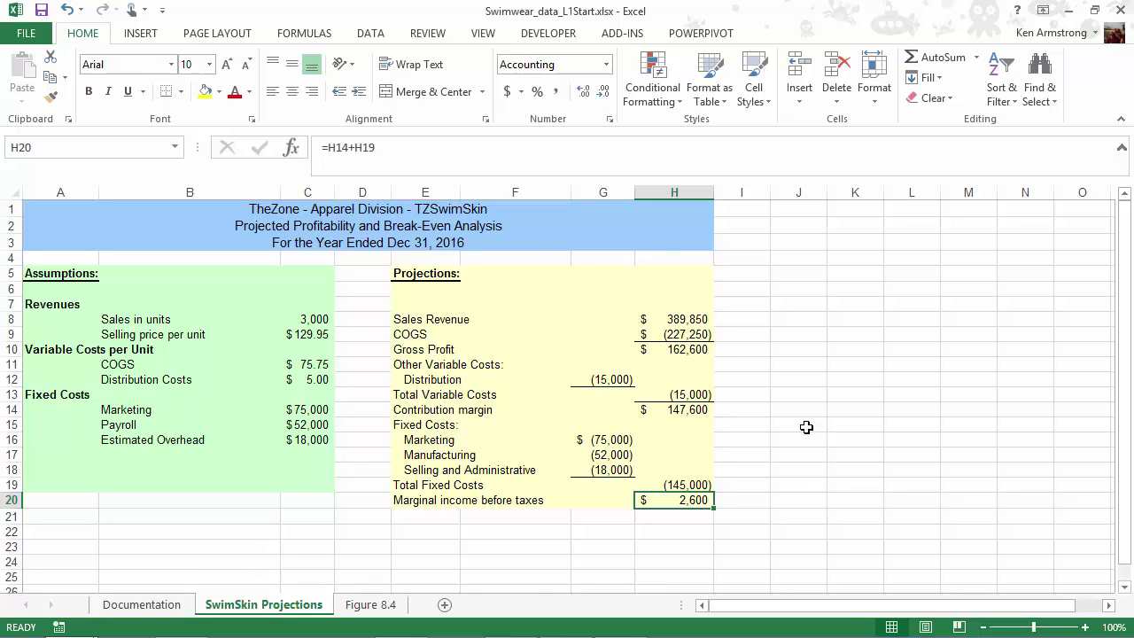
# Step: Show formulas instead of values and inspect the Sales Revenue formula in H8
pyautogui.hotkey('ctrl', '`')
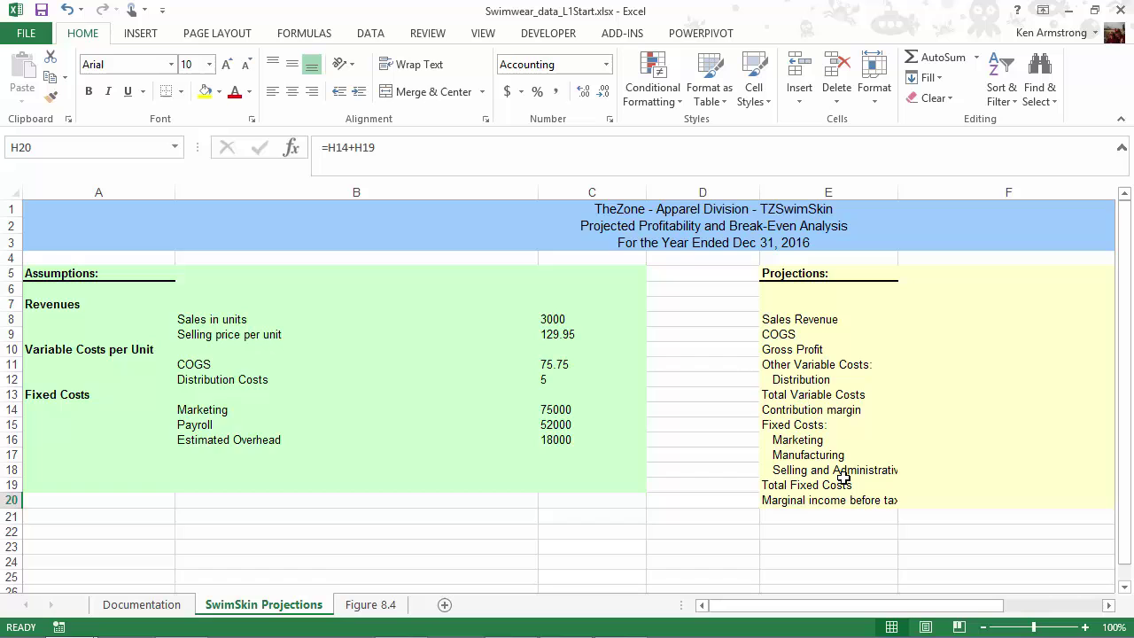
pyautogui.click(1108, 605)
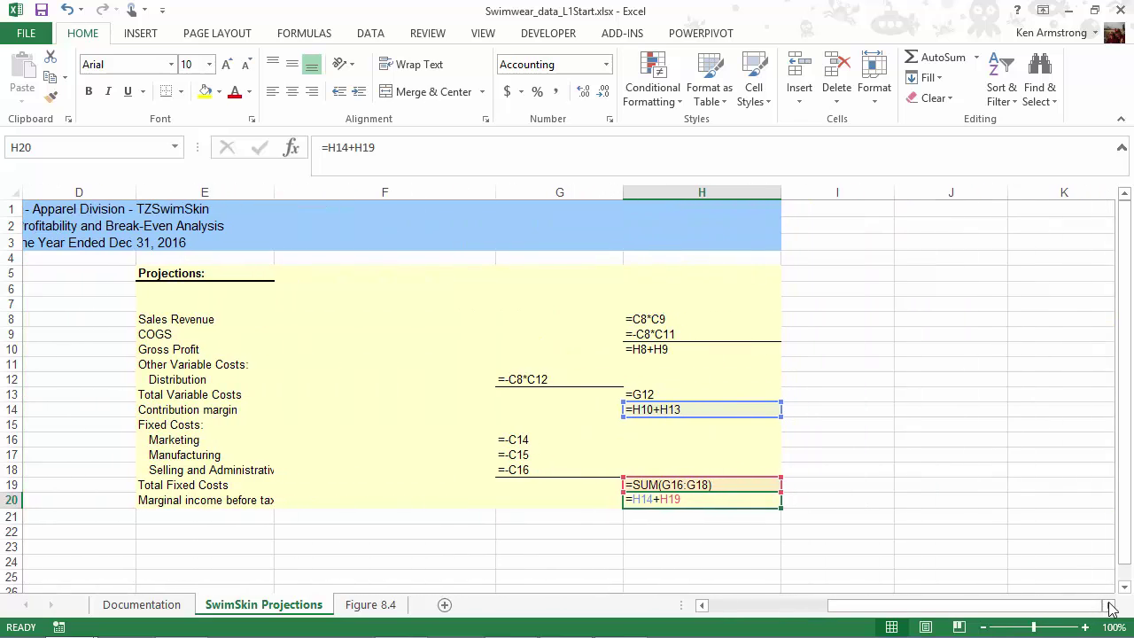
pyautogui.press('Up')
pyautogui.press('Up')
pyautogui.press('Up')
pyautogui.press('F2')
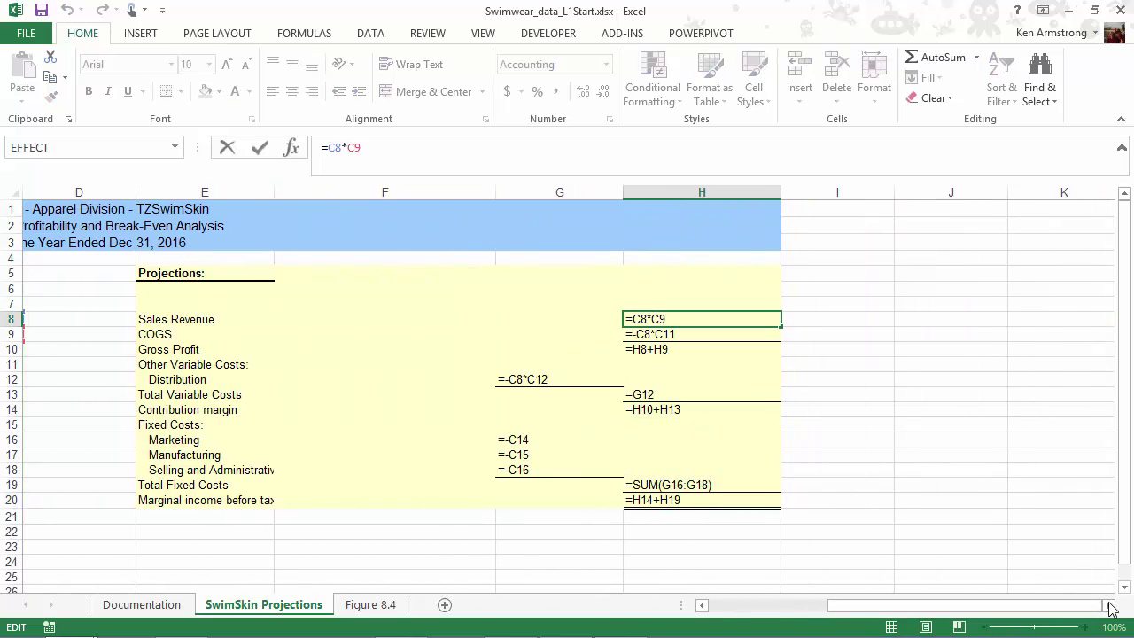
# Step: Delete the minus sign before C8 in the COGS formula
pyautogui.press('Return')
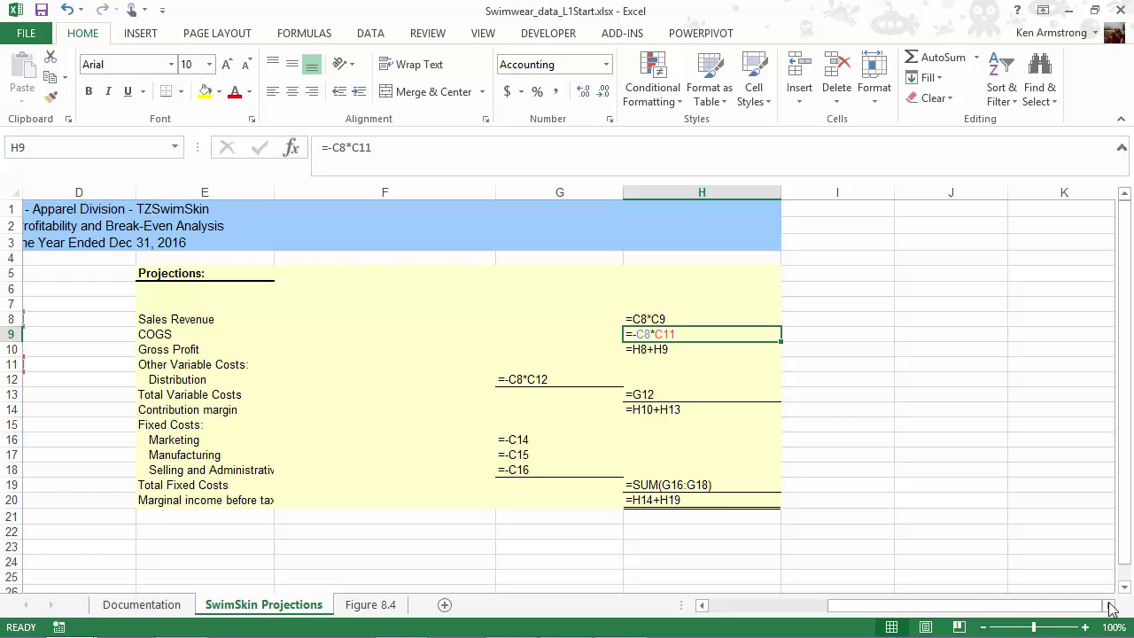
pyautogui.click(337, 151)
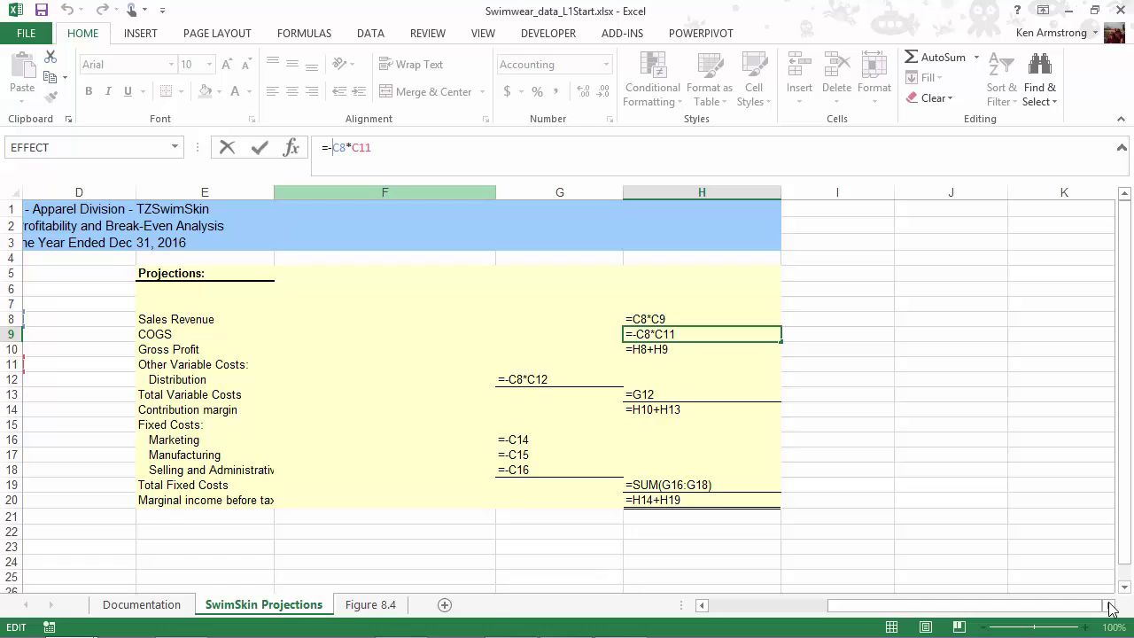
pyautogui.press('BackSpace')
pyautogui.press('Return')
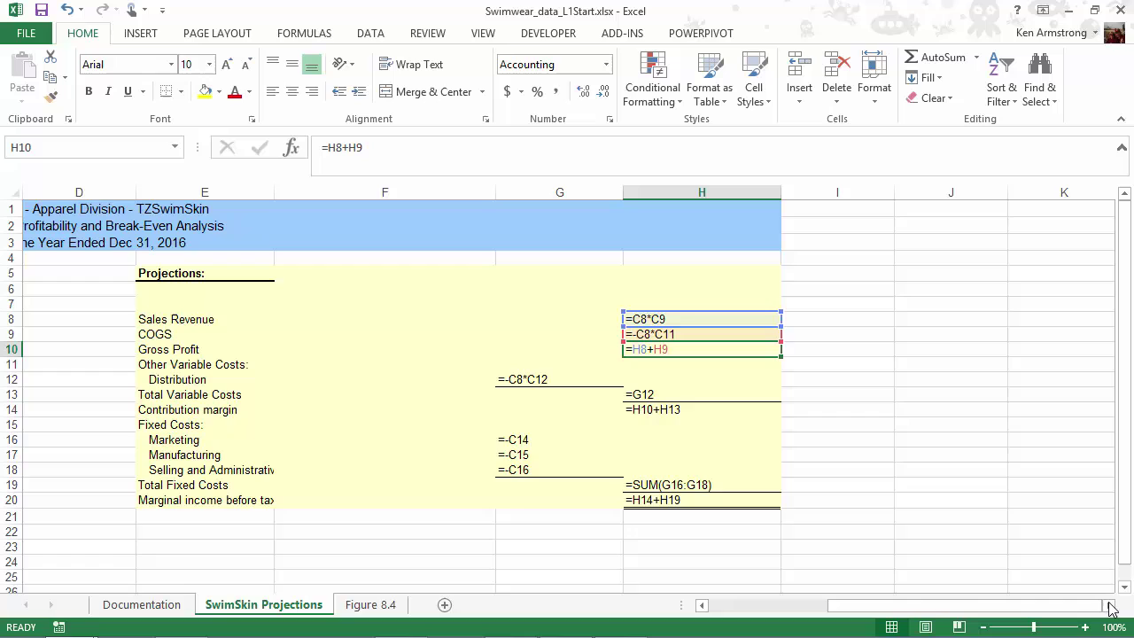
# Step: Inspect the Distribution formula in G12 unchanged and the Contribution margin formula in H14
pyautogui.press('Down')
pyautogui.press('Down')
pyautogui.press('Left')
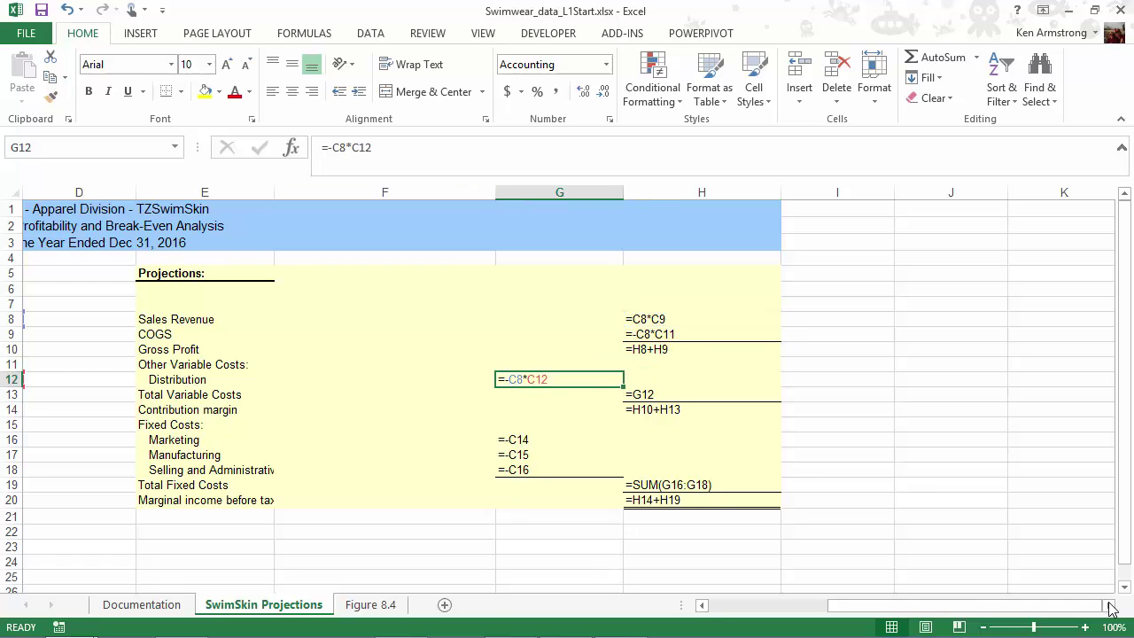
pyautogui.press('F2')
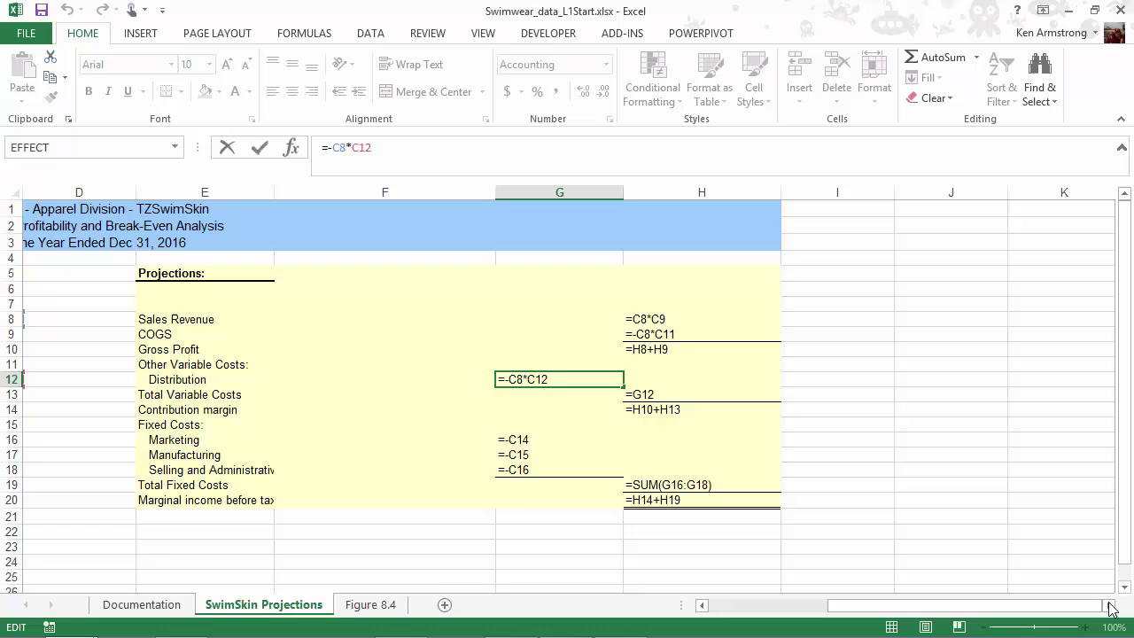
pyautogui.press('Right')
pyautogui.press('Down')
pyautogui.press('Down')
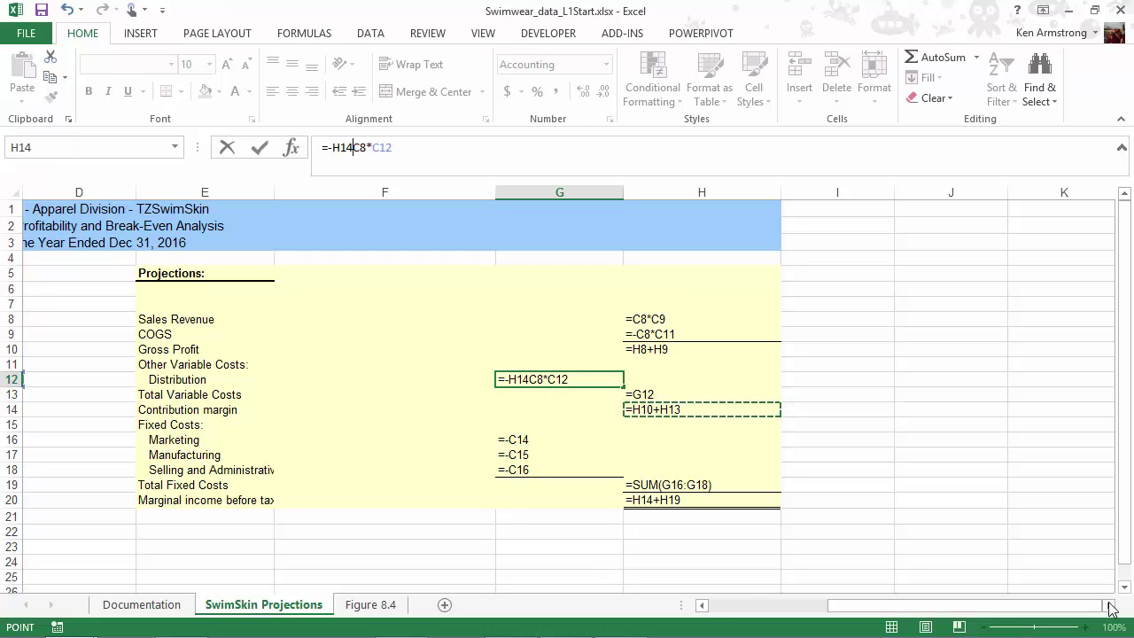
pyautogui.press('Escape')
pyautogui.press('Right')
pyautogui.press('Down')
pyautogui.press('Down')
pyautogui.press('F2')
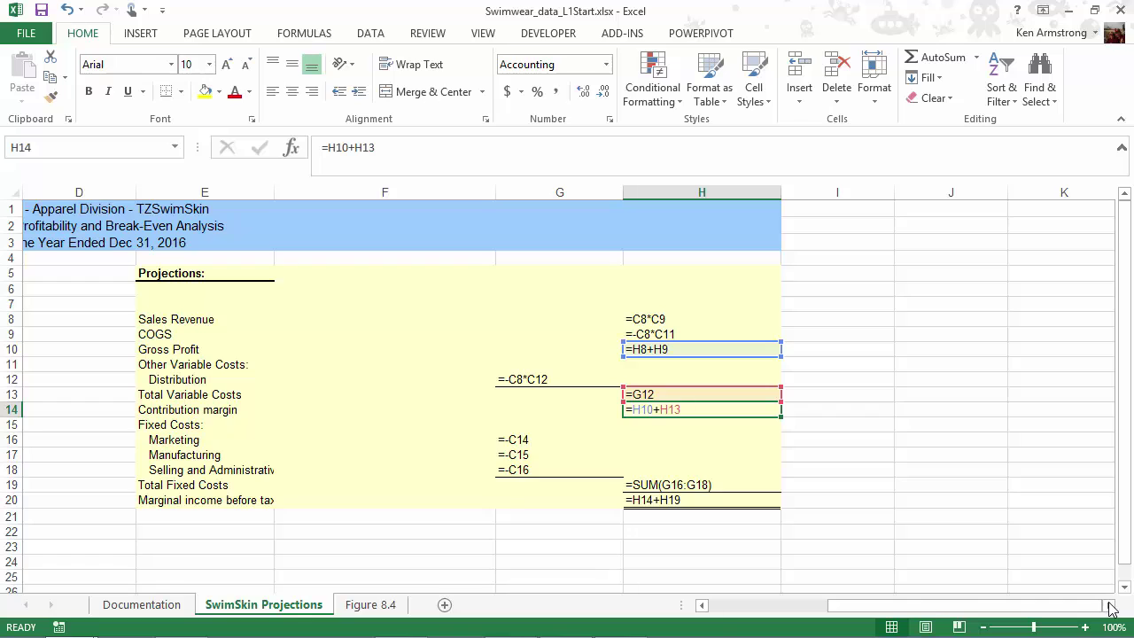
# Step: Inspect the Marketing, Manufacturing and Selling and Administrative formulas in G16–G18
pyautogui.press('Escape')
pyautogui.press('Left')
pyautogui.press('Down')
pyautogui.press('Down')
pyautogui.press('F2')
pyautogui.press('Escape')
pyautogui.press('Down')
pyautogui.press('F2')
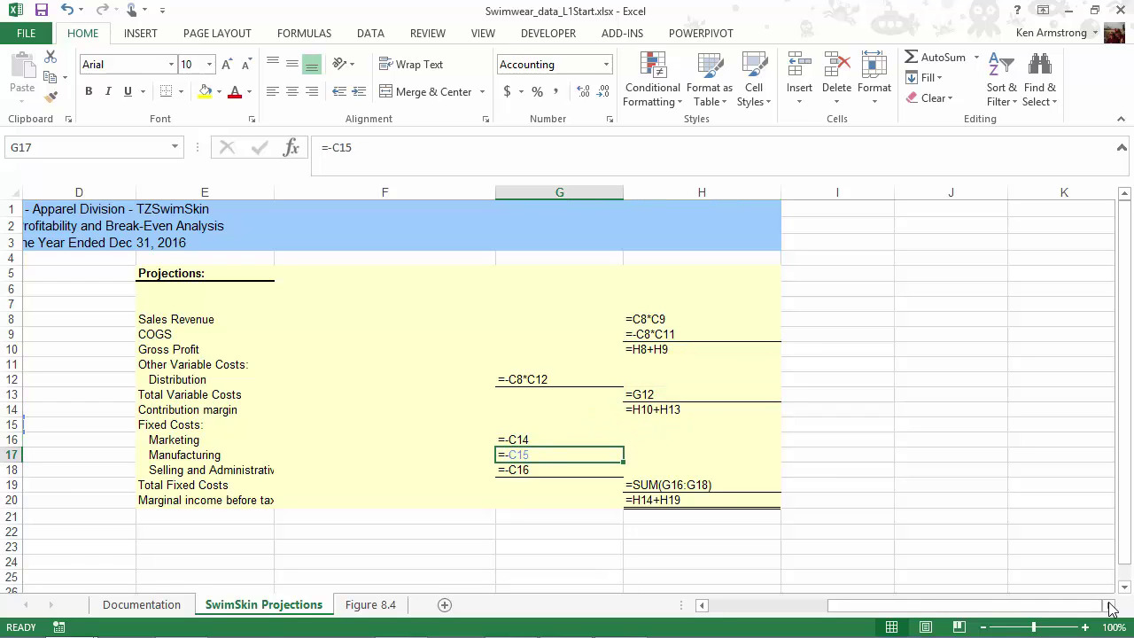
pyautogui.press('Escape')
pyautogui.press('Down')
pyautogui.press('F2')
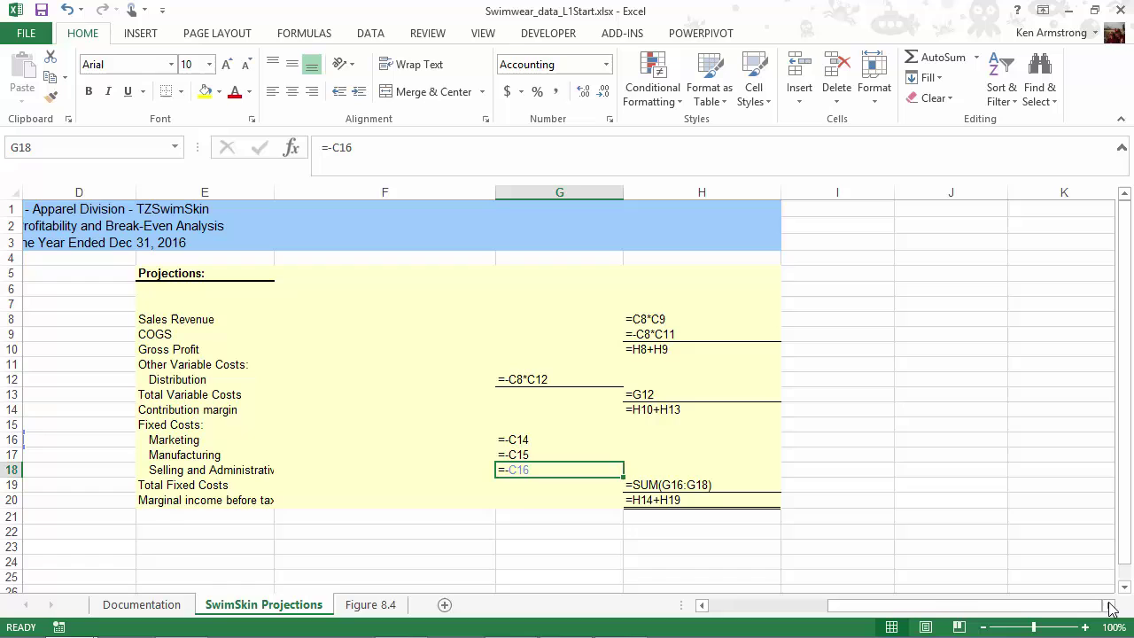
# Step: Narrow column F and review the Total Fixed Costs and Marginal income formulas in H19–H20
pyautogui.moveTo(496, 192); pyautogui.dragTo(363, 192)
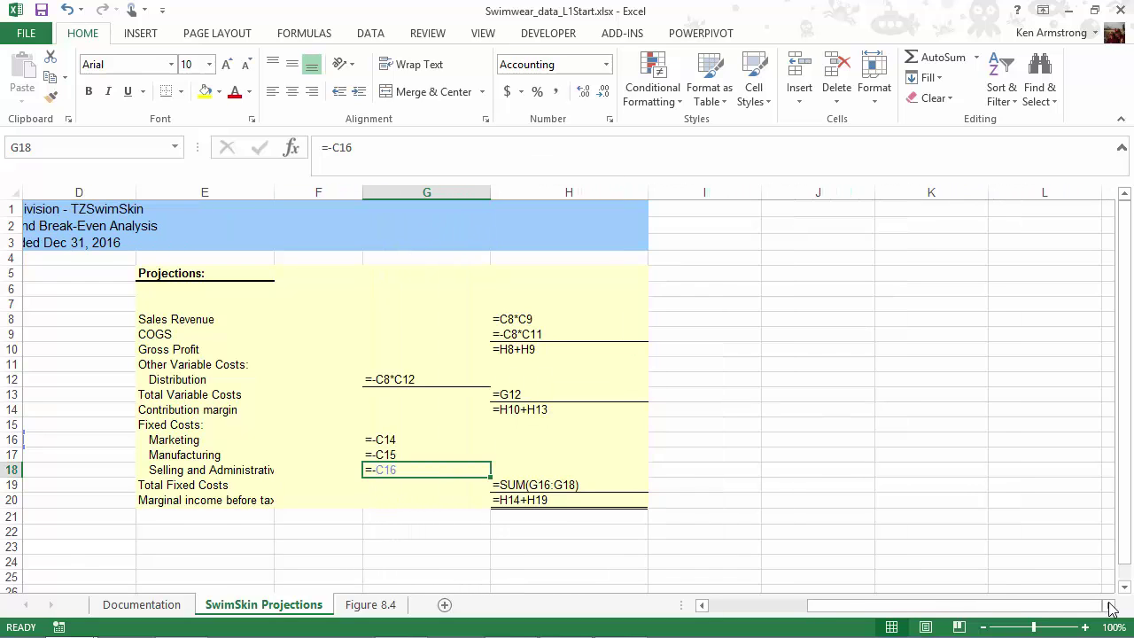
pyautogui.hscroll(-3, 1110, 608)
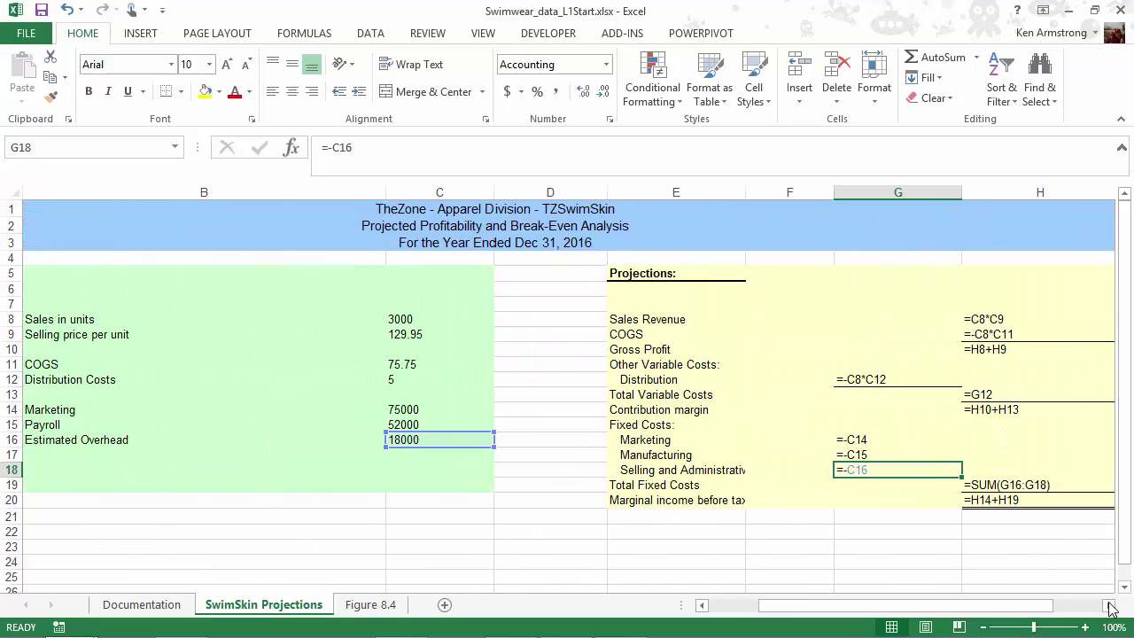
pyautogui.press('Down')
pyautogui.press('Right')
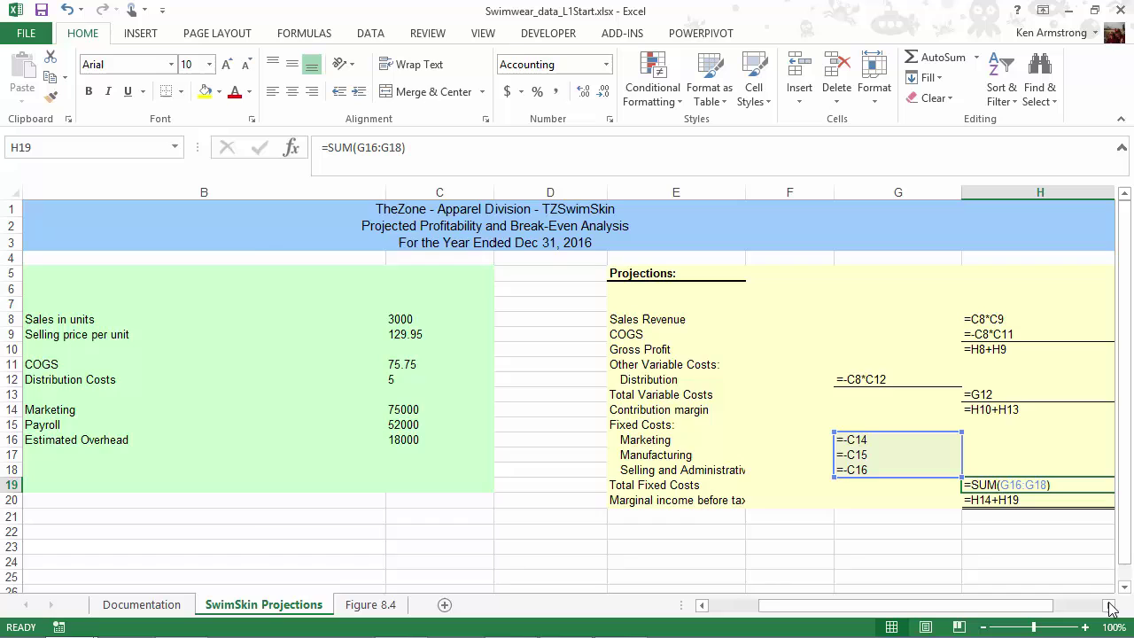
pyautogui.press('Down')
pyautogui.click(1111, 607)
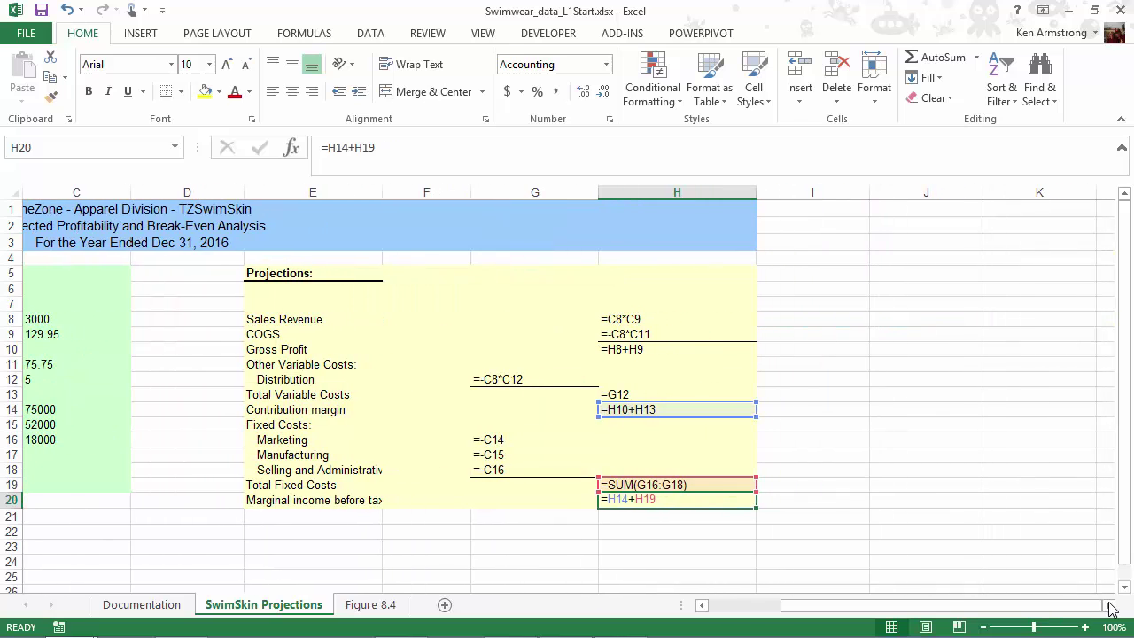
pyautogui.press('Return')
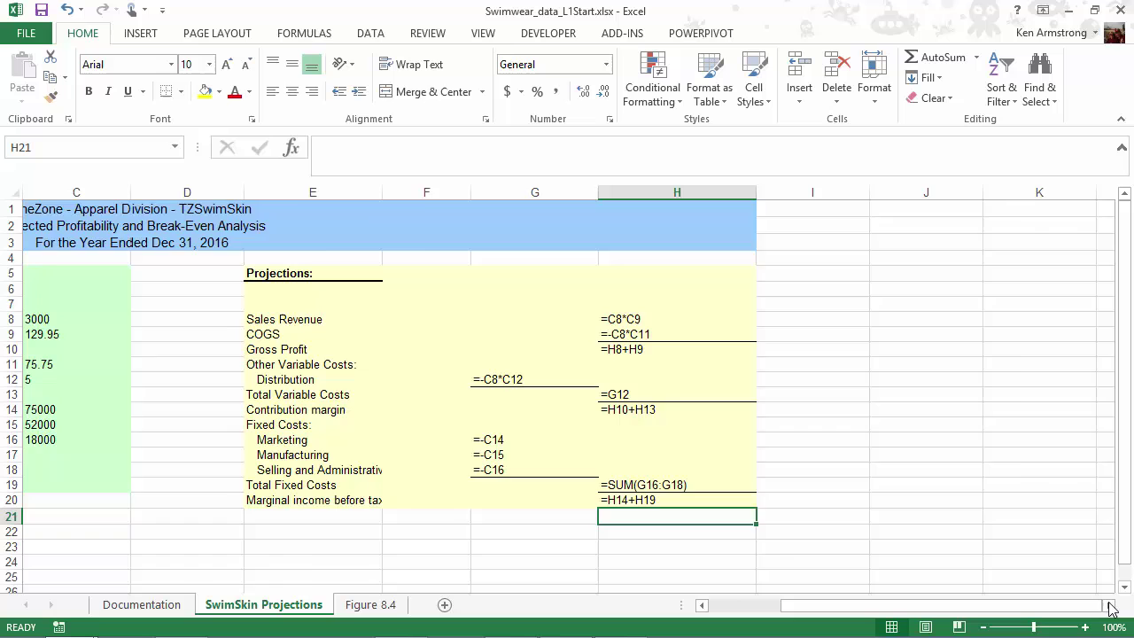
# Step: Switch back to values and note 3000 units with 2600 income in J8:K8
pyautogui.hotkey('ctrl', '`')
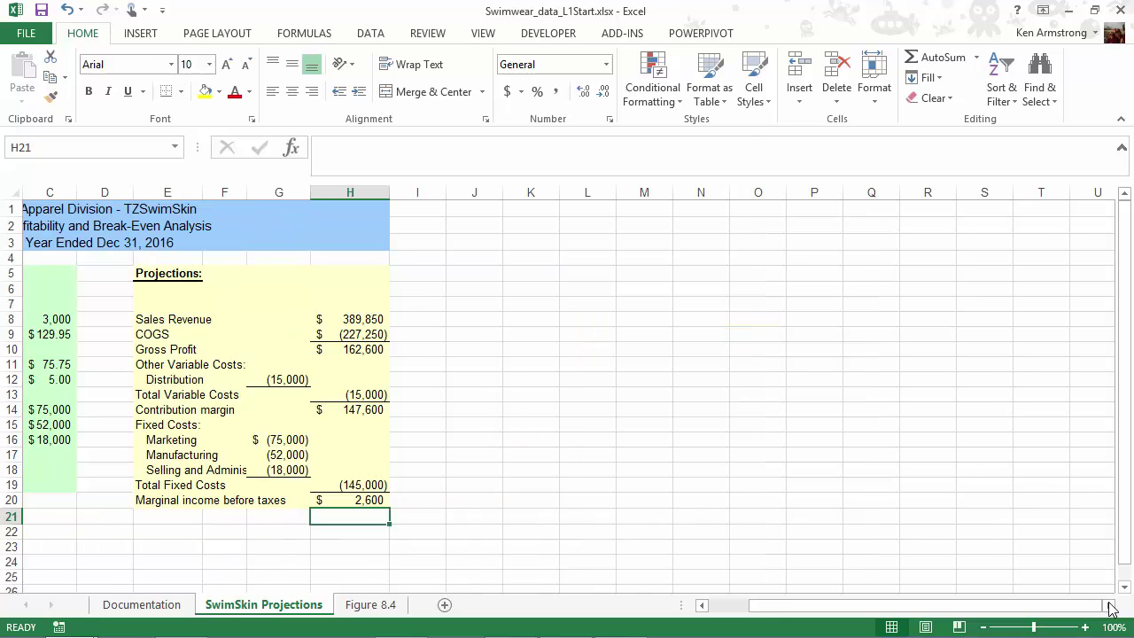
pyautogui.moveTo(1110, 607); pyautogui.dragTo(1110, 607)
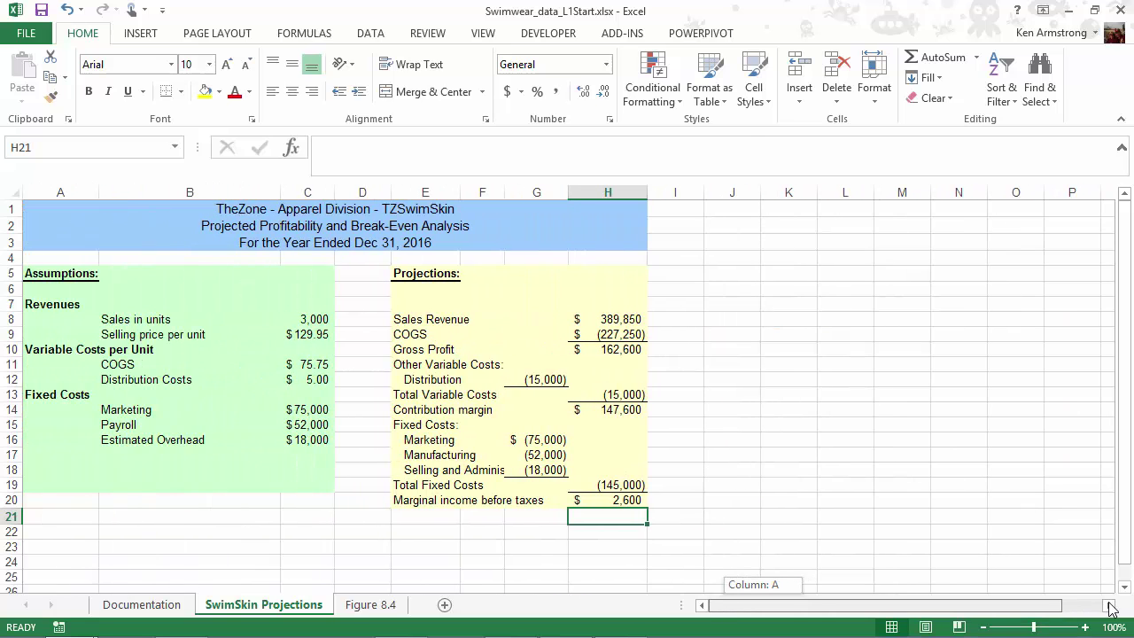
pyautogui.press('Up')
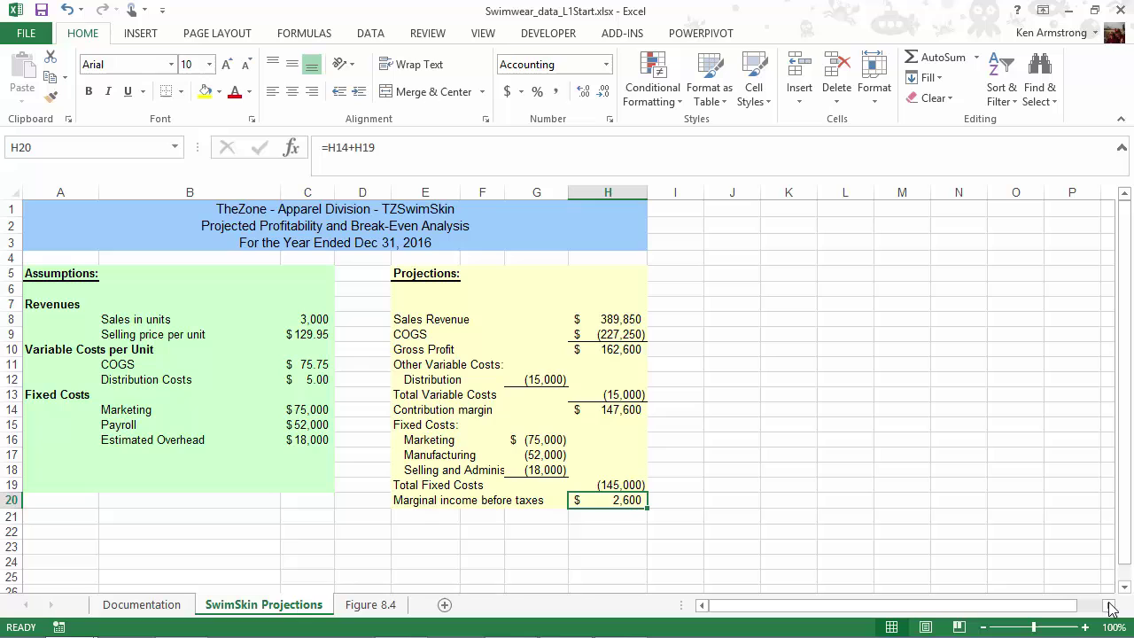
pyautogui.click(731, 319)
pyautogui.write('300')
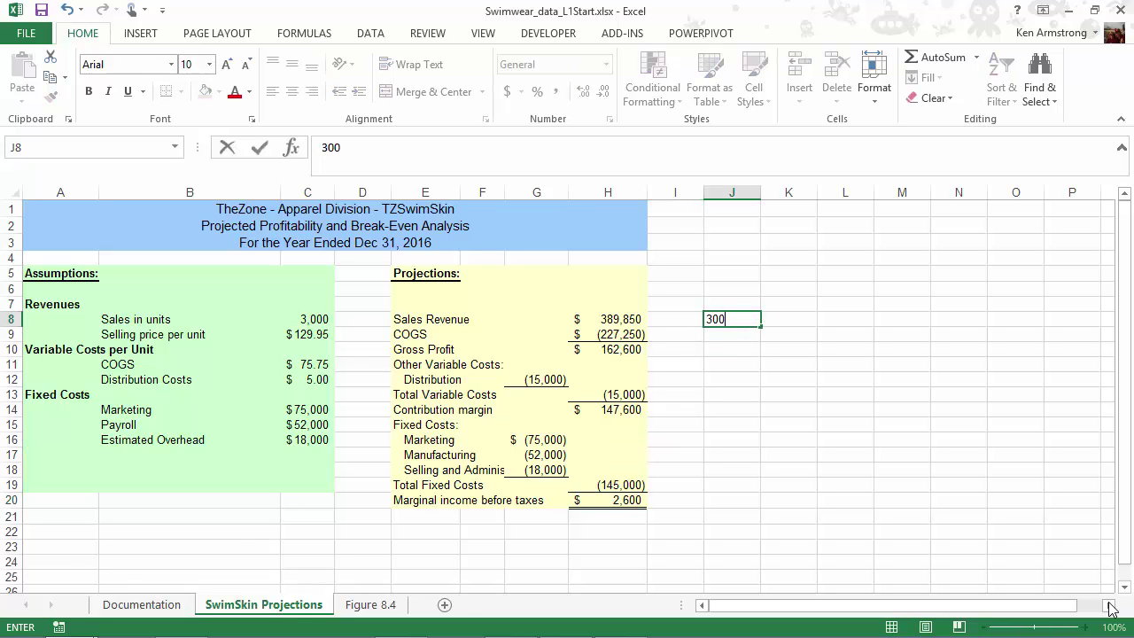
pyautogui.write('0')
pyautogui.press('Tab')
pyautogui.write('260')
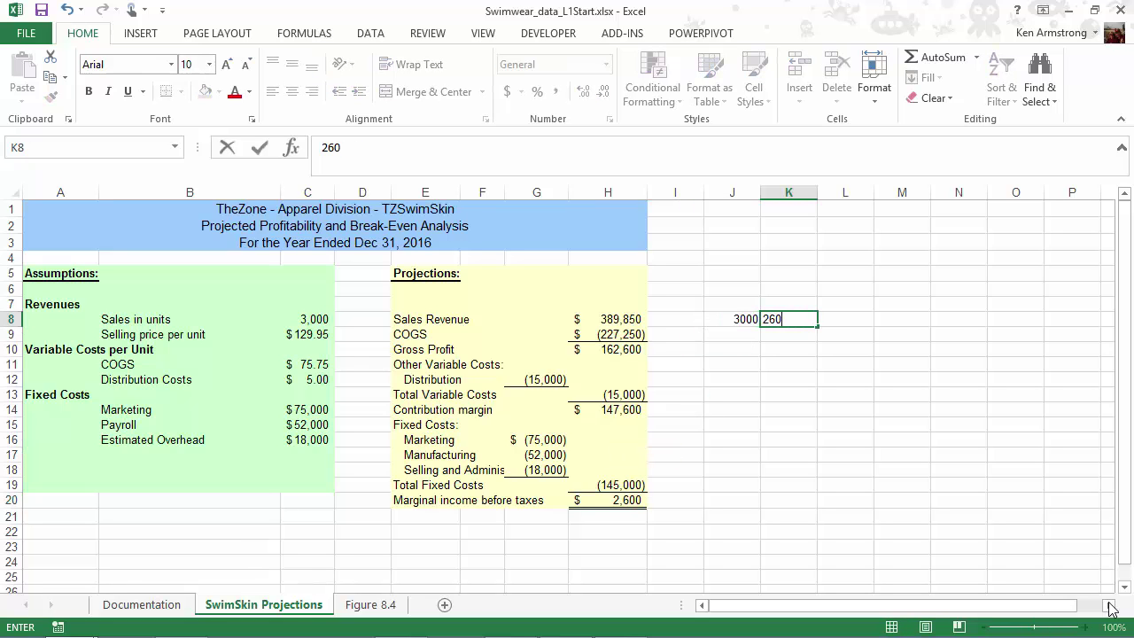
pyautogui.write('0')
pyautogui.press('Return')
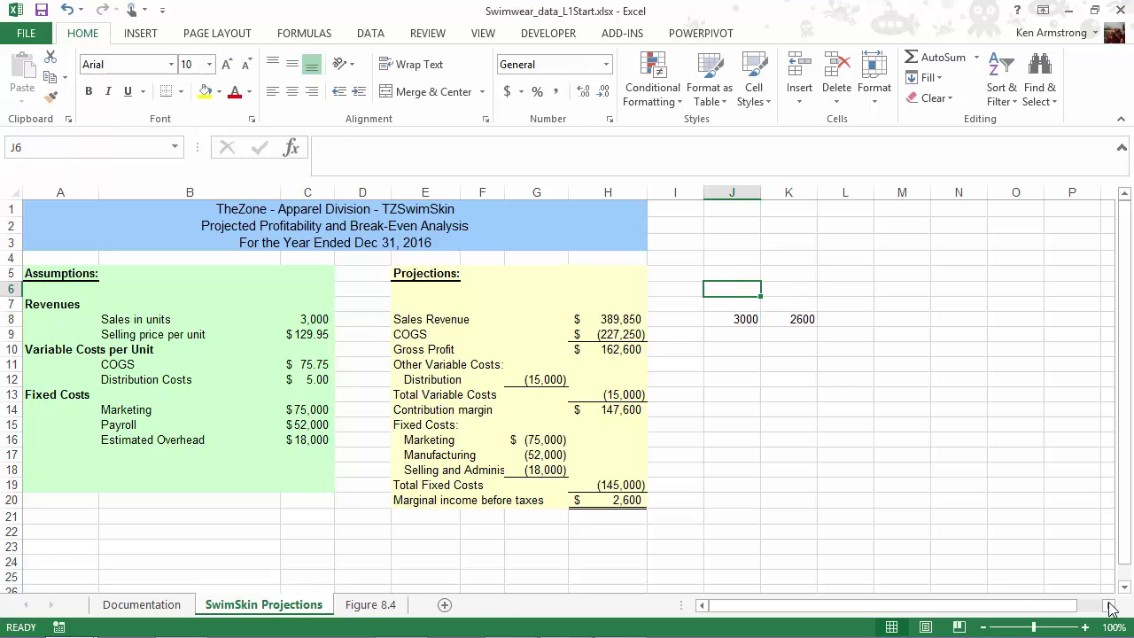
# Step: Change the Sales in units input to 1500
pyautogui.press('Left')
pyautogui.press('Left')
pyautogui.press('Left')
pyautogui.press('Down')
pyautogui.press('Down')
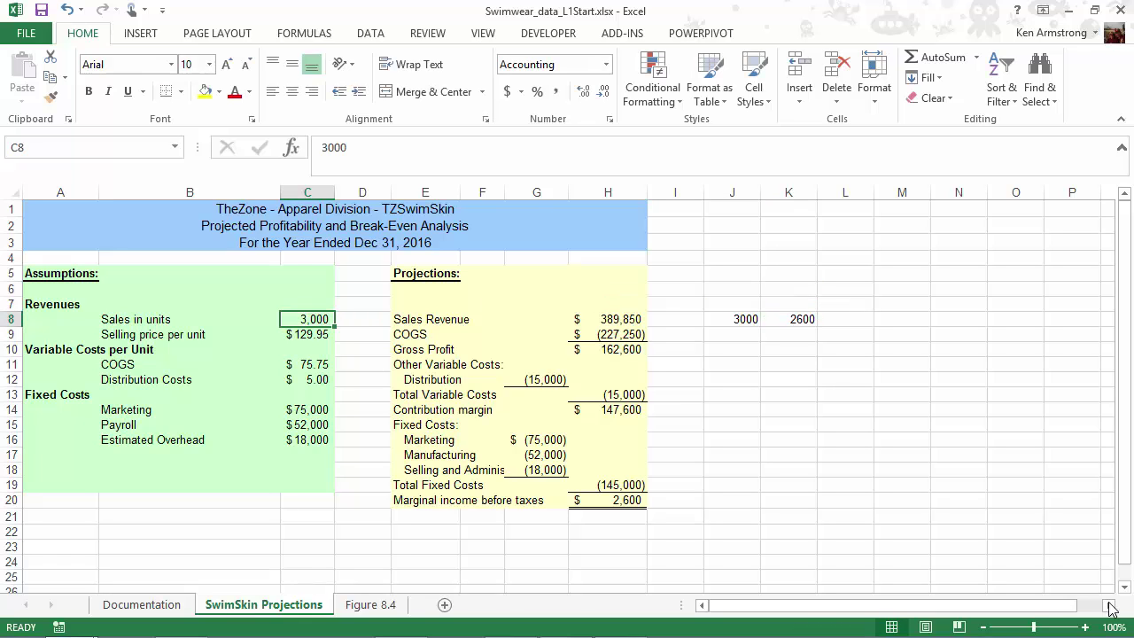
pyautogui.write('1500')
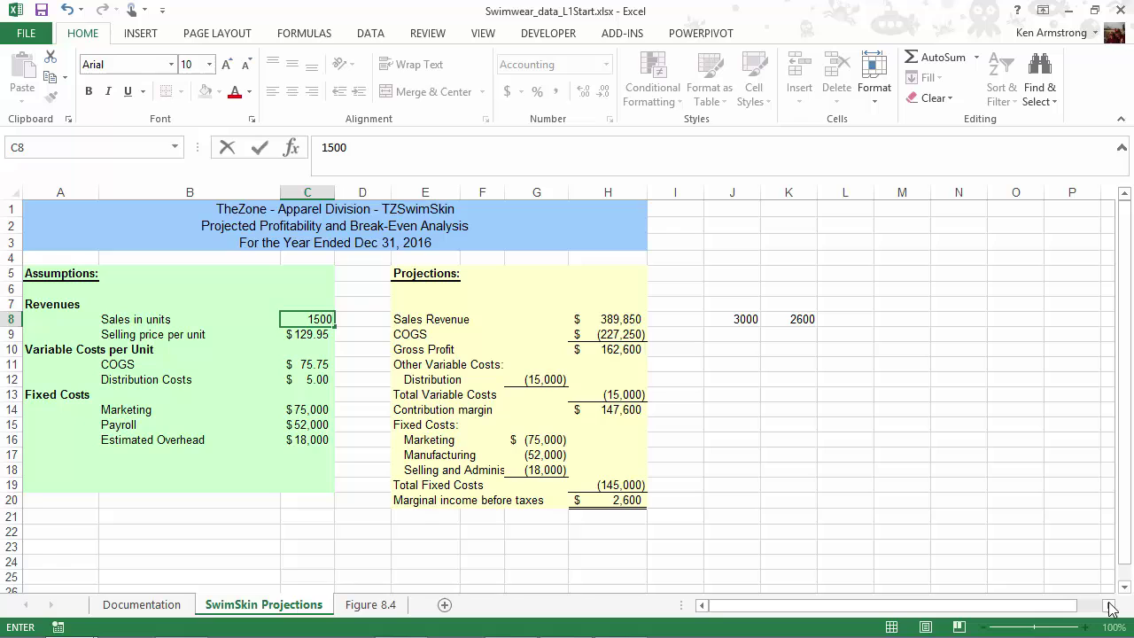
pyautogui.press('Return')
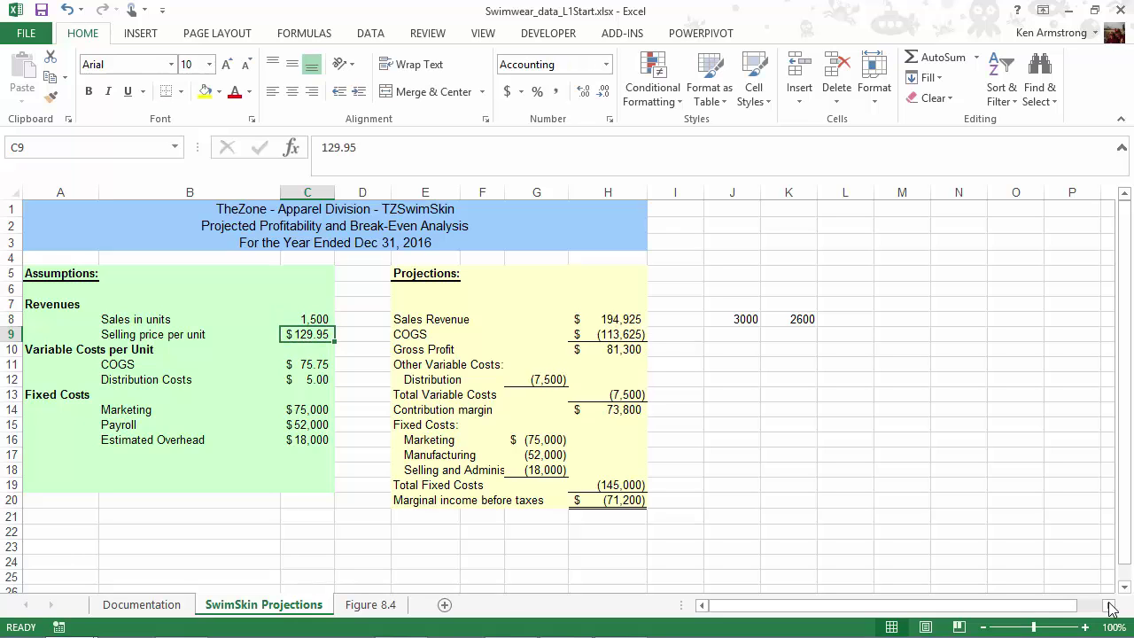
# Step: Enter 1500 in J6 and its -71200 marginal income in K6
pyautogui.press('Up')
pyautogui.press('Up')
pyautogui.press('Up')
pyautogui.press('Right')
pyautogui.press('Right')
pyautogui.press('Right')
pyautogui.press('Left')
pyautogui.write('15')
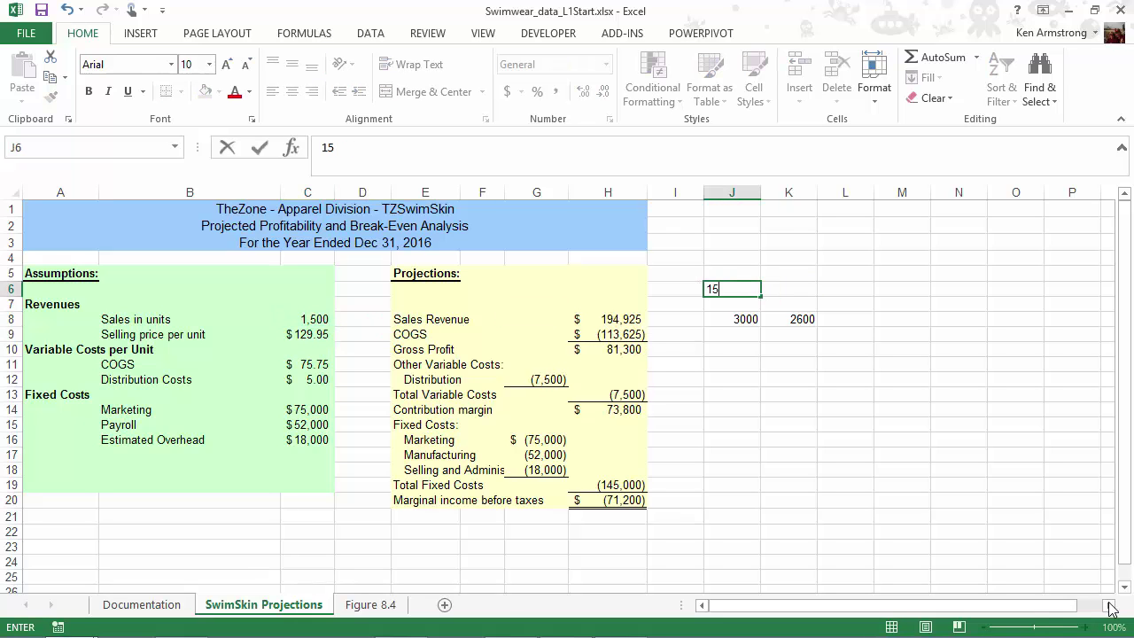
pyautogui.write('00')
pyautogui.press('Right')
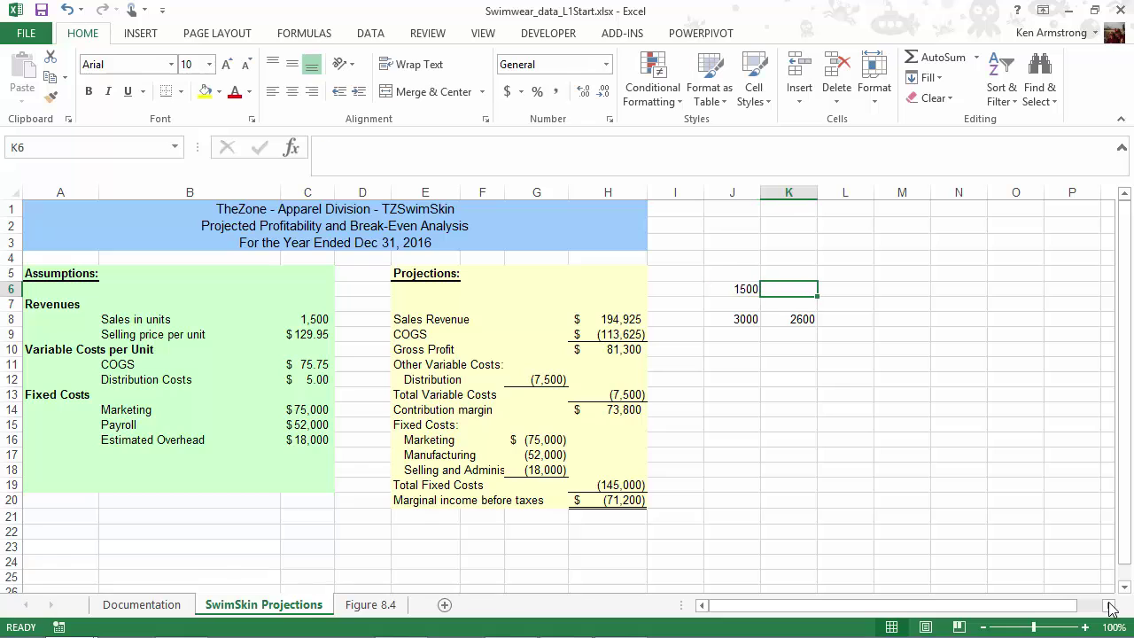
pyautogui.write('-71200')
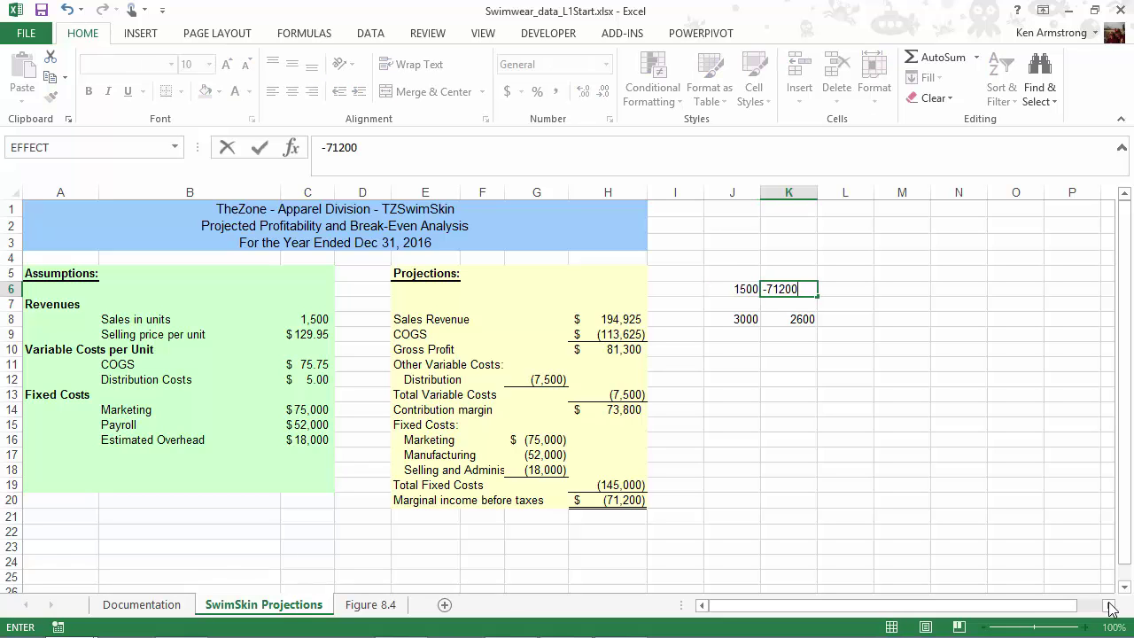
pyautogui.press('Return')
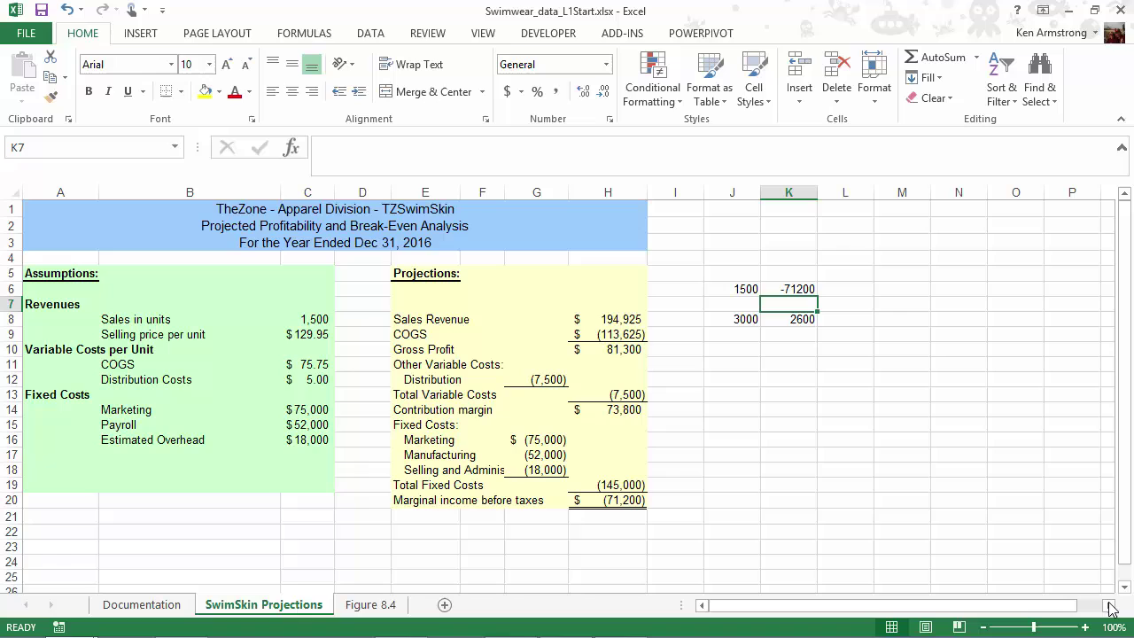
# Step: Change the Sales in units input in C8 to 2500
pyautogui.click(307, 319)
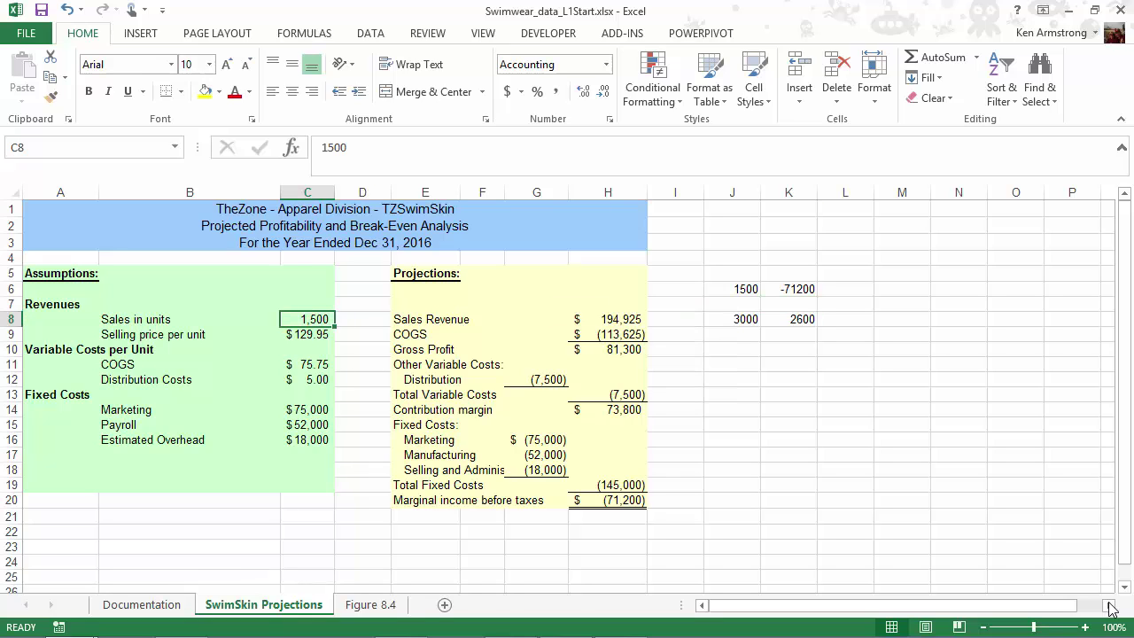
pyautogui.write('2,000')
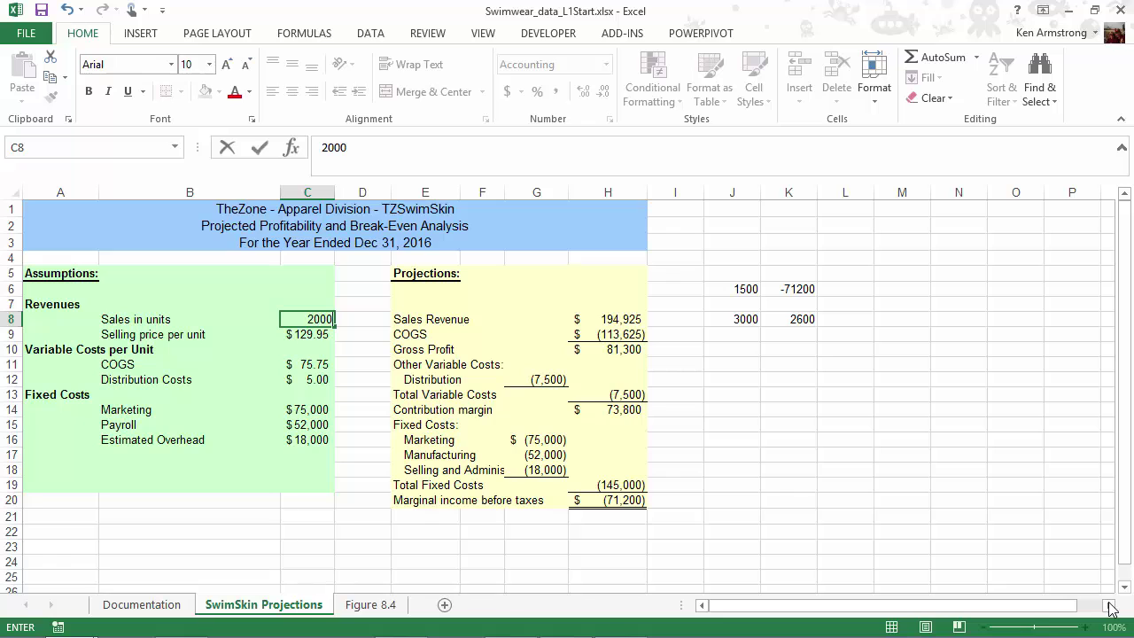
pyautogui.press('Return')
pyautogui.press('Up')
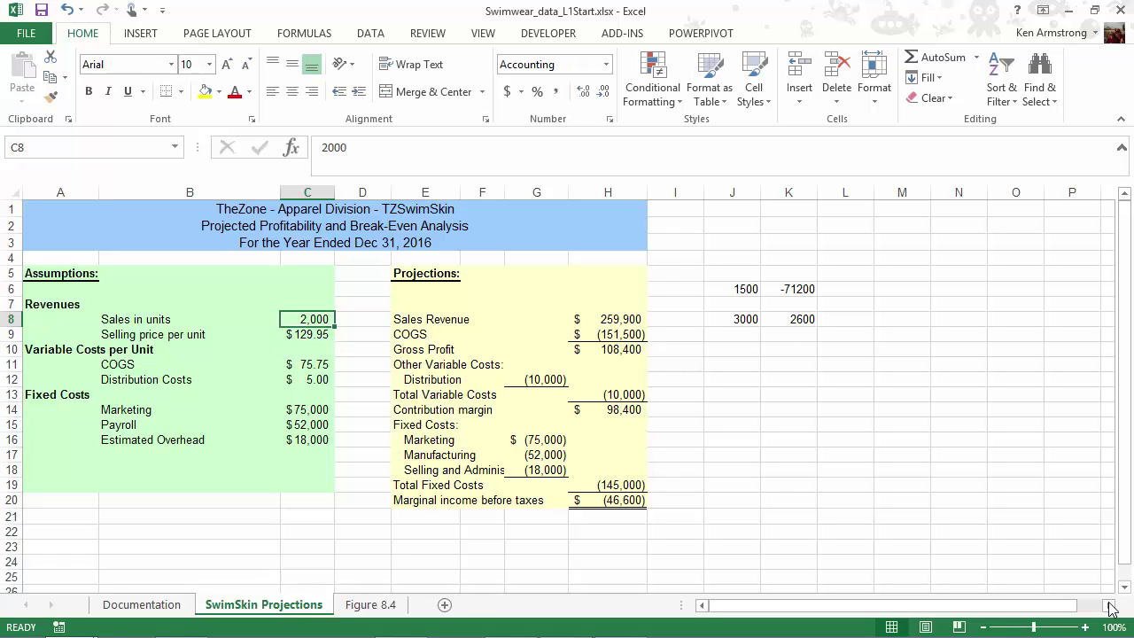
pyautogui.write('2500')
pyautogui.press('Return')
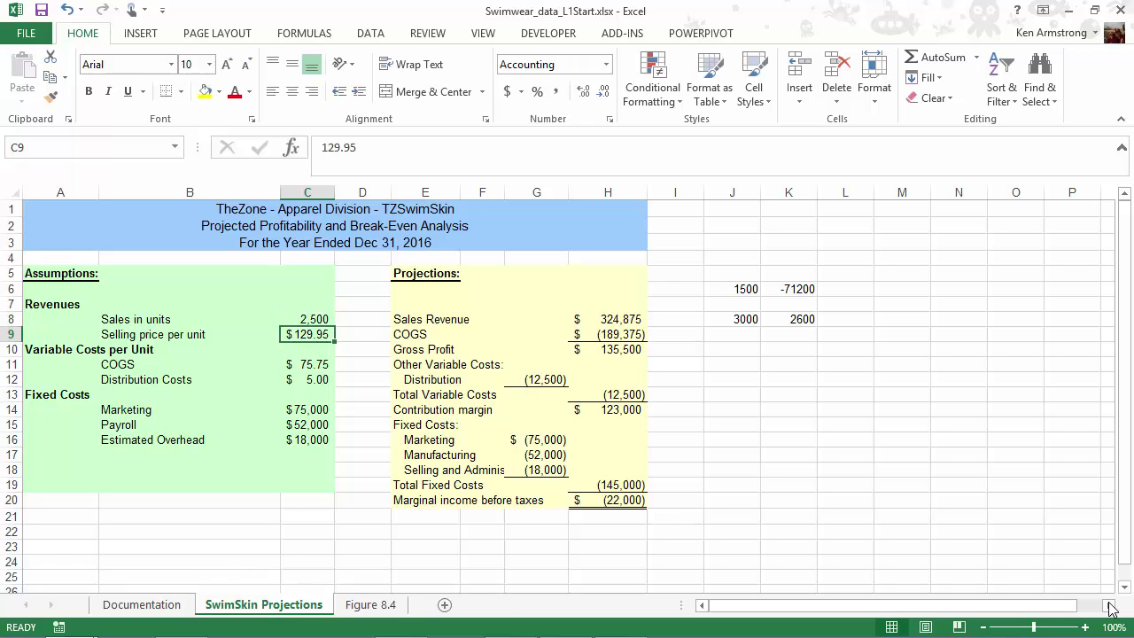
# Step: Enter 2500 in J7 and copy the marginal income result from H20
pyautogui.click(731, 304)
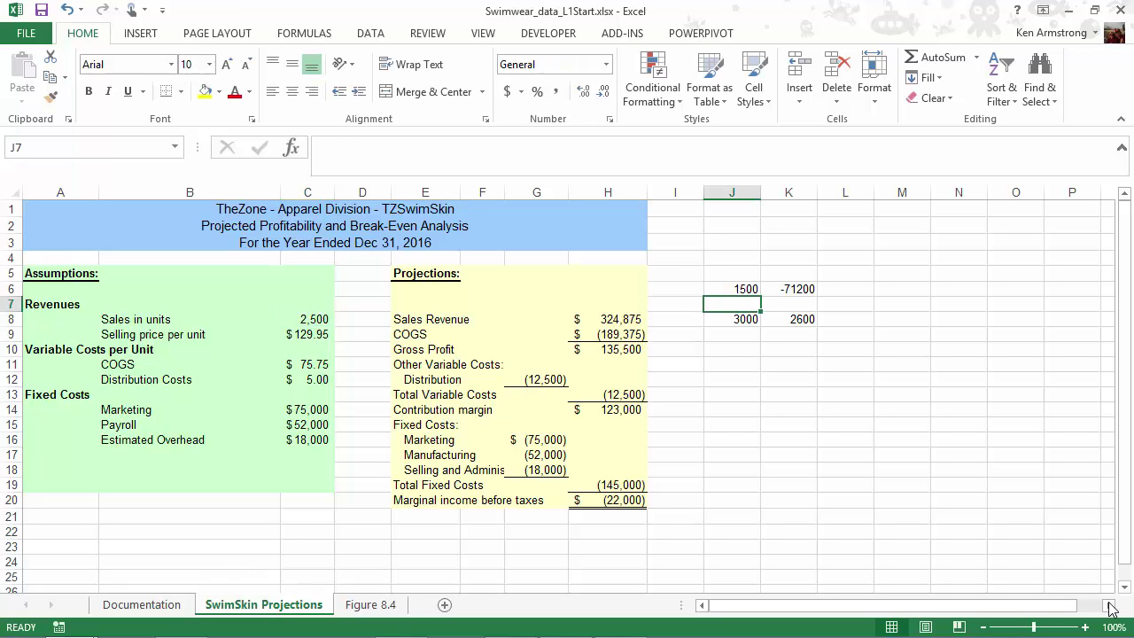
pyautogui.write('2500')
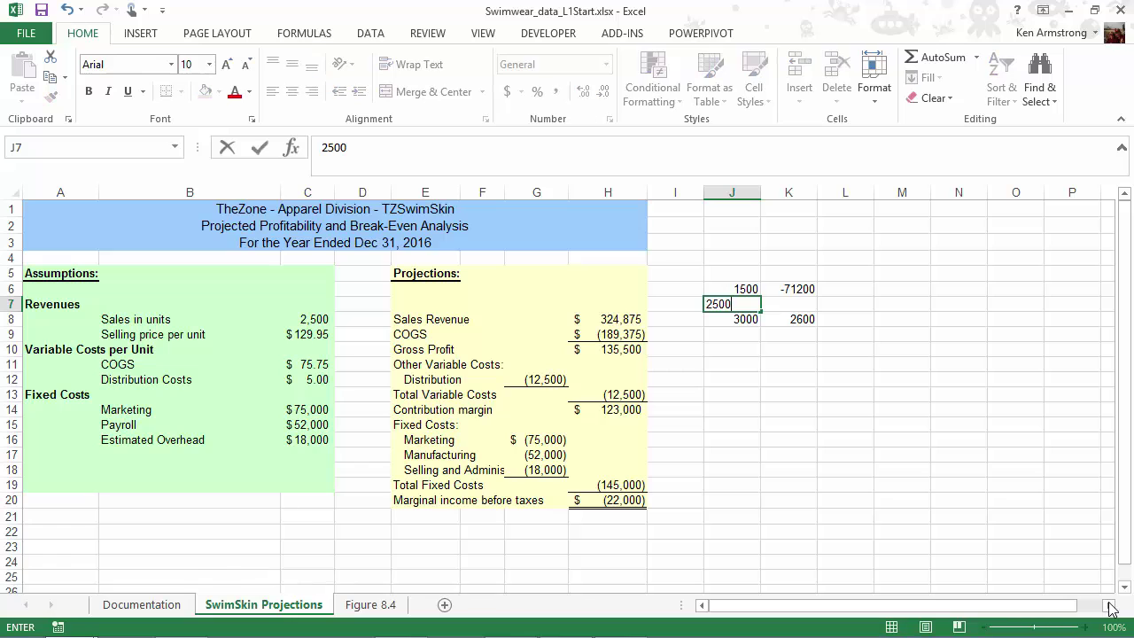
pyautogui.press('Tab')
pyautogui.press('Left')
pyautogui.press('Left')
pyautogui.press('Left')
pyautogui.press('Down')
pyautogui.press('Down')
pyautogui.press('Down')
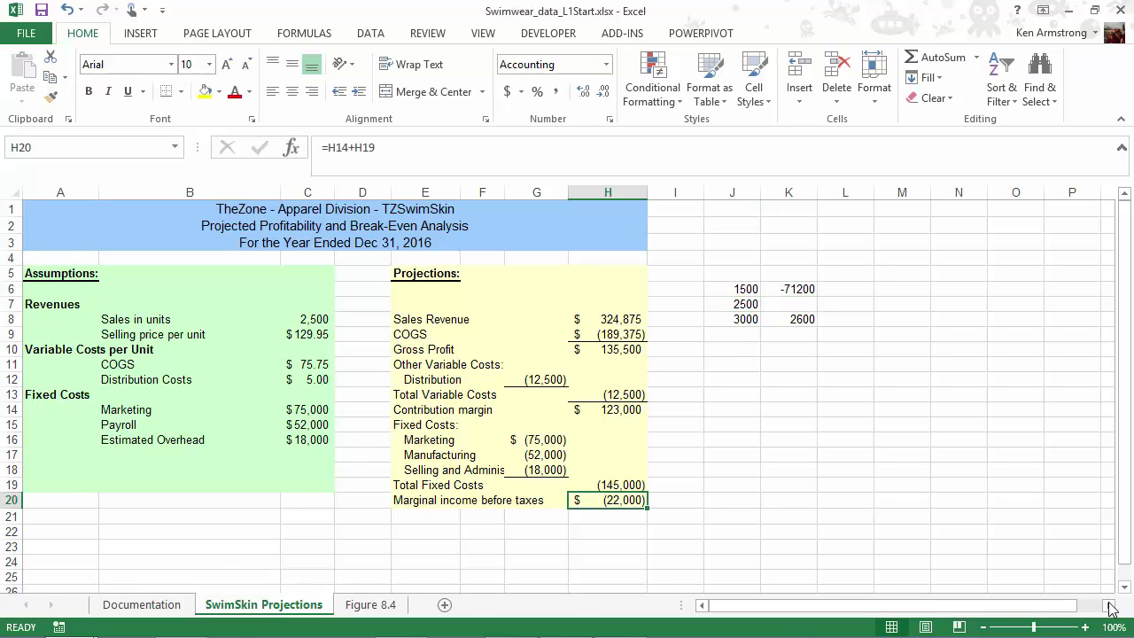
pyautogui.hotkey('ctrl', 'c')
# Step: Paste the -22000 marginal income into K7 as a value only
pyautogui.press('Right')
pyautogui.press('Right')
pyautogui.press('Right')
pyautogui.press('Up')
pyautogui.press('Up')
pyautogui.press('Up')
pyautogui.press('alt')
pyautogui.press('e')
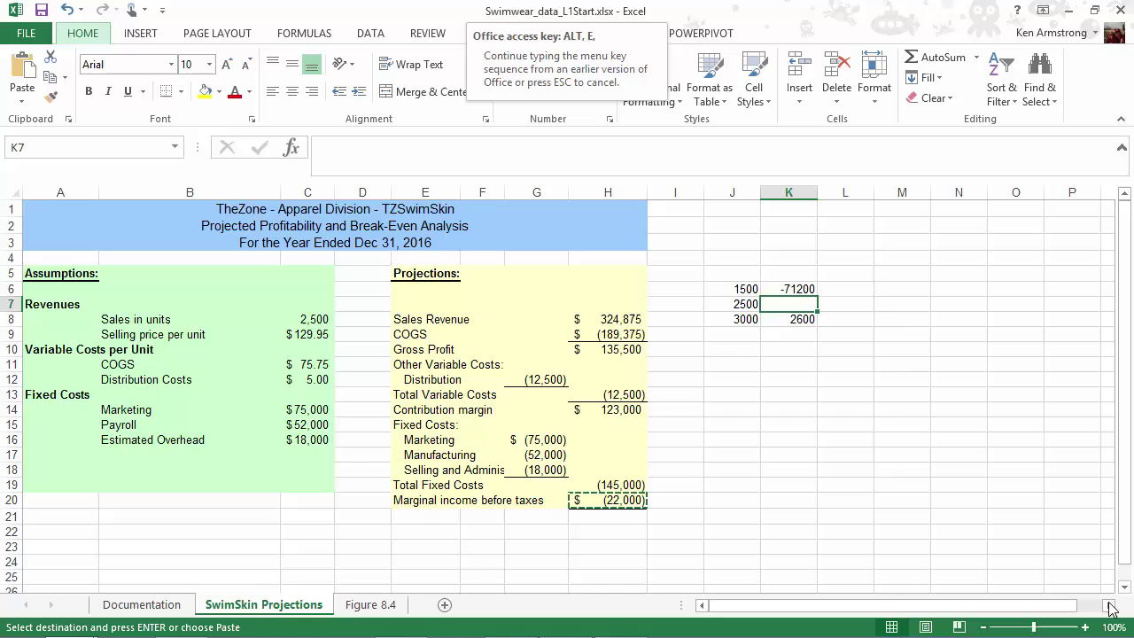
pyautogui.press('s')
pyautogui.press('v')
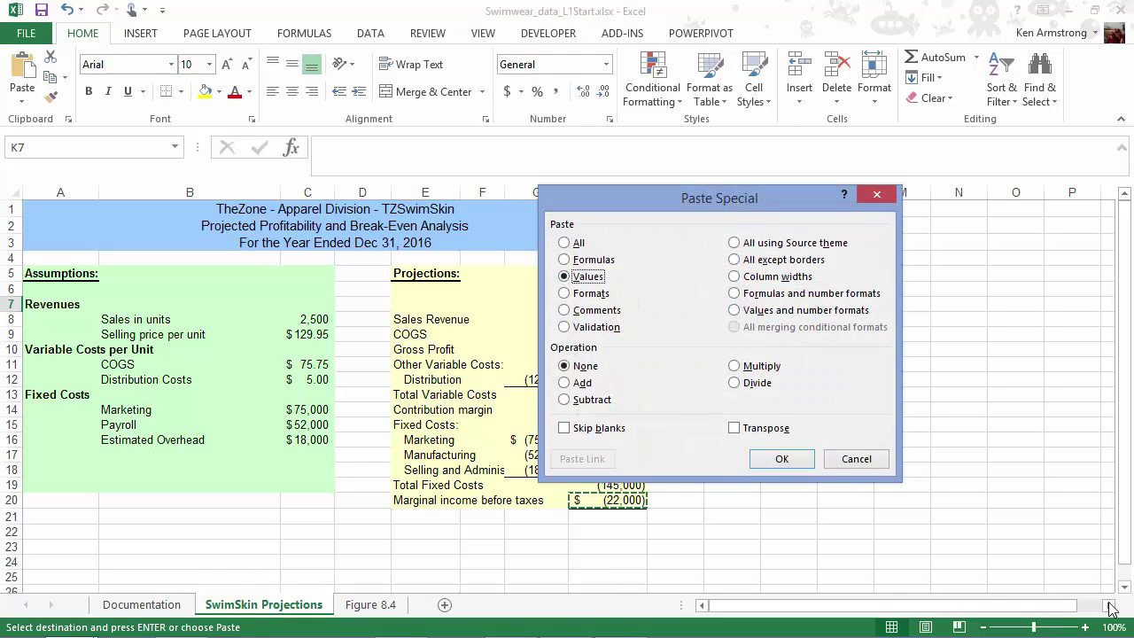
pyautogui.press('Return')
pyautogui.press('Down')
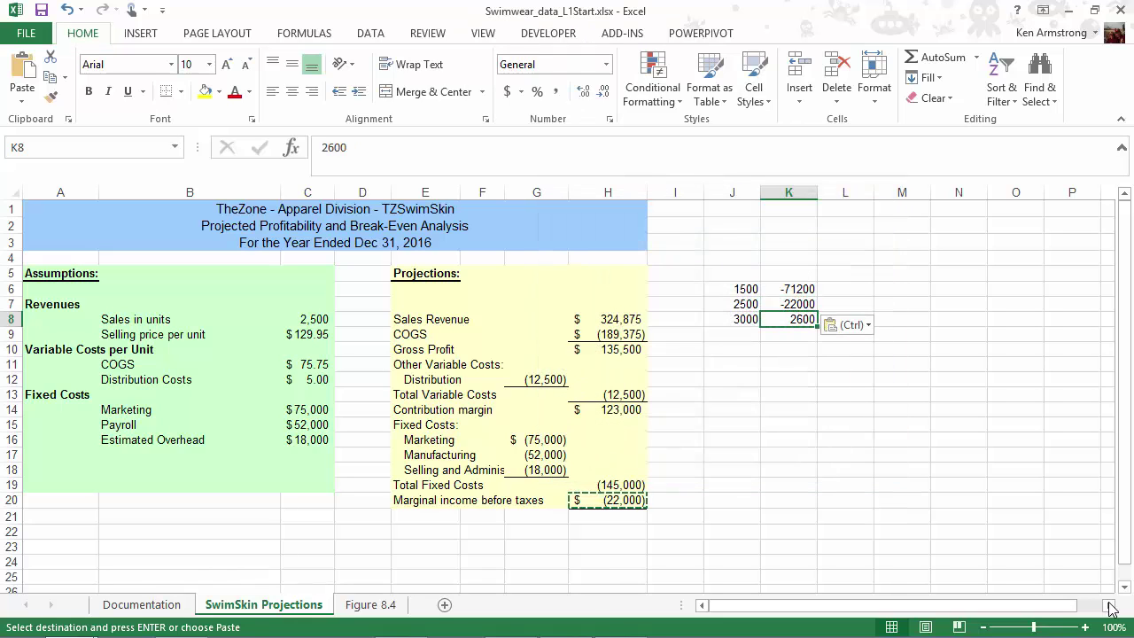
pyautogui.press('Left')
pyautogui.press('Left')
pyautogui.press('Left')
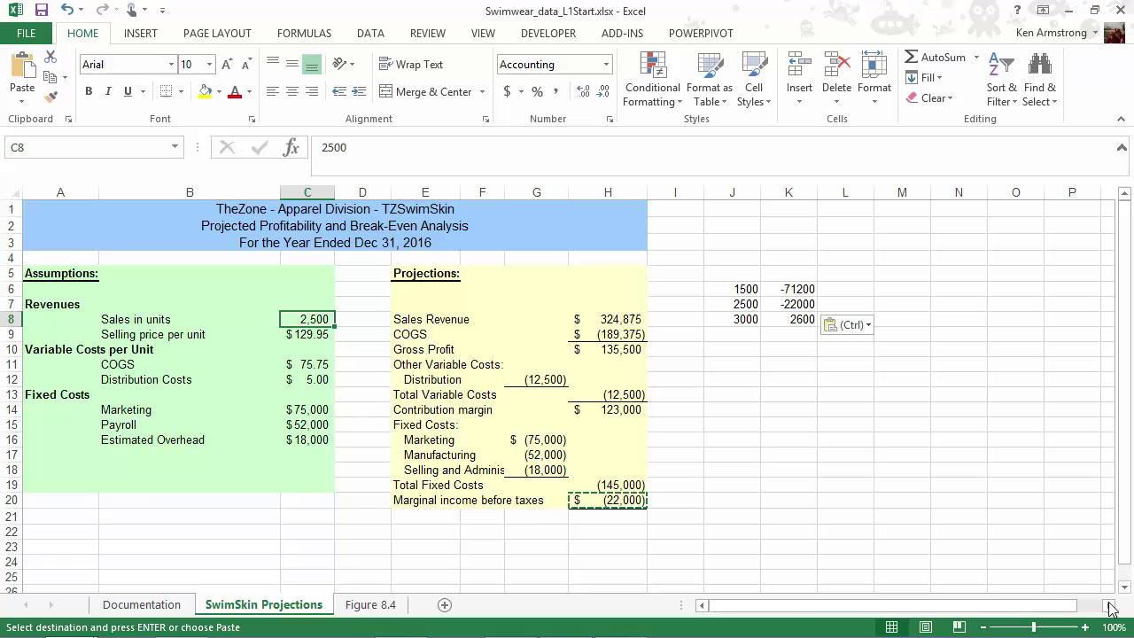
pyautogui.press('Escape')
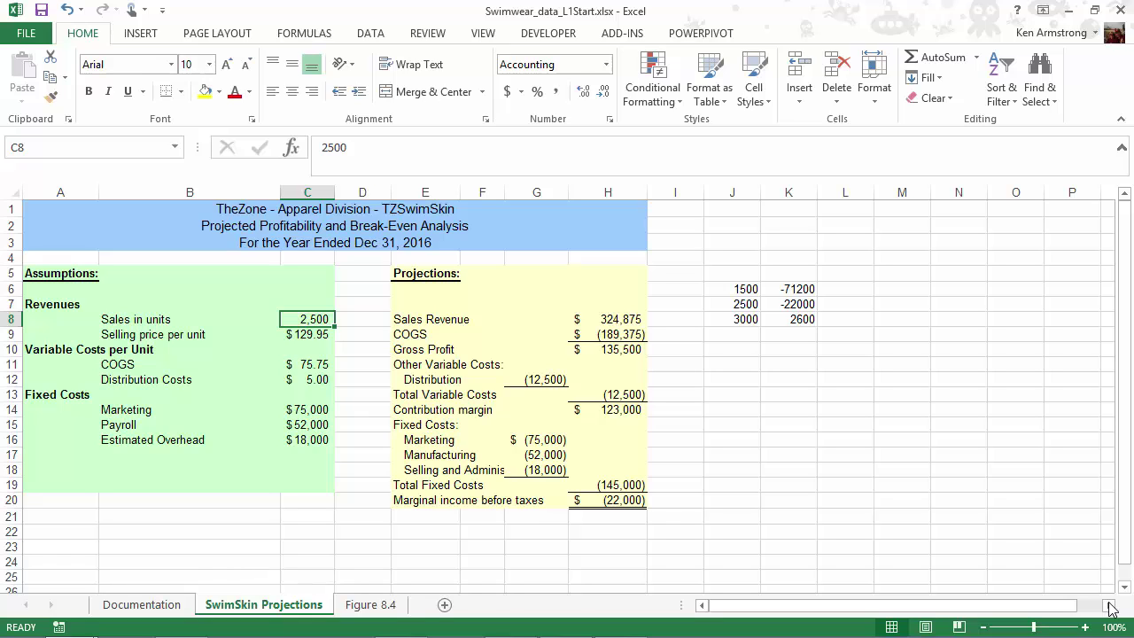
# Step: Delete the trial values in J6:K8 and recheck the H20 formula and C8 input
pyautogui.moveTo(732, 288); pyautogui.dragTo(789, 319)
pyautogui.press('Delete')
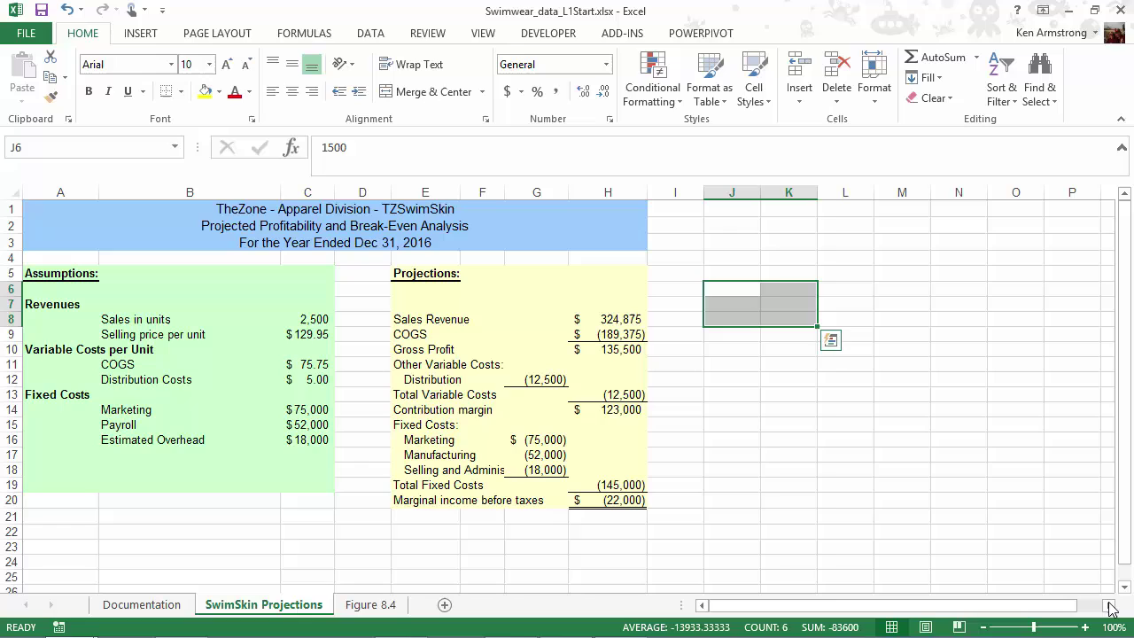
pyautogui.hotkey('shift', 'BackSpace')
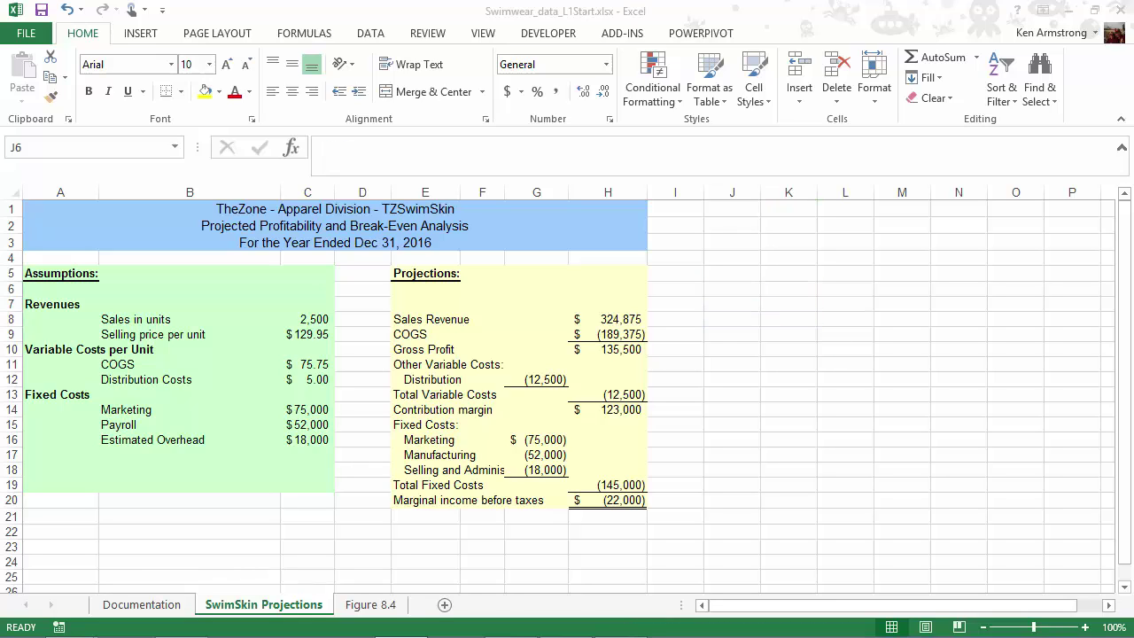
pyautogui.click(728, 301)
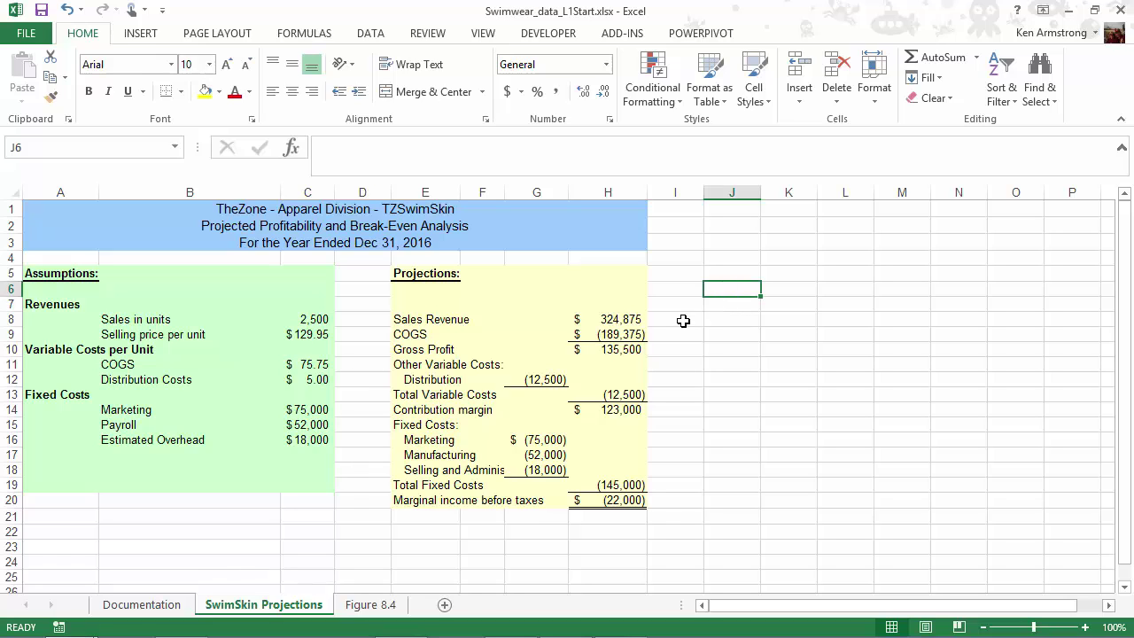
pyautogui.click(610, 499)
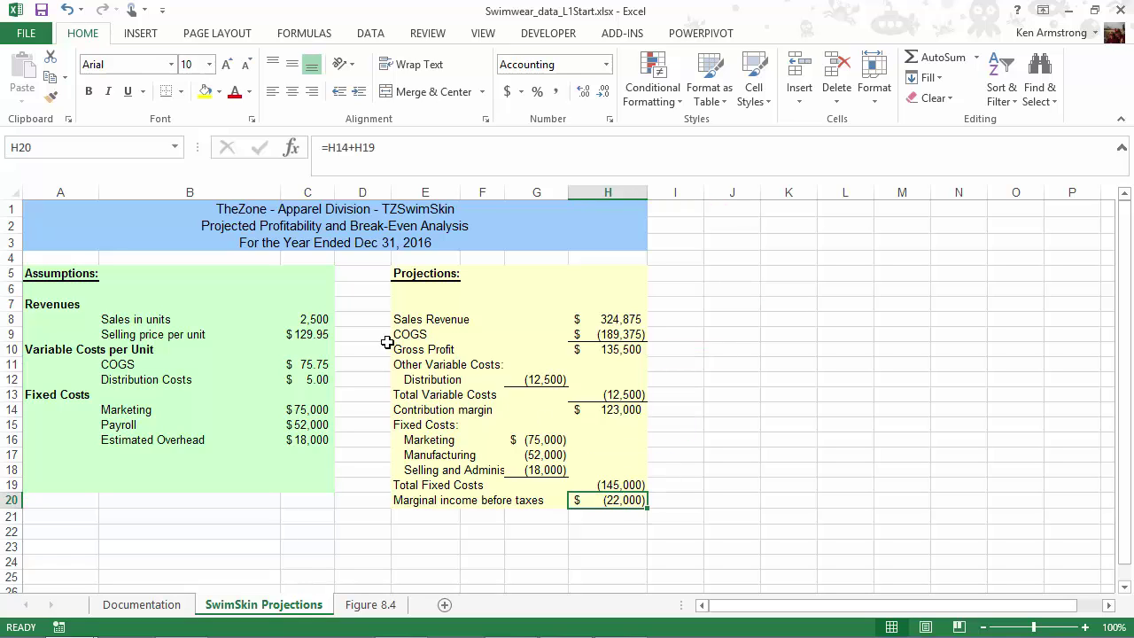
pyautogui.click(333, 320)
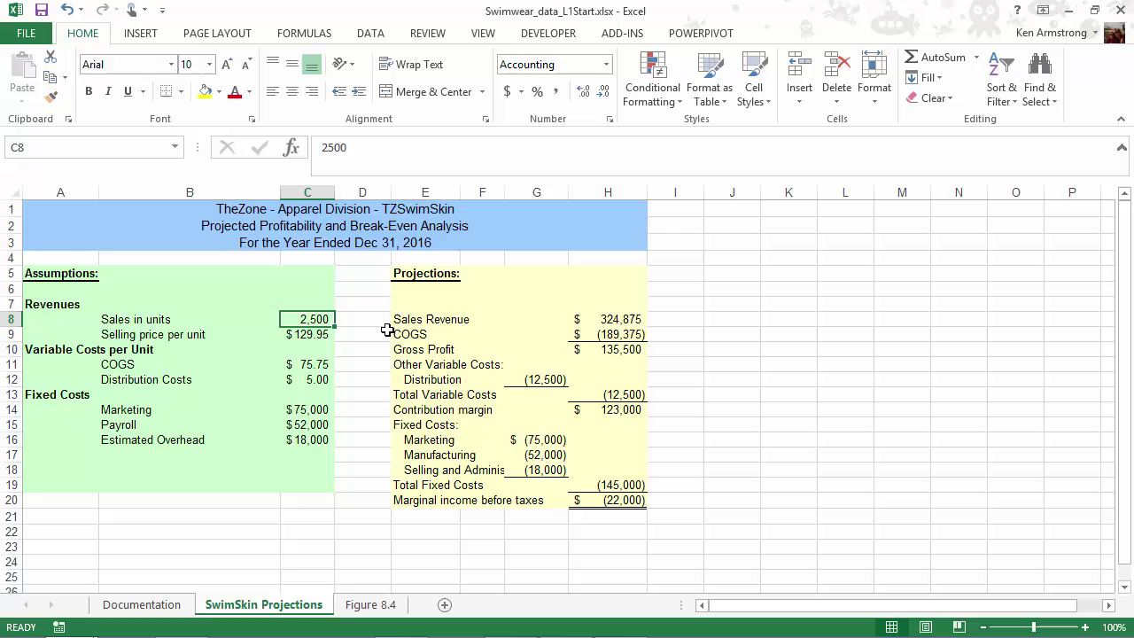
# Step: Enter 500 and 1000 in J5:J6 and fill the series down to 5000 in J14
pyautogui.click(726, 272)
pyautogui.write('500')
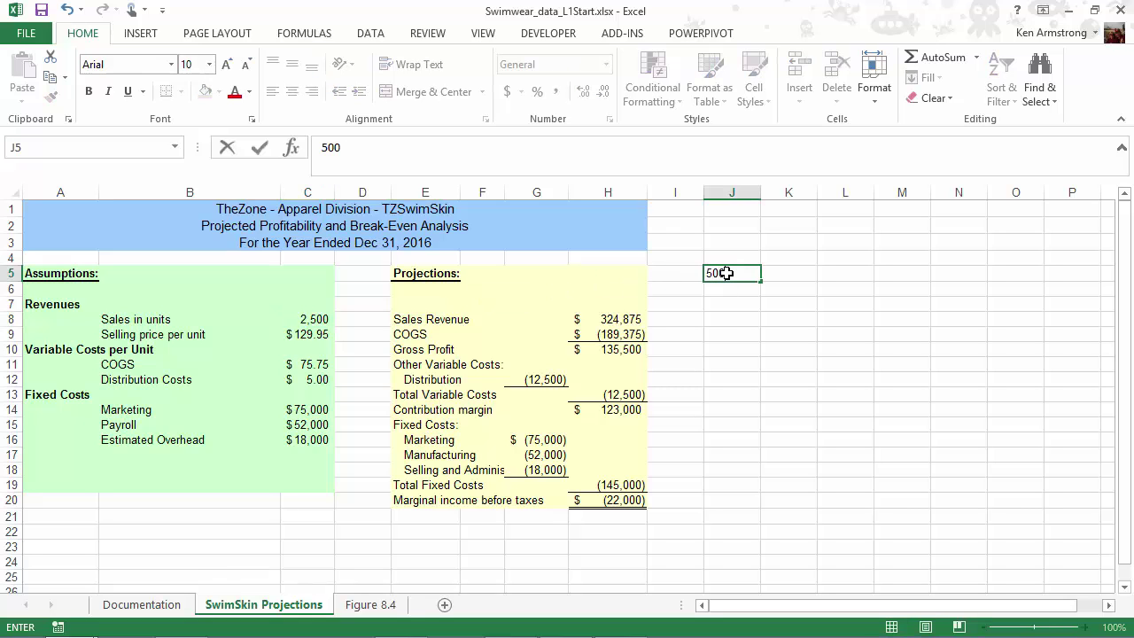
pyautogui.press('Return')
pyautogui.write('1000')
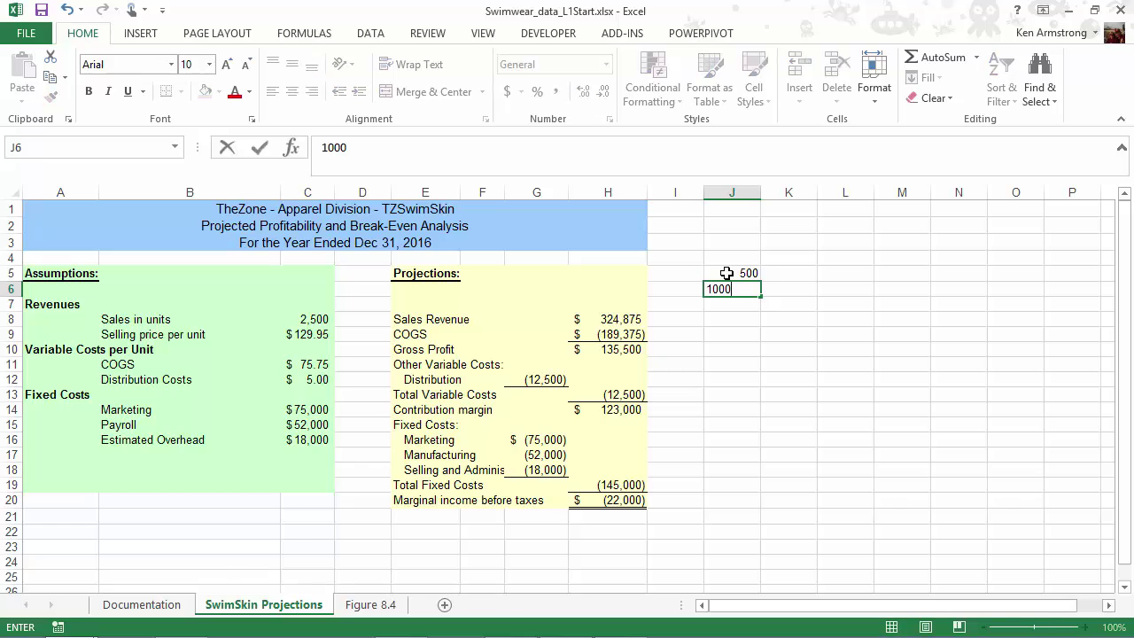
pyautogui.press('Return')
pyautogui.press('Up')
pyautogui.moveTo(726, 273); pyautogui.dragTo(767, 388)
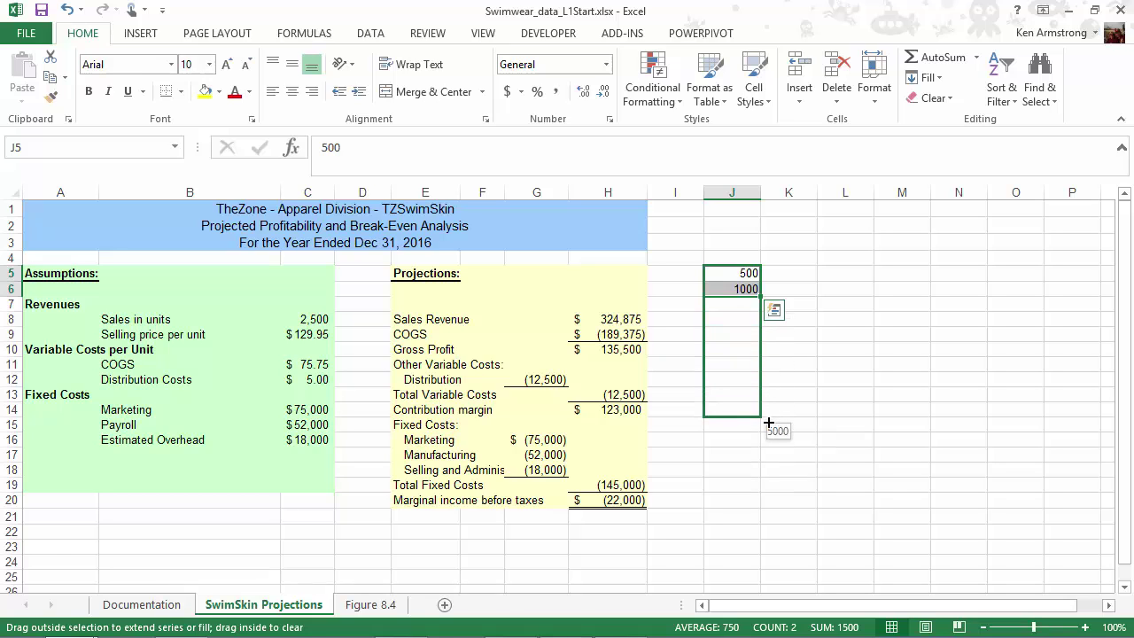
pyautogui.moveTo(767, 388); pyautogui.dragTo(761, 413)
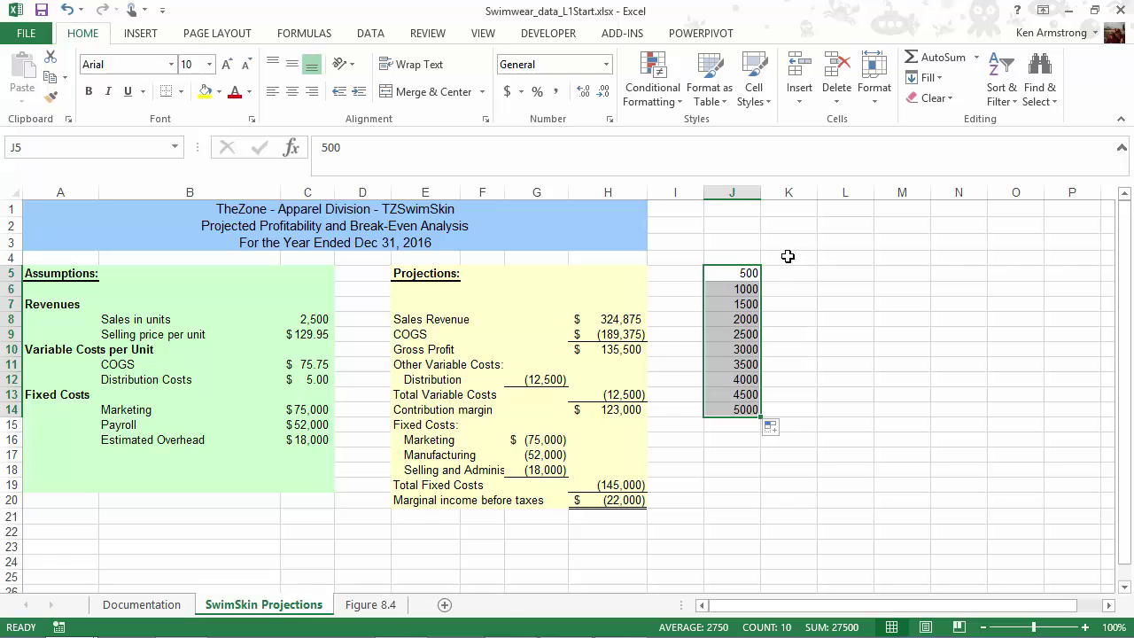
# Step: Fill H8, H10, H14 and H20 (revenue, gross profit, contribution, marginal income) yellow
pyautogui.click(301, 319)
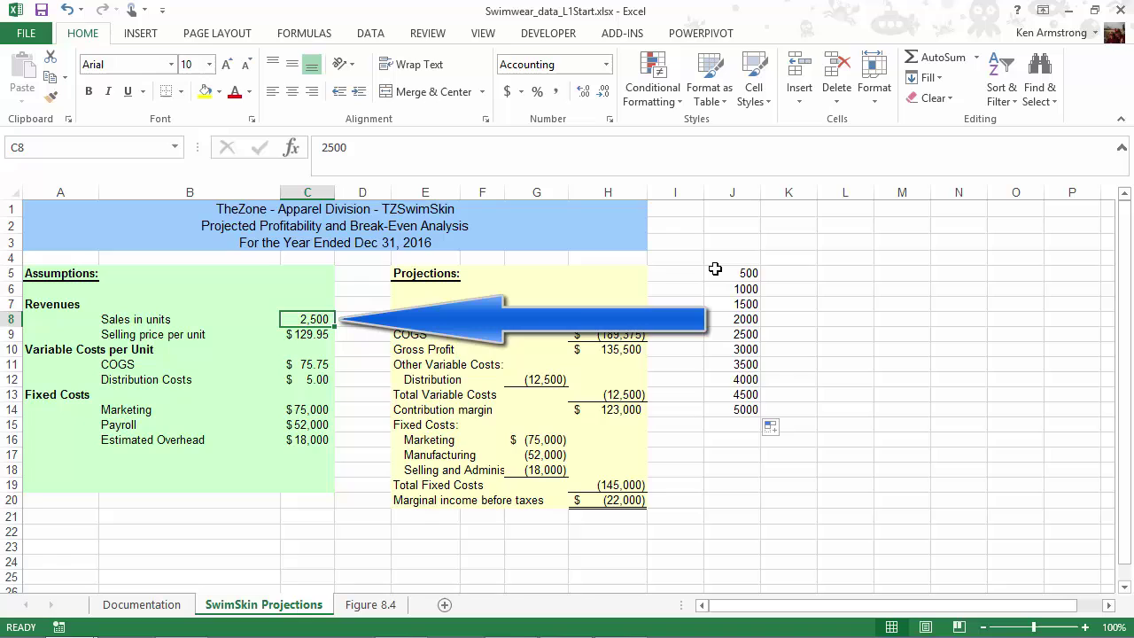
pyautogui.click(794, 259)
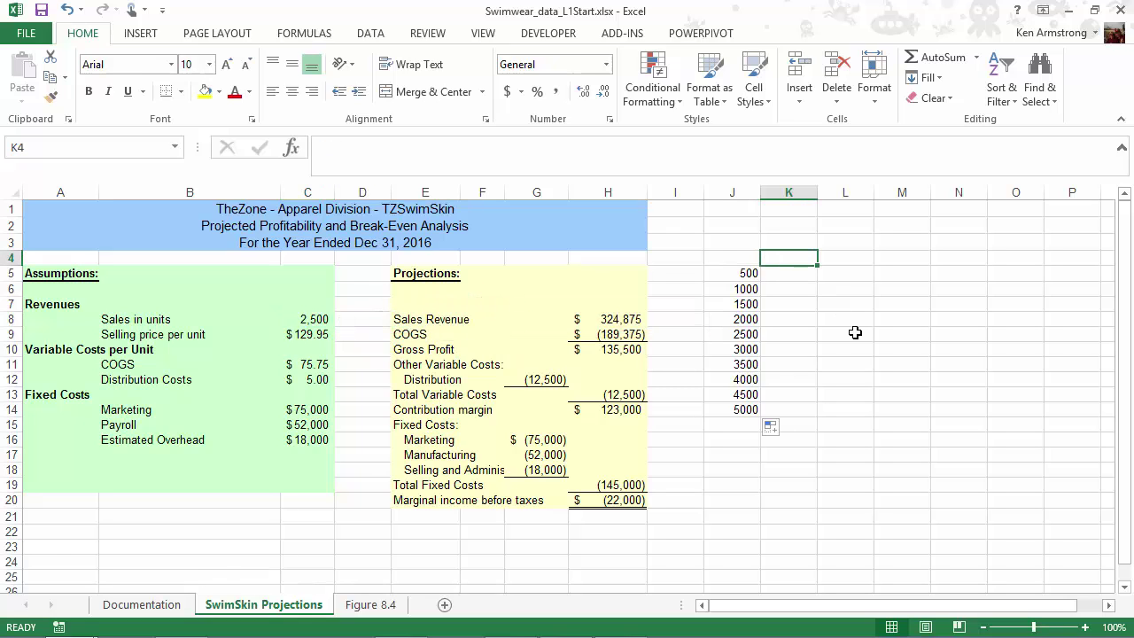
pyautogui.click(616, 321)
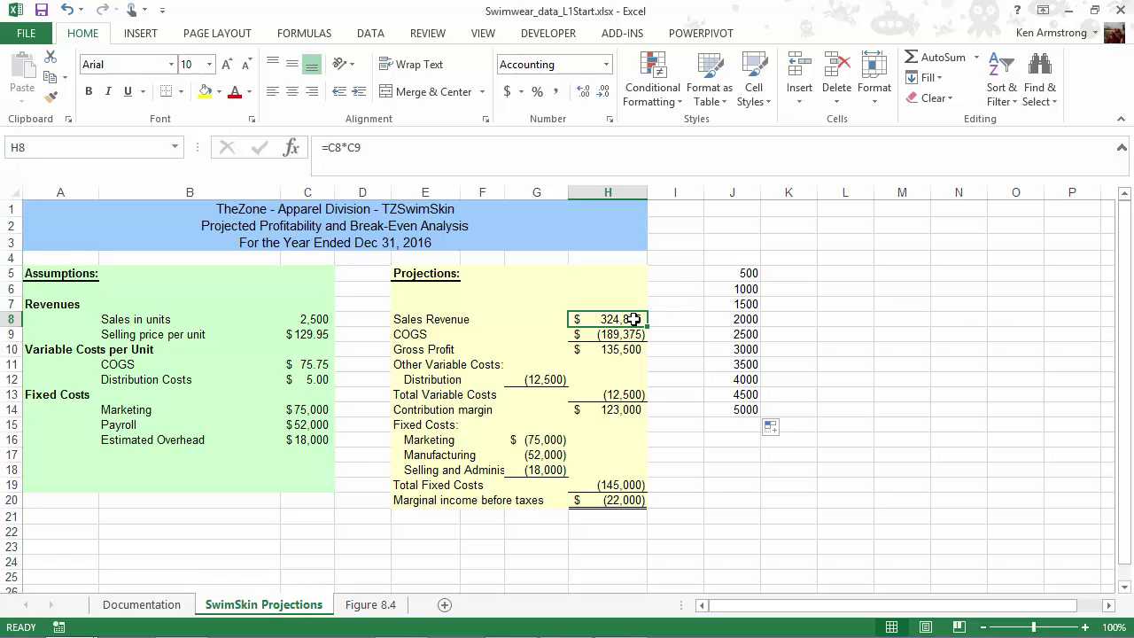
pyautogui.click(204, 91)
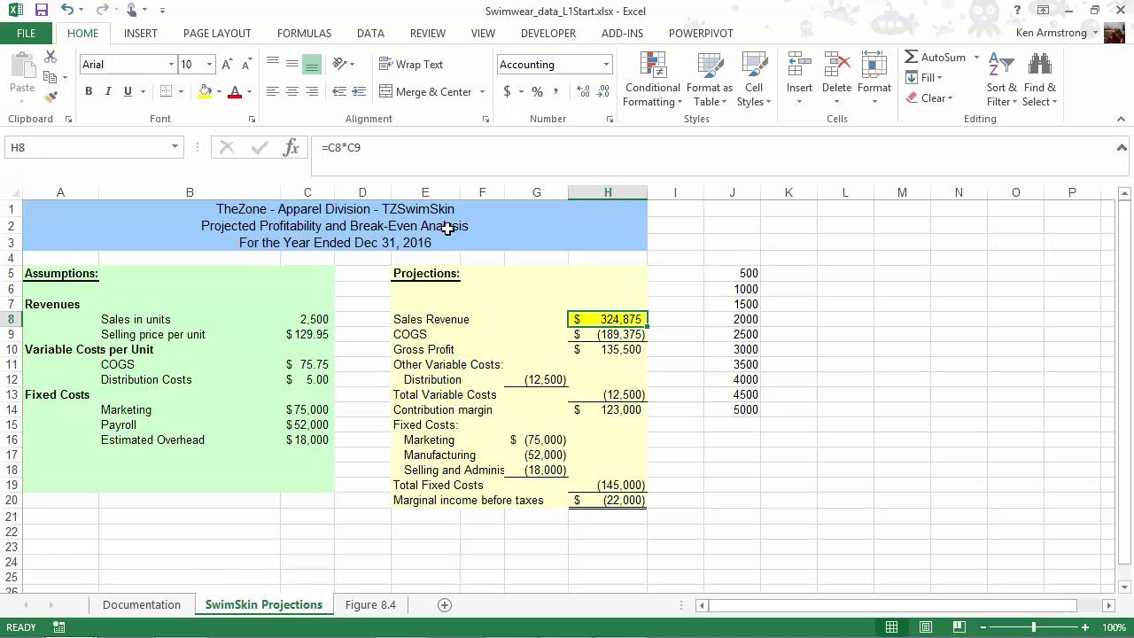
pyautogui.click(599, 349)
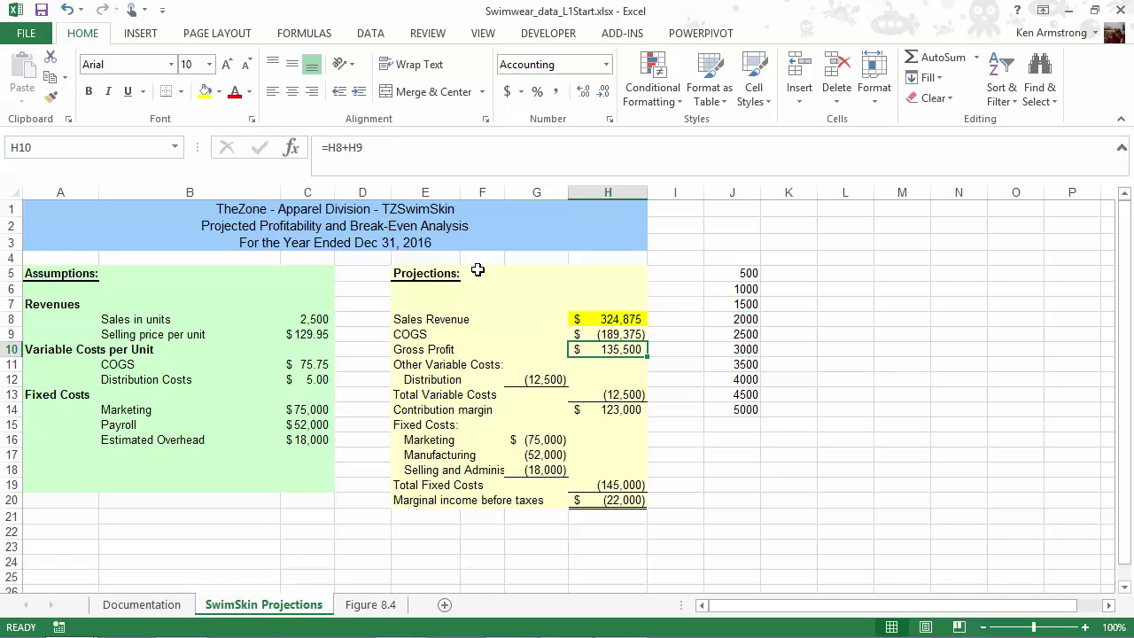
pyautogui.click(204, 92)
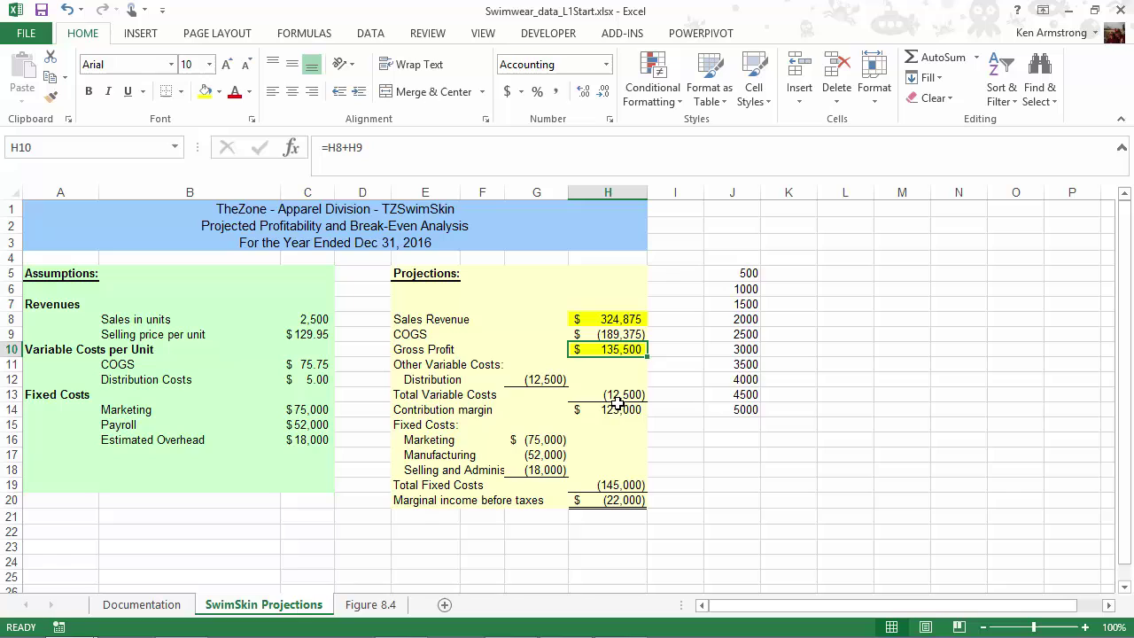
pyautogui.click(617, 411)
pyautogui.click(209, 92)
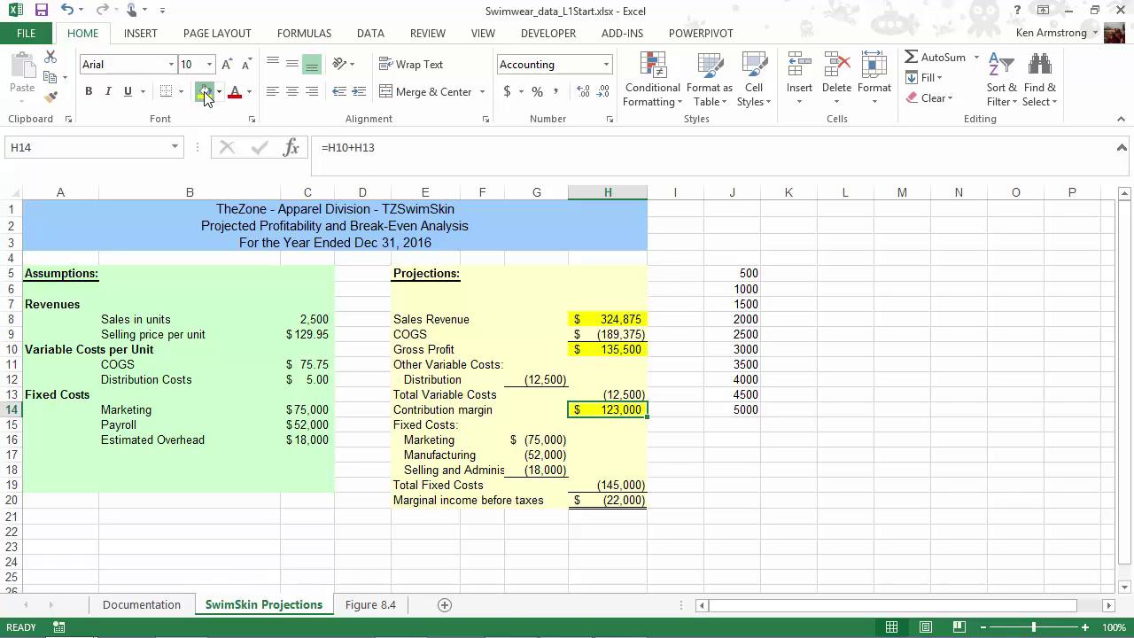
pyautogui.click(617, 500)
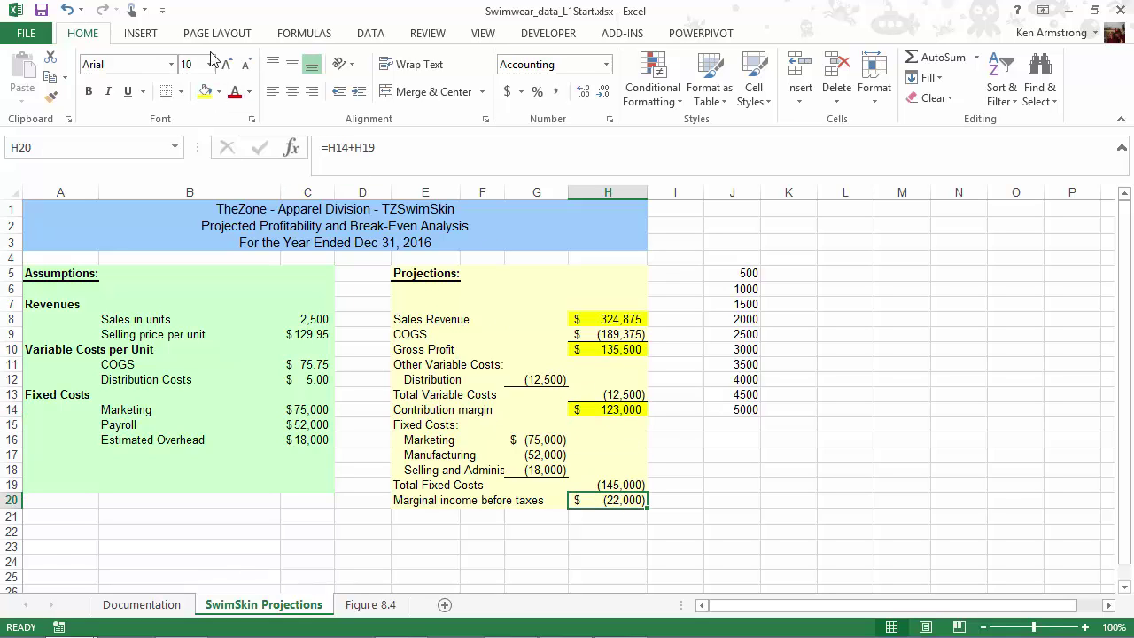
pyautogui.click(206, 93)
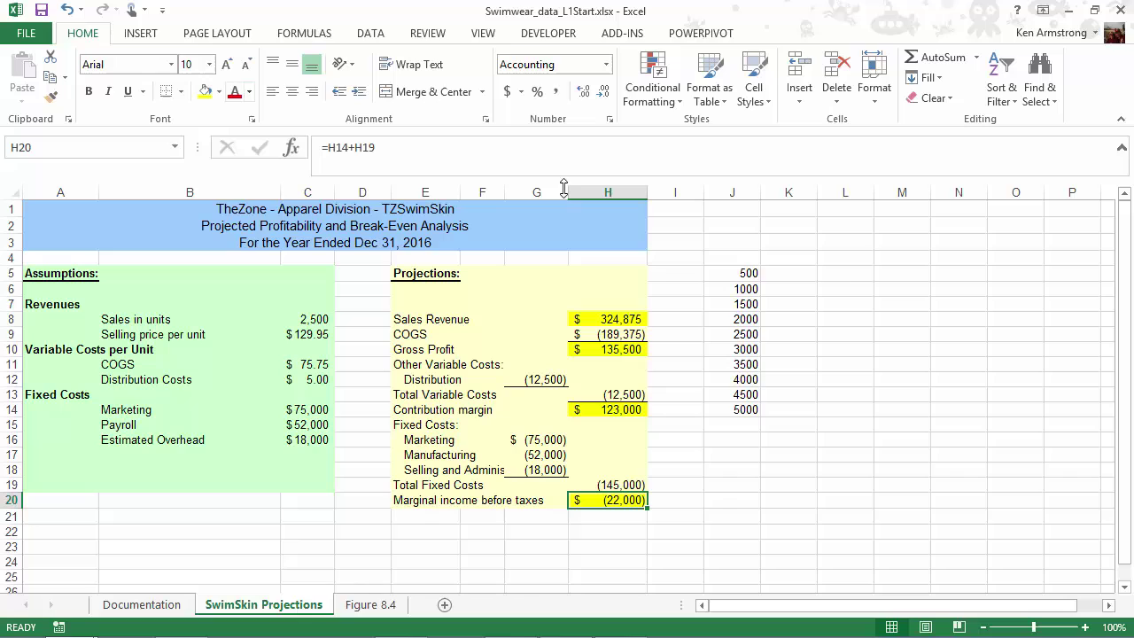
# Step: Enter the heading formulas =H8 in K4 and =H10 in L4
pyautogui.click(788, 257)
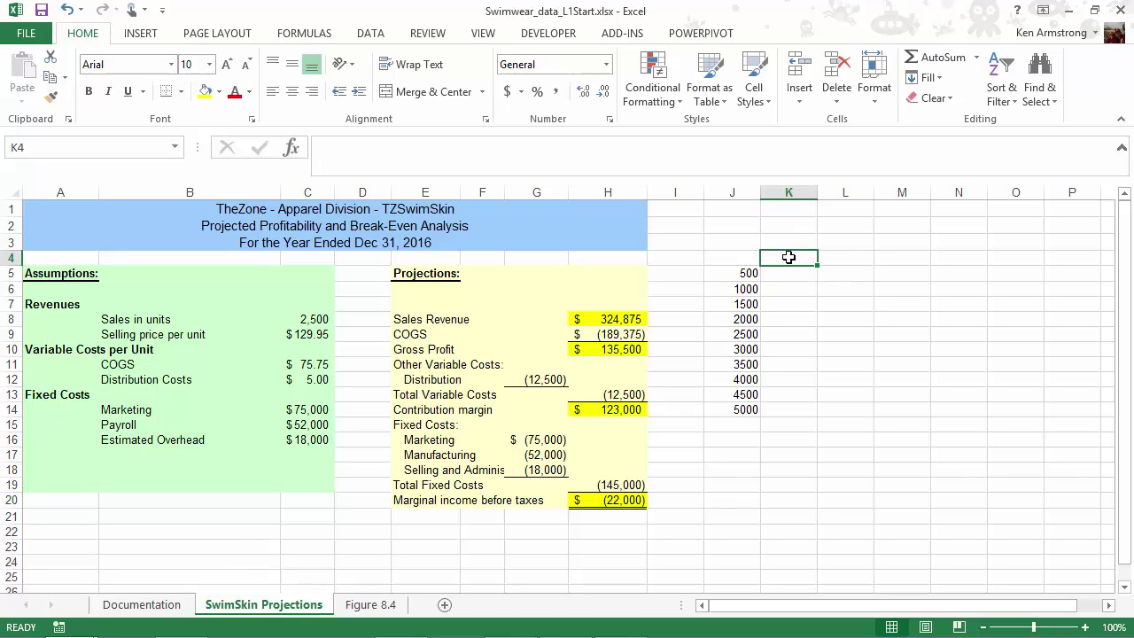
pyautogui.write('=')
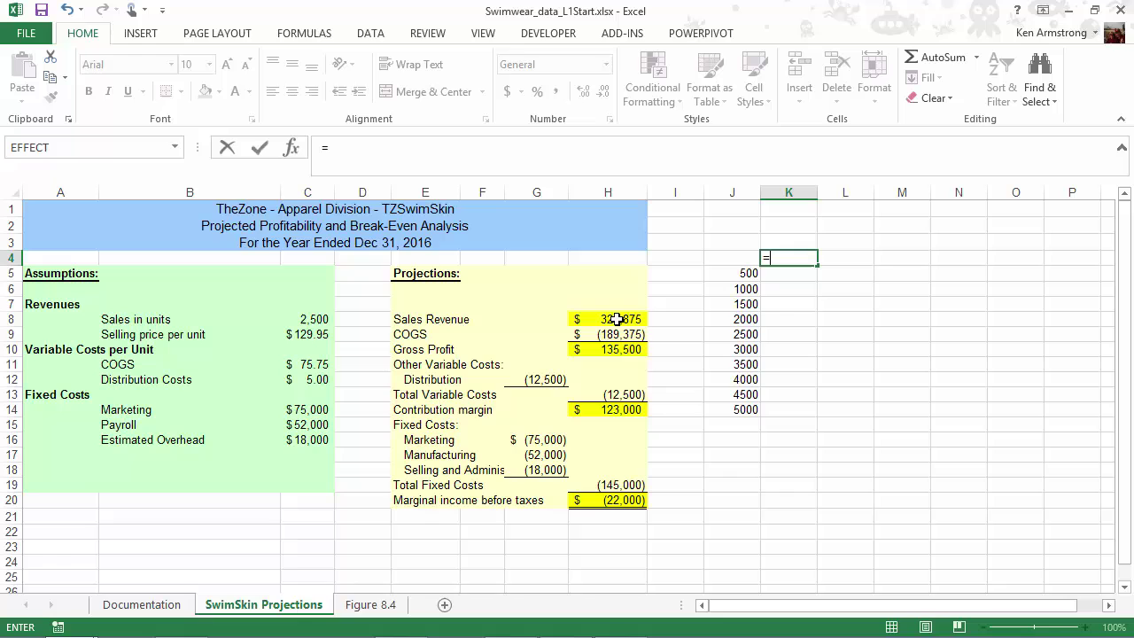
pyautogui.click(614, 318)
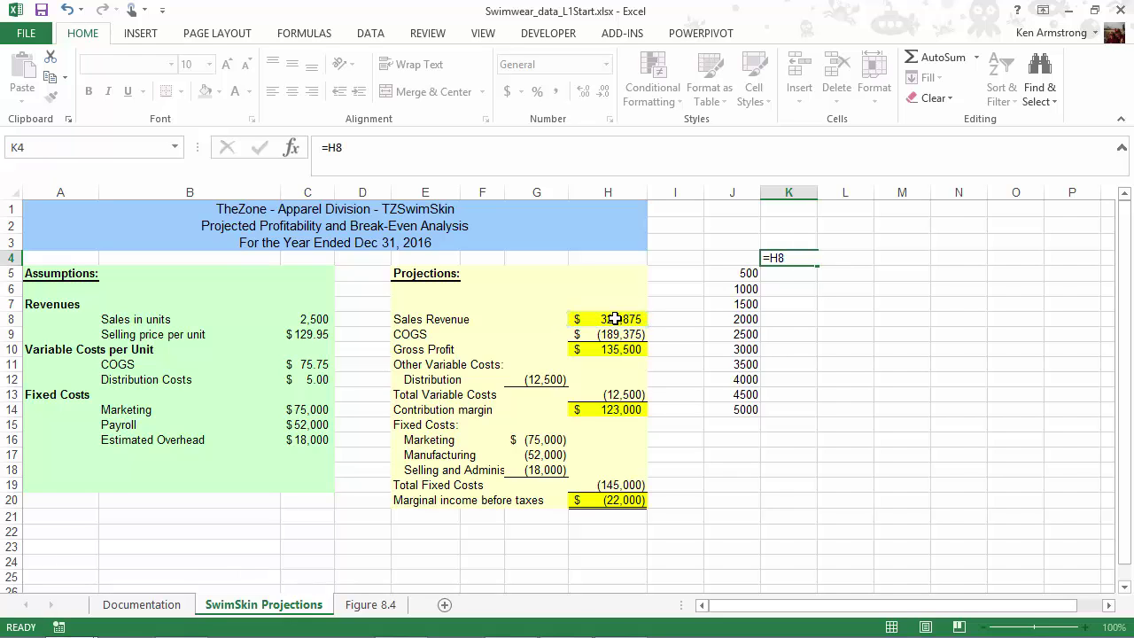
pyautogui.press('Return')
pyautogui.click(852, 259)
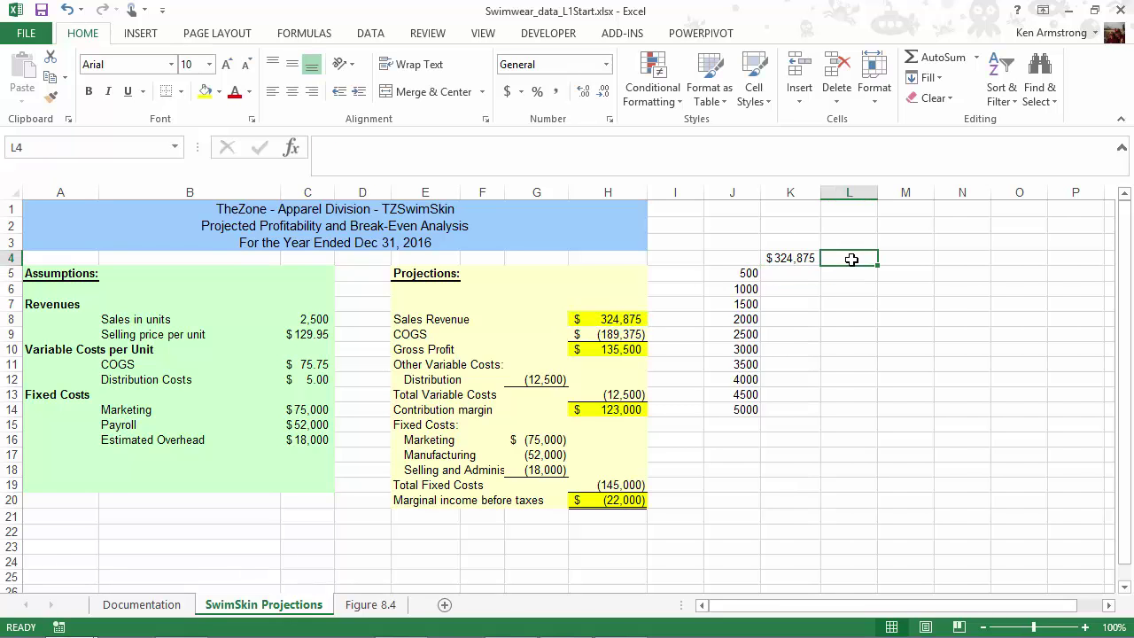
pyautogui.write('=')
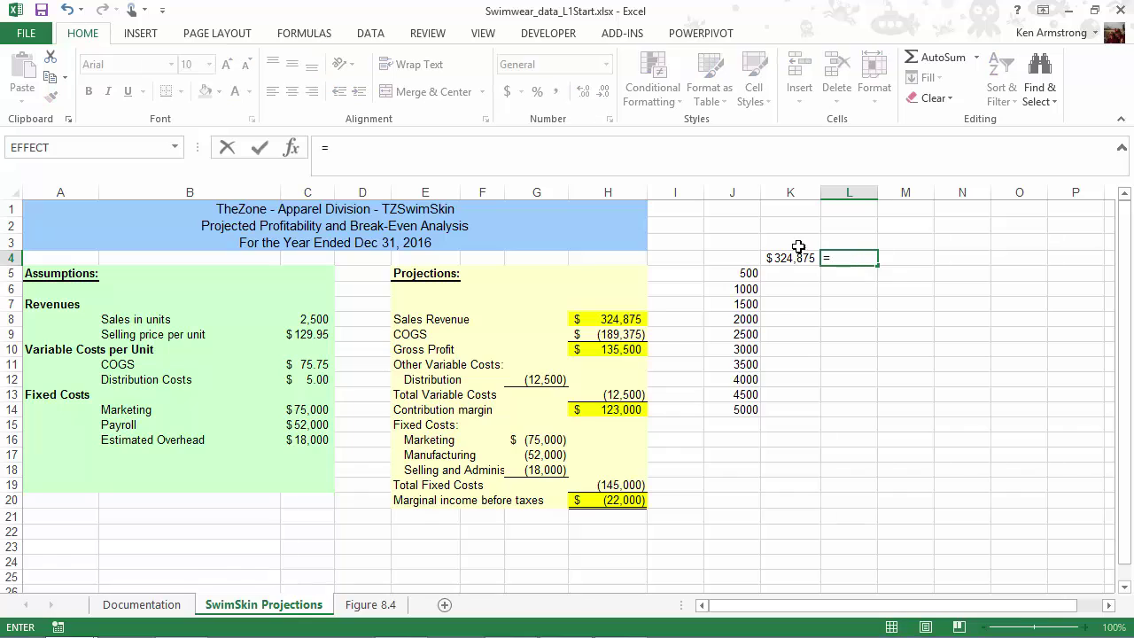
pyautogui.click(620, 349)
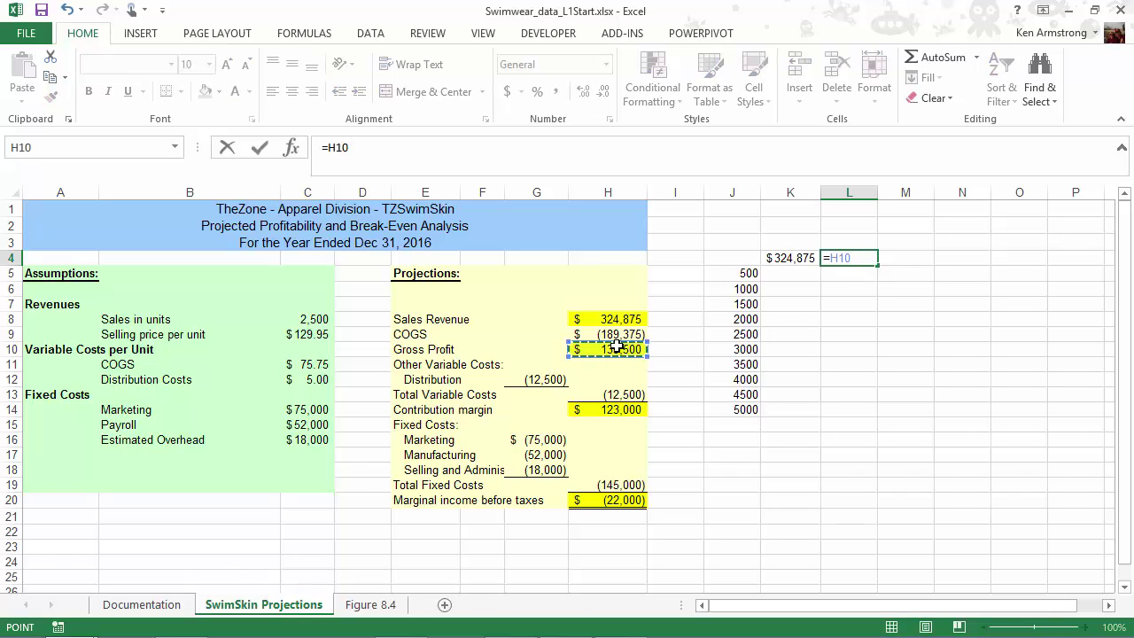
pyautogui.press('Return')
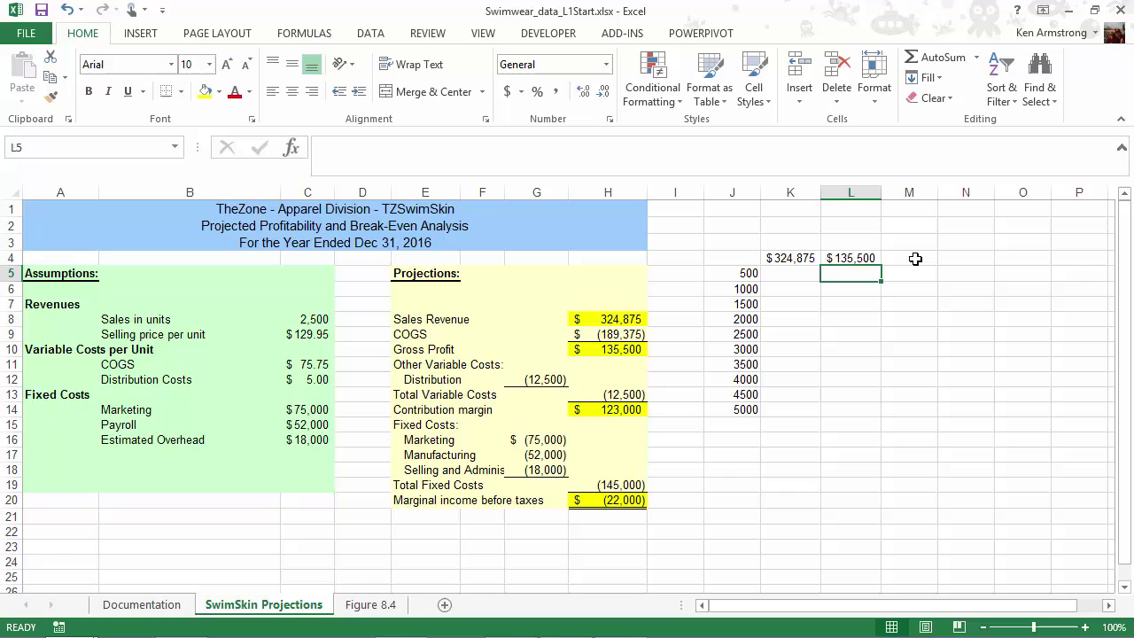
# Step: Enter the heading formulas =H14 in M4 and =H20 in N4
pyautogui.click(917, 258)
pyautogui.write('=')
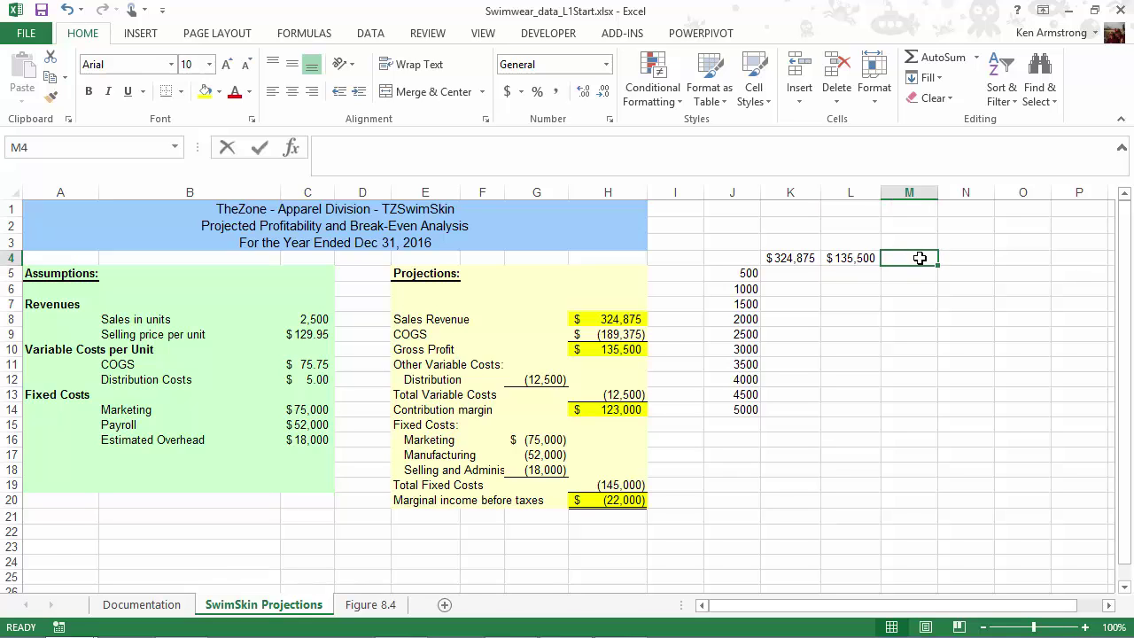
pyautogui.click(612, 411)
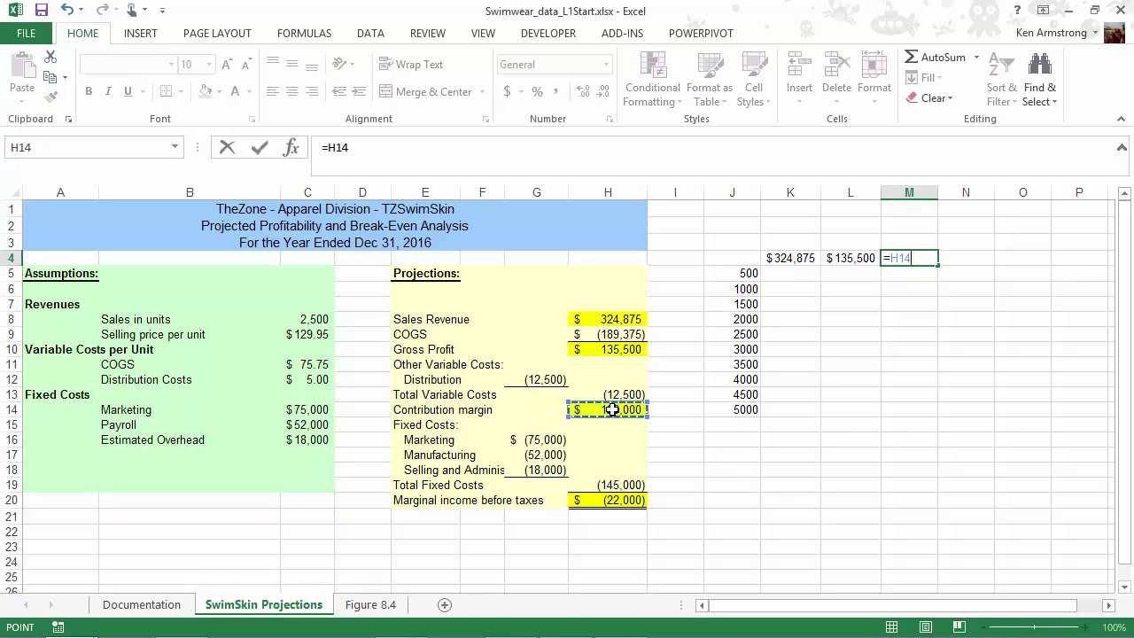
pyautogui.press('Return')
pyautogui.click(969, 255)
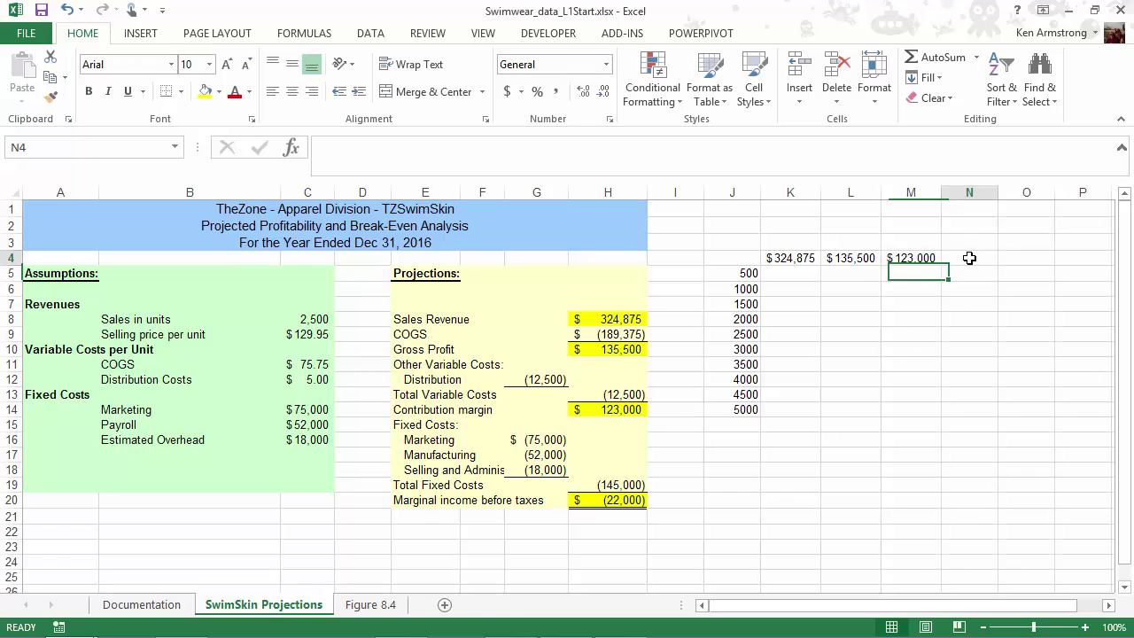
pyautogui.write('=')
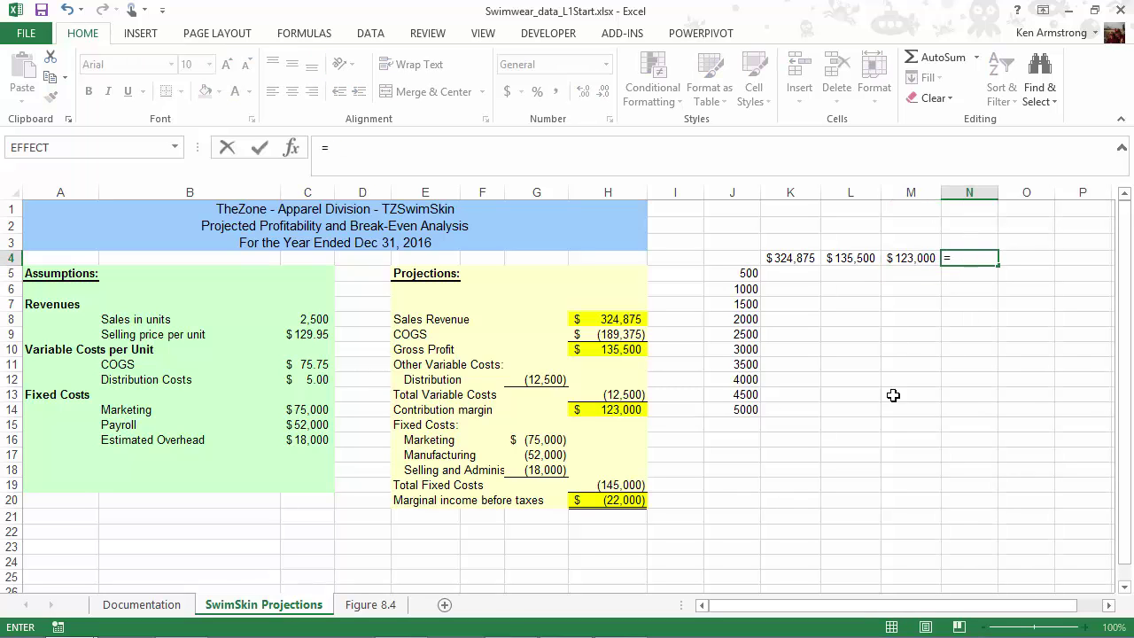
pyautogui.click(607, 500)
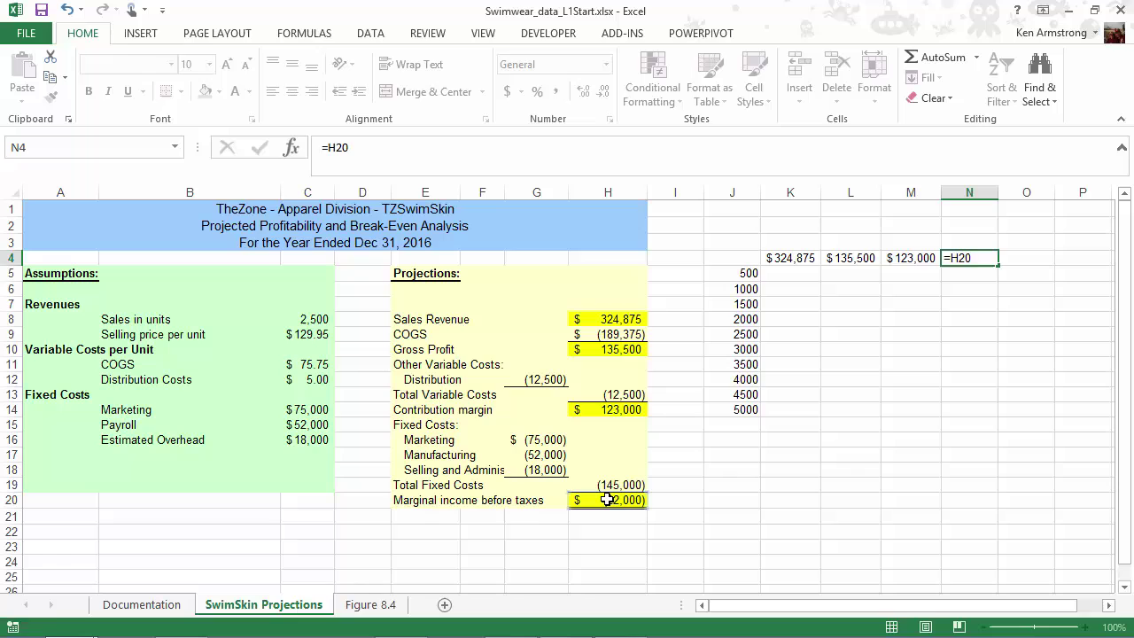
pyautogui.press('Return')
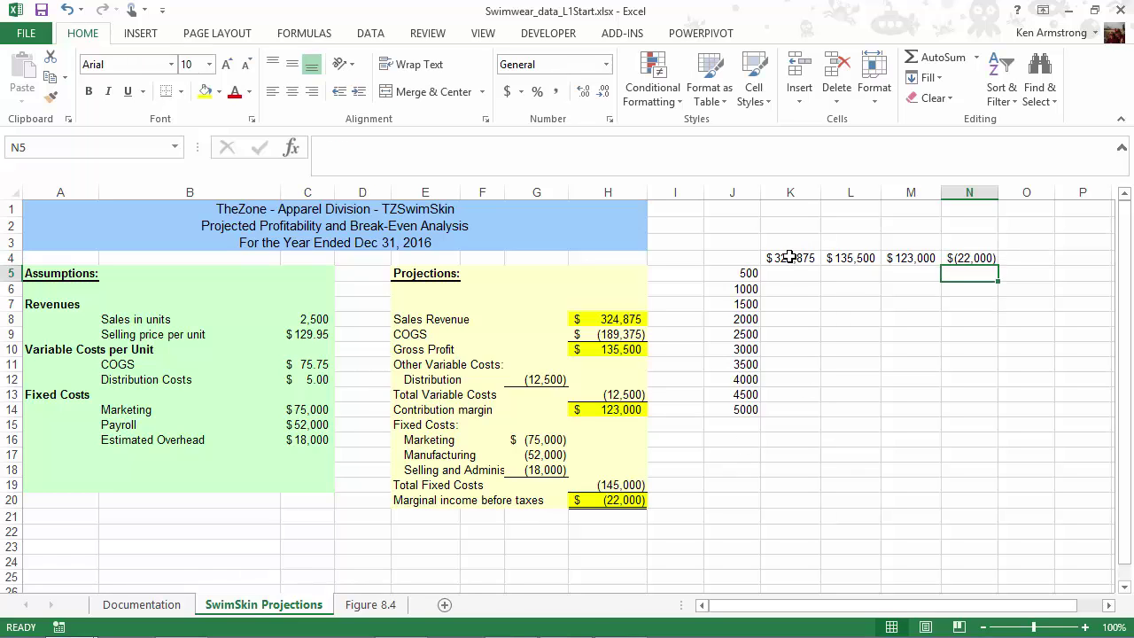
pyautogui.click(789, 257)
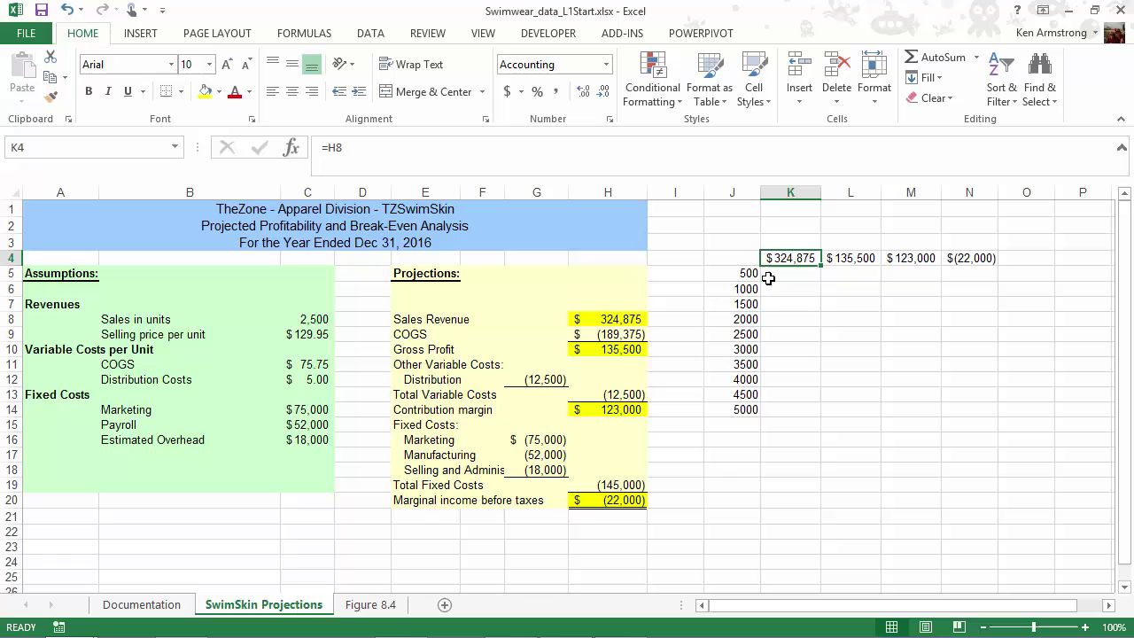
# Step: Open Format Cells for K4 and select the existing Custom format code
pyautogui.rightClick(776, 259)
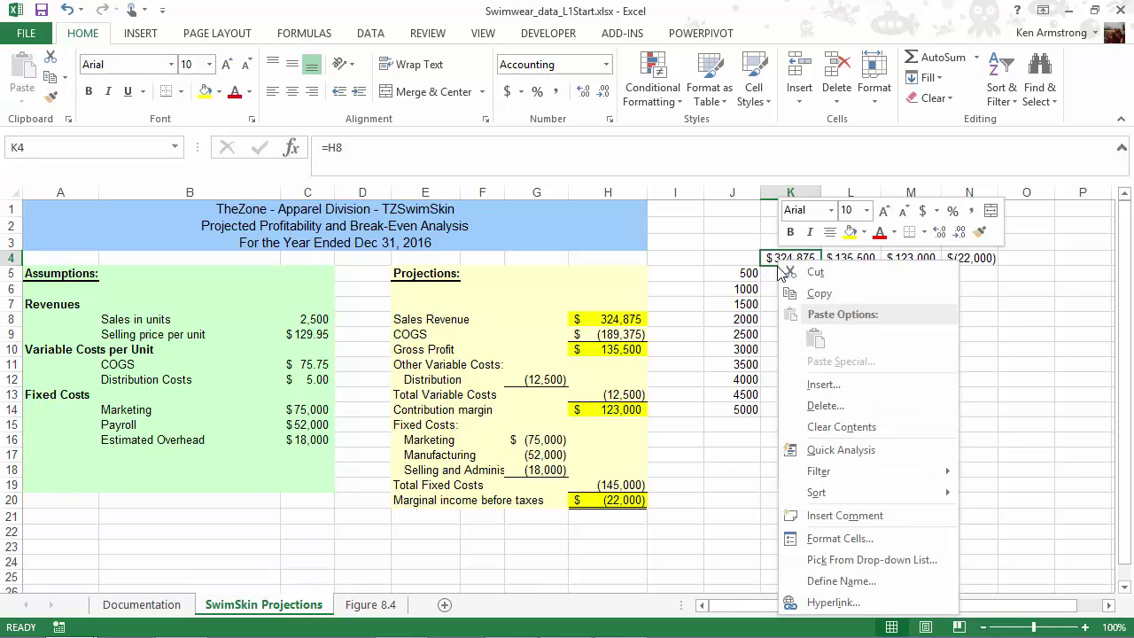
pyautogui.click(873, 539)
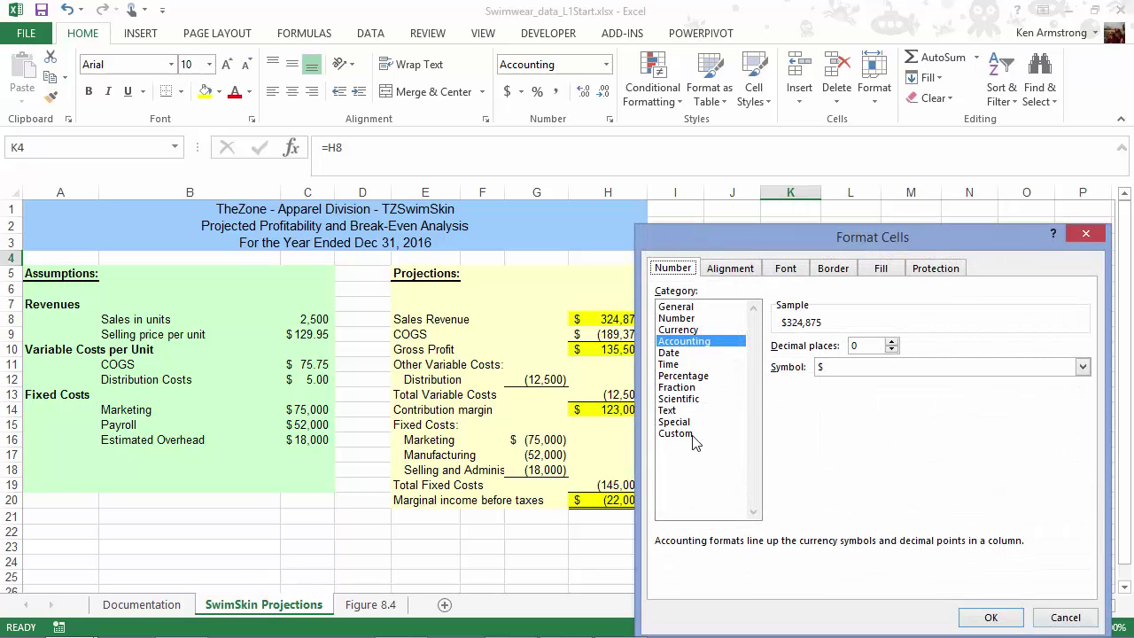
pyautogui.click(692, 435)
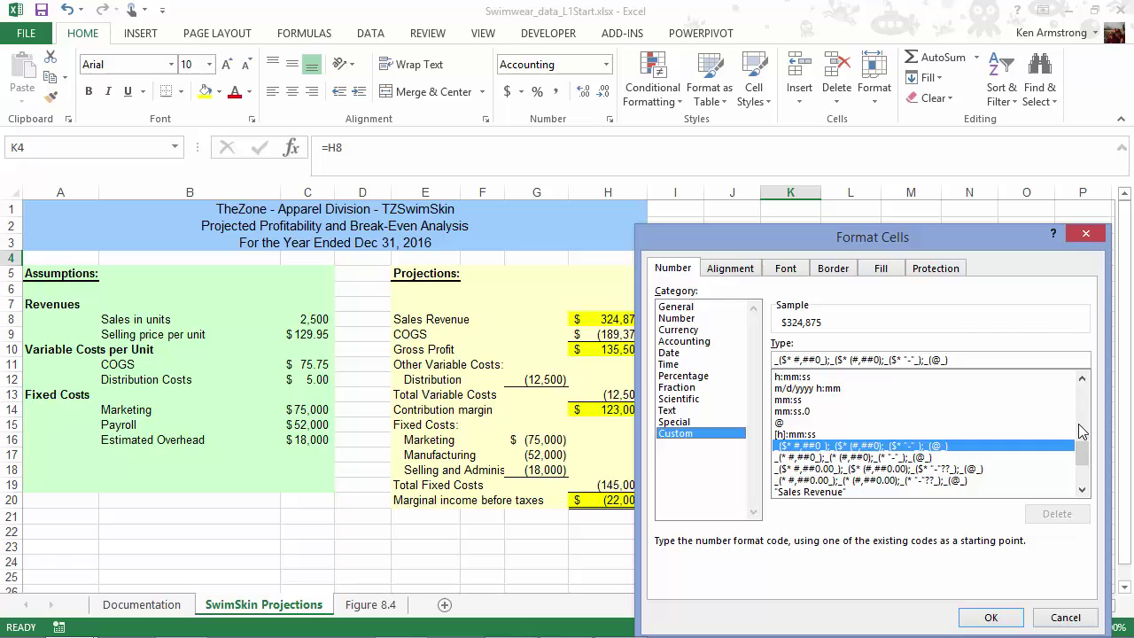
pyautogui.moveTo(1083, 452)
pyautogui.mouseDown()
pyautogui.moveTo(1081, 483)
pyautogui.moveTo(1075, 428)
pyautogui.mouseUp()
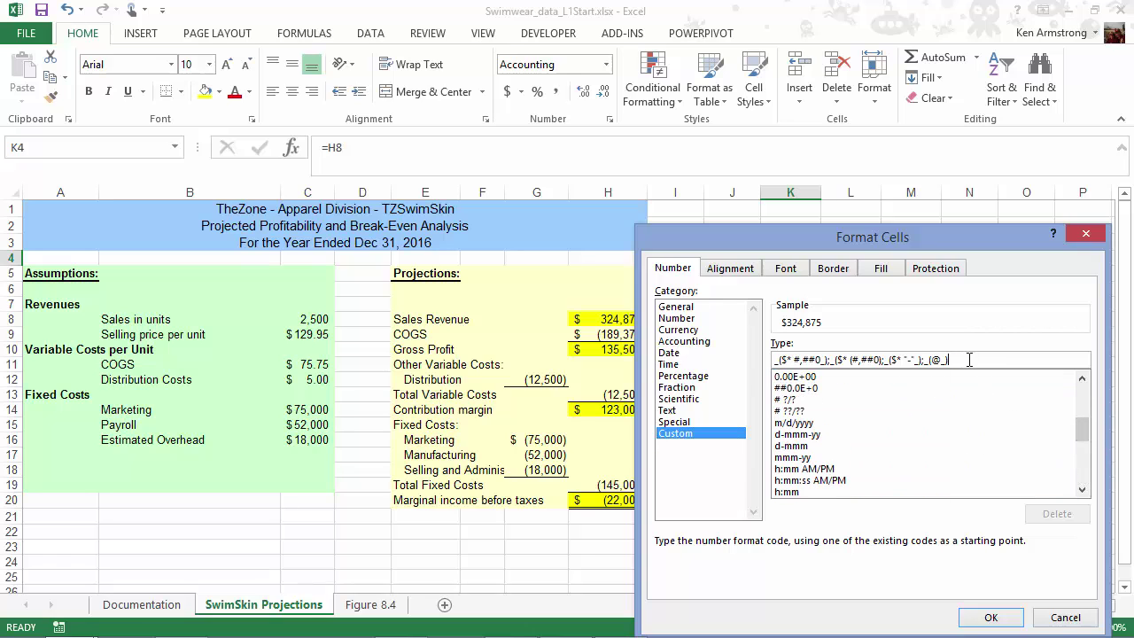
pyautogui.moveTo(969, 360); pyautogui.dragTo(757, 365)
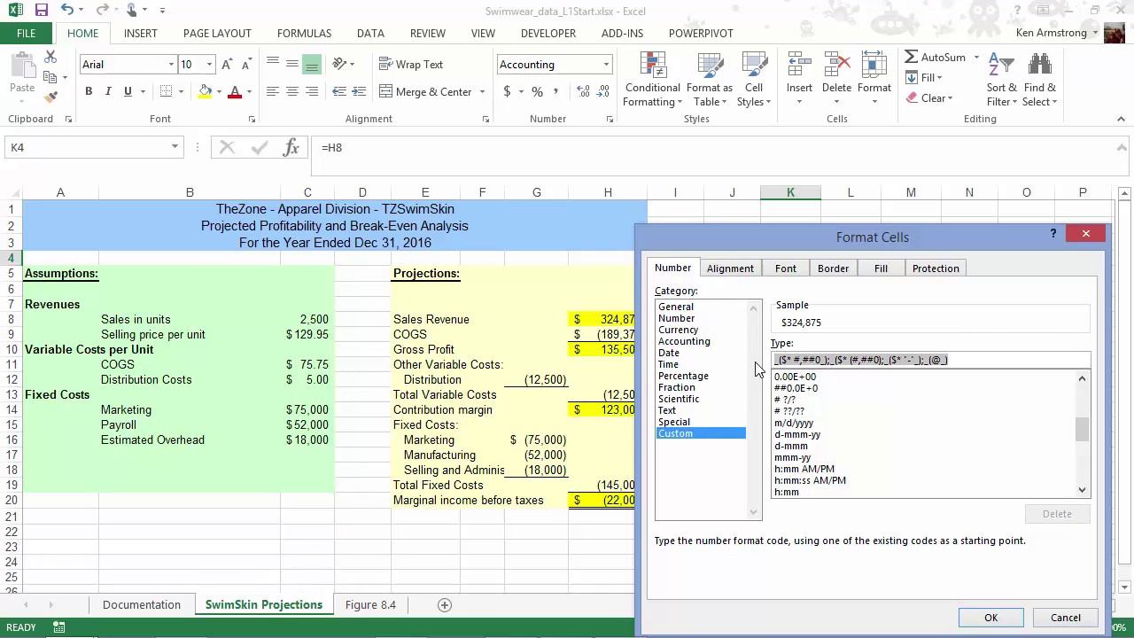
# Step: Build the custom code from repeated "Sales Revenue" sections separated by semicolons
pyautogui.write('"')
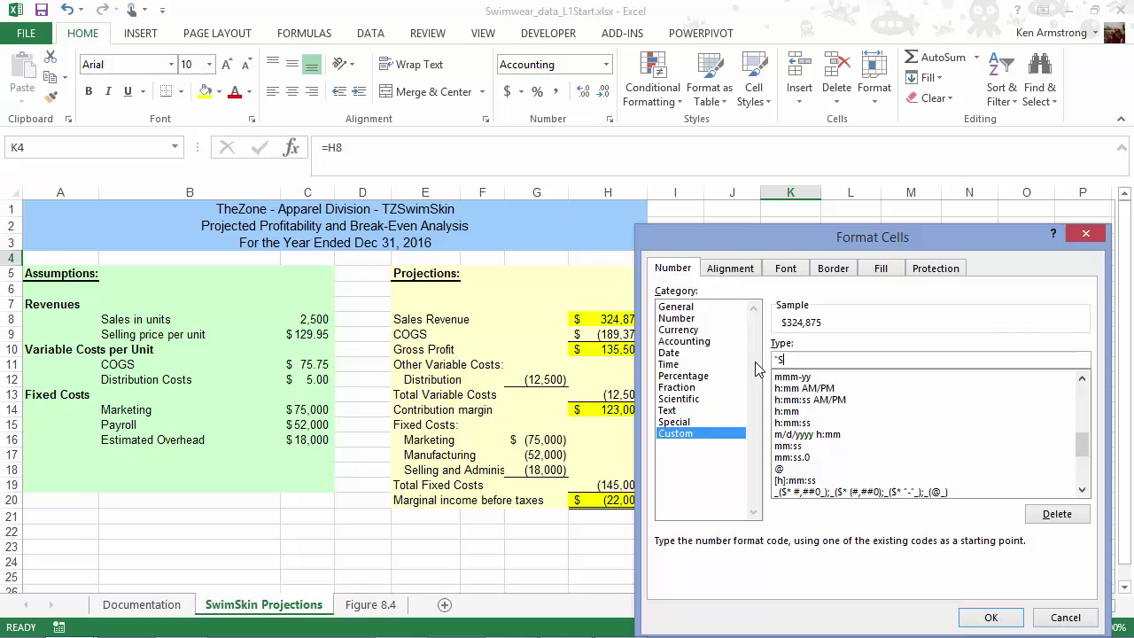
pyautogui.write('Sales R')
pyautogui.write('evenue')
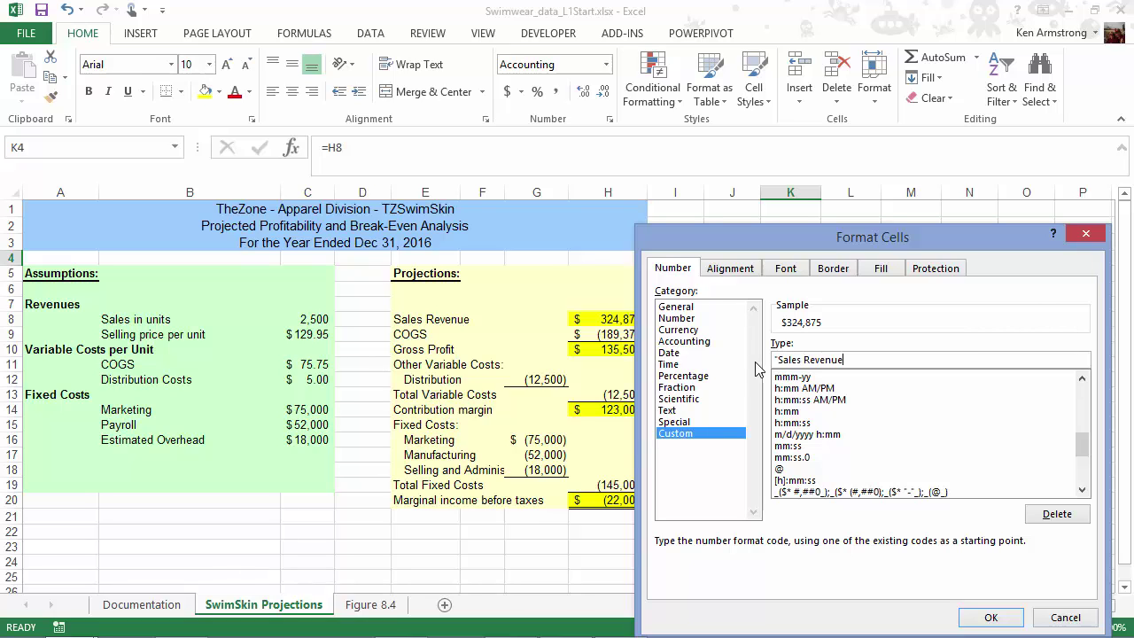
pyautogui.write('"')
pyautogui.write(';')
pyautogui.hotkey('ctrl', 'shift', 'Left')
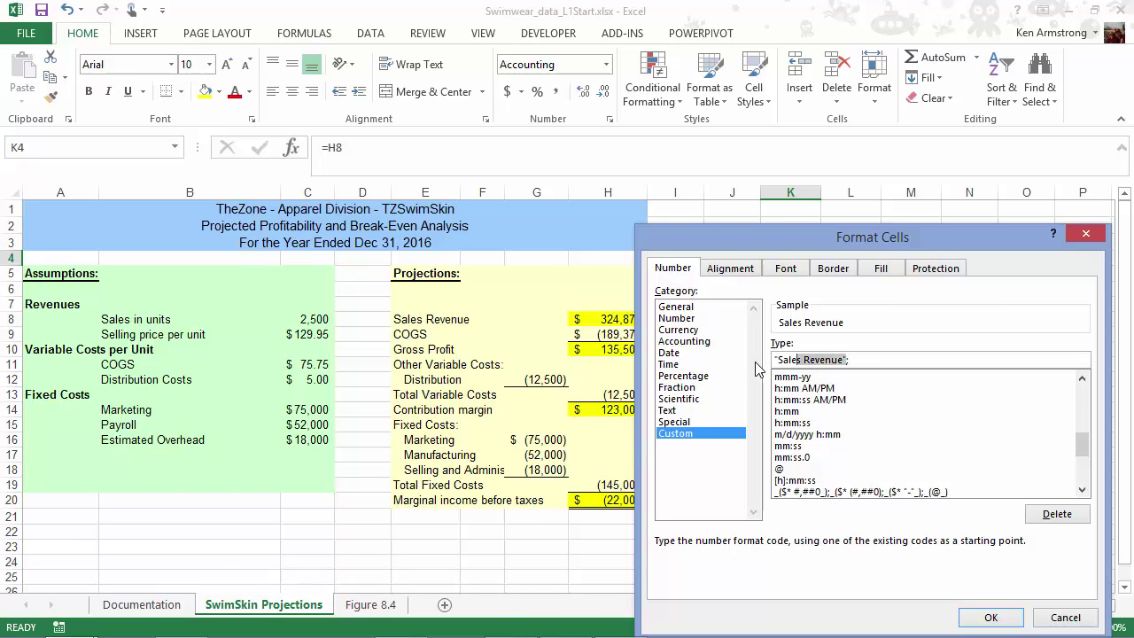
pyautogui.hotkey('ctrl', 'shift', 'Left')
pyautogui.hotkey('shift', 'Left')
pyautogui.hotkey('ctrl', 'c')
pyautogui.click(875, 362)
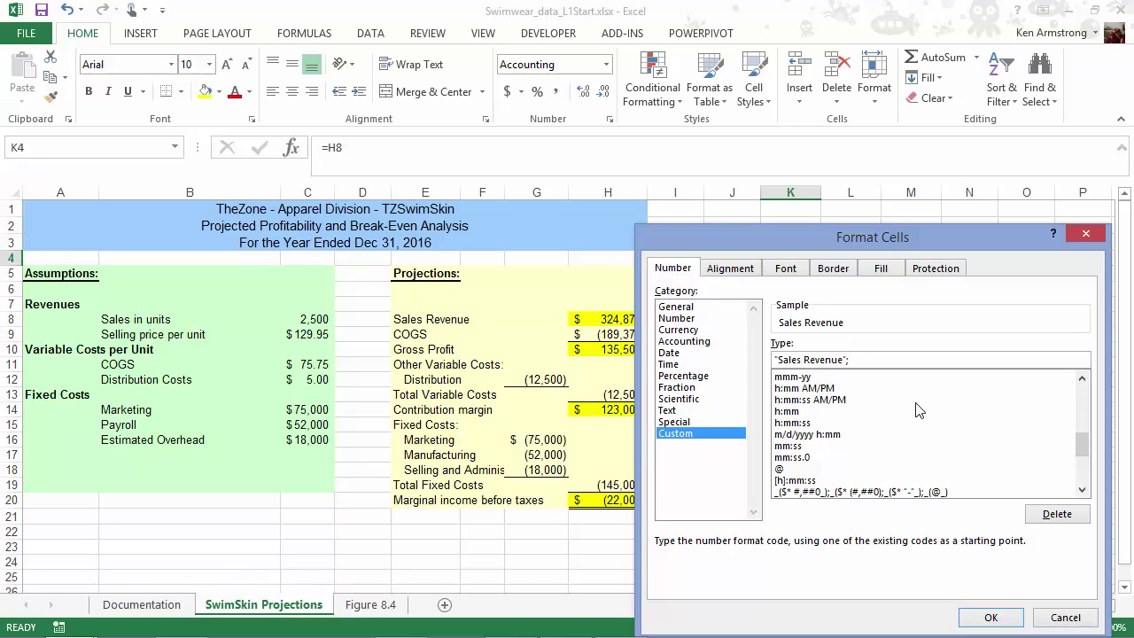
pyautogui.hotkey('ctrl', 'v')
pyautogui.hotkey('ctrl', 'v')
pyautogui.click(994, 618)
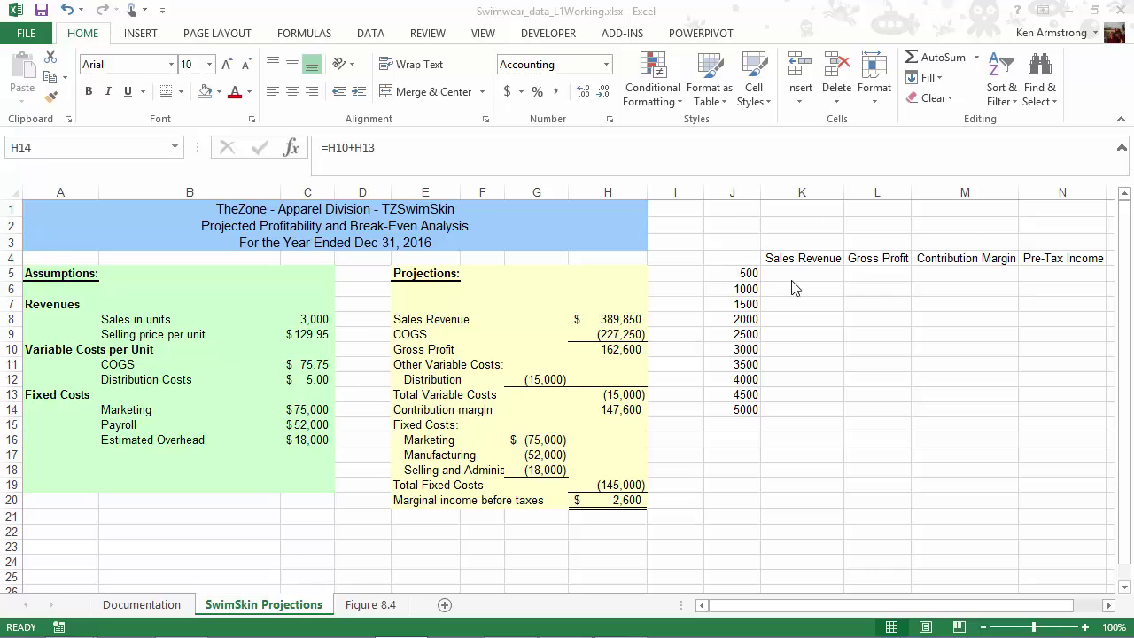
pyautogui.click(805, 257)
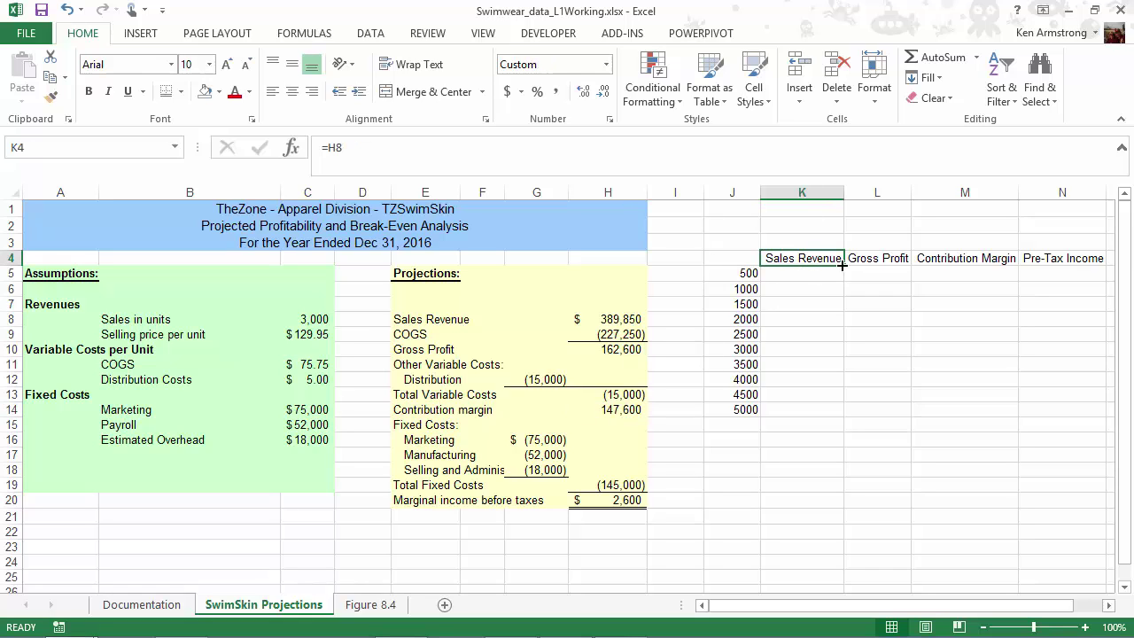
pyautogui.moveTo(823, 258); pyautogui.dragTo(1063, 258)
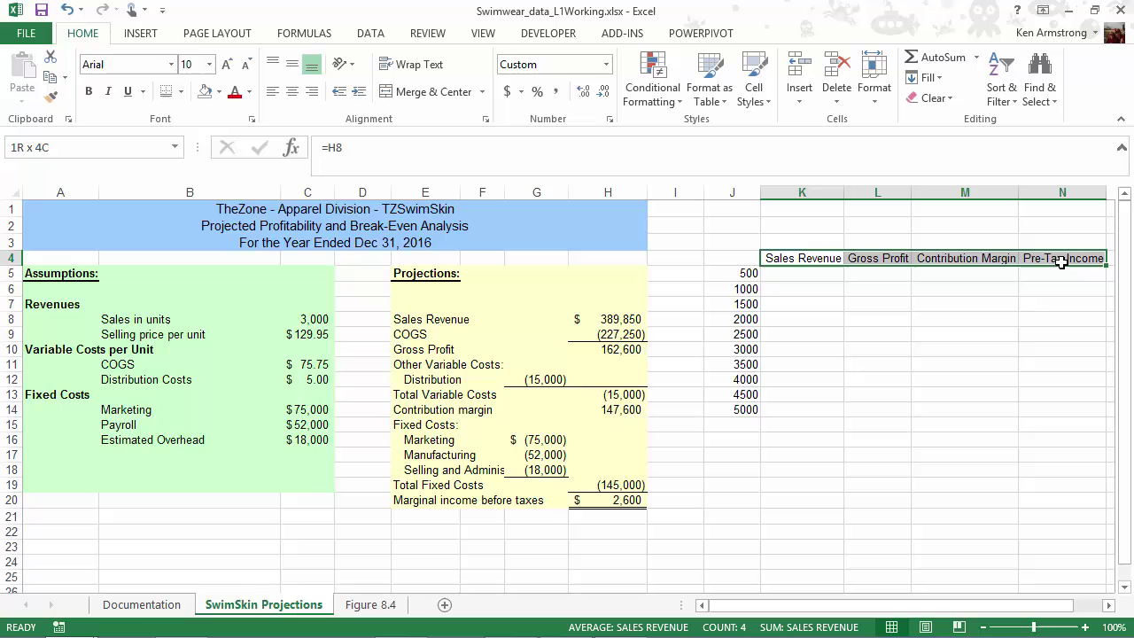
pyautogui.hotkey('ctrl', 'c')
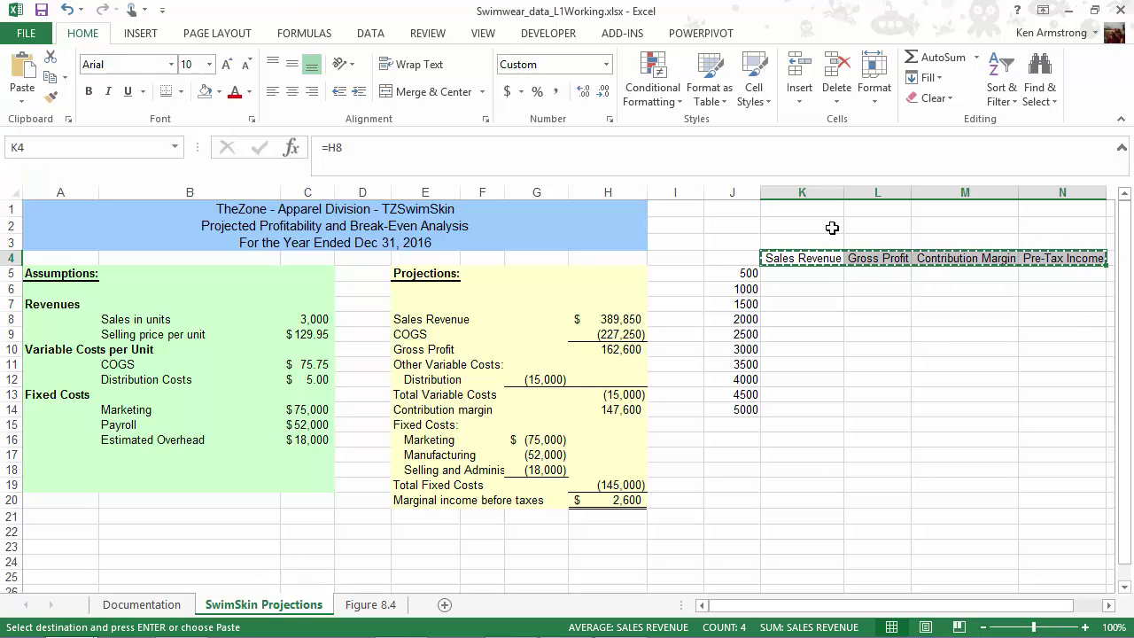
pyautogui.click(805, 225)
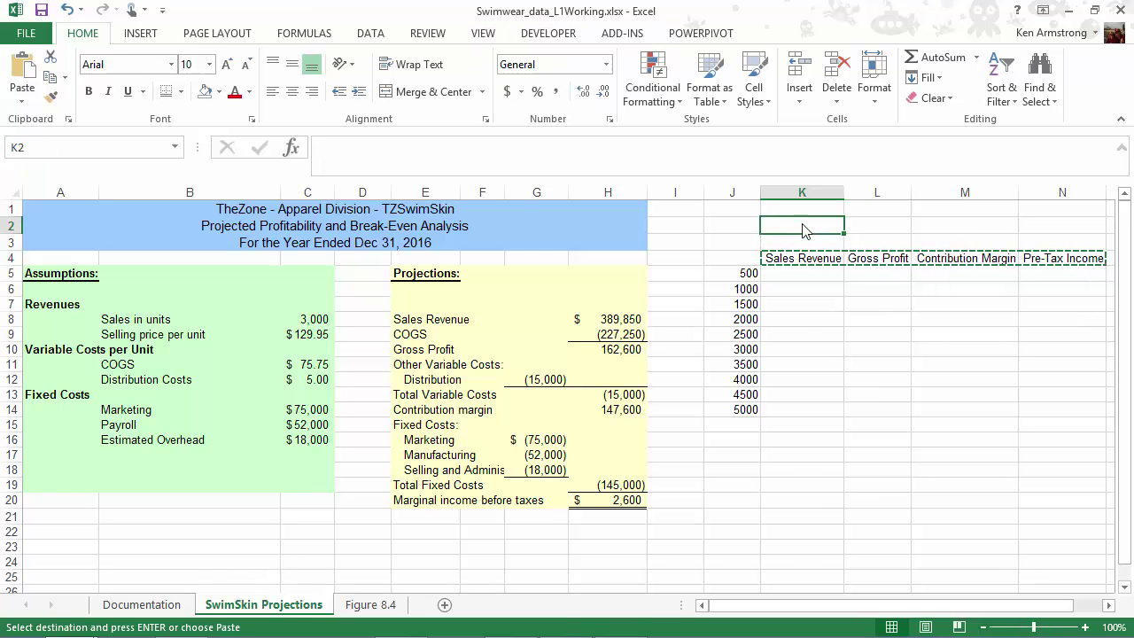
pyautogui.hotkey('ctrl', 'alt', 'v')
pyautogui.click(588, 277)
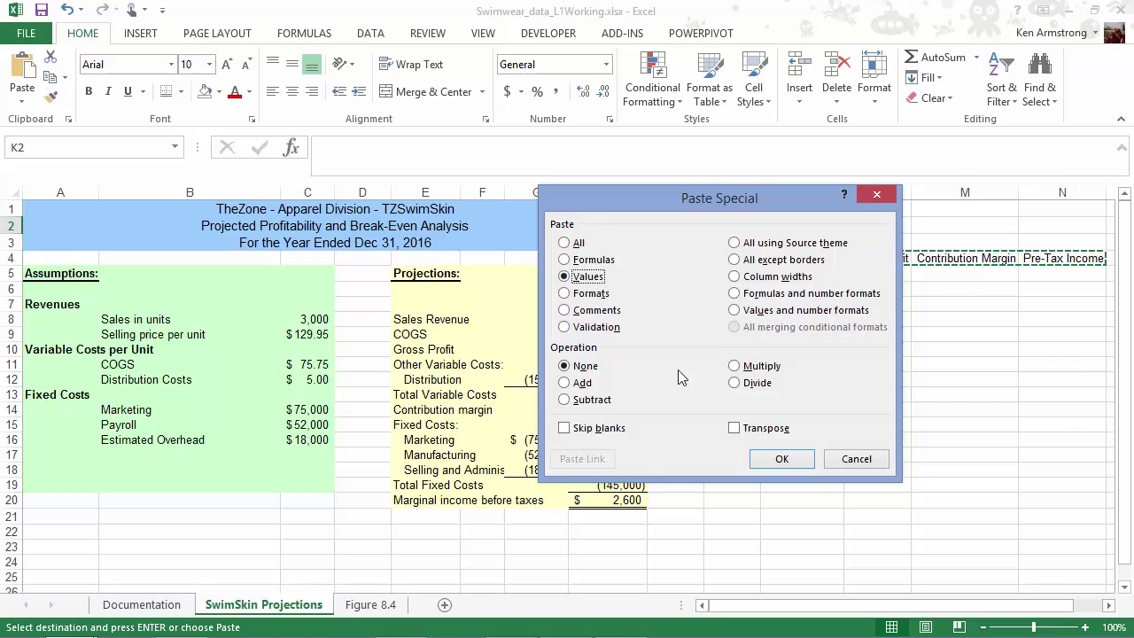
pyautogui.click(799, 459)
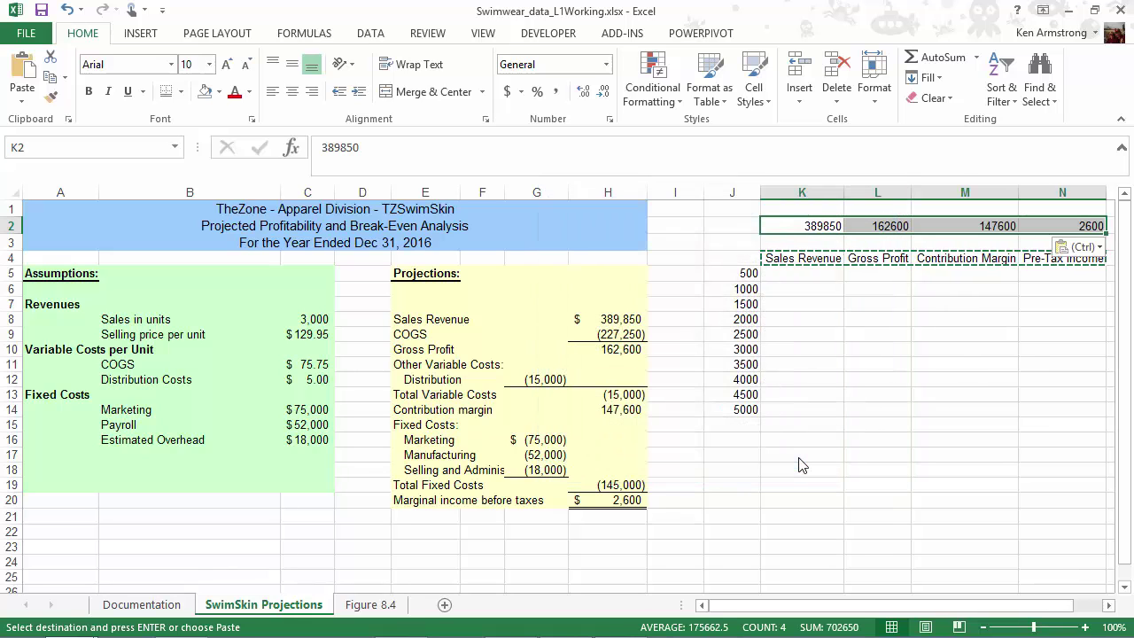
pyautogui.moveTo(823, 260); pyautogui.dragTo(1039, 259)
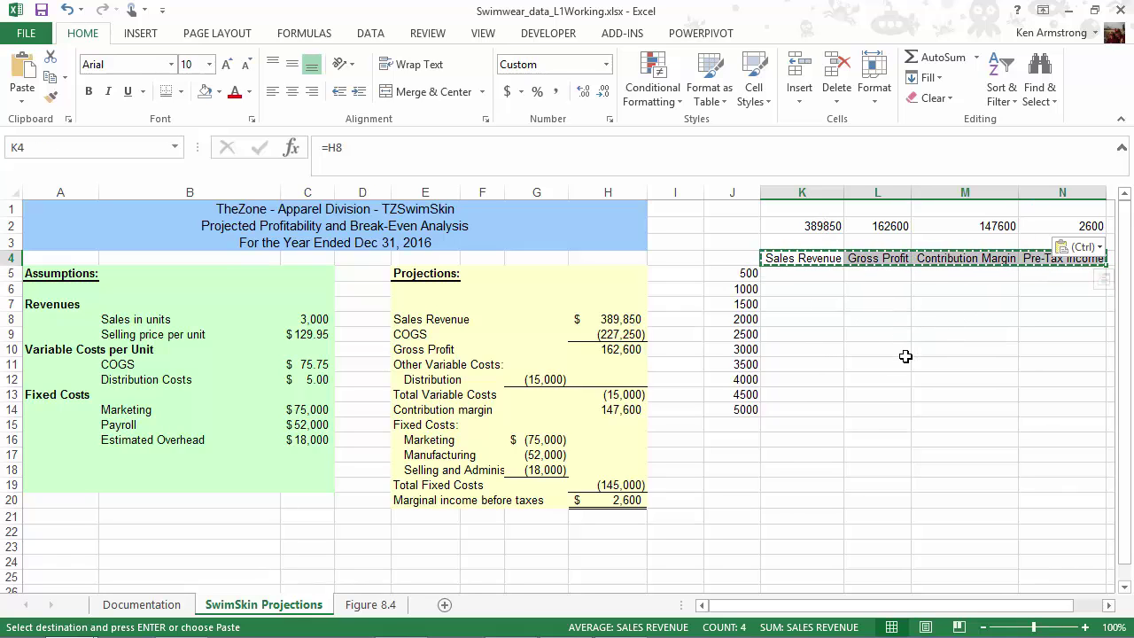
pyautogui.hotkey('ctrl', 'z')
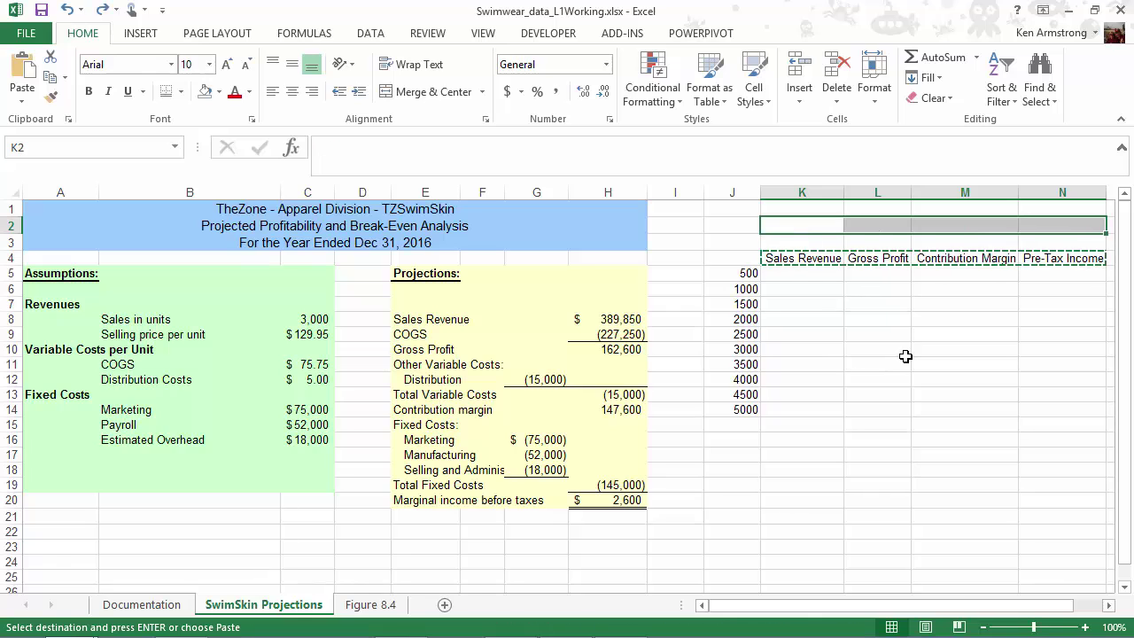
pyautogui.click(882, 335)
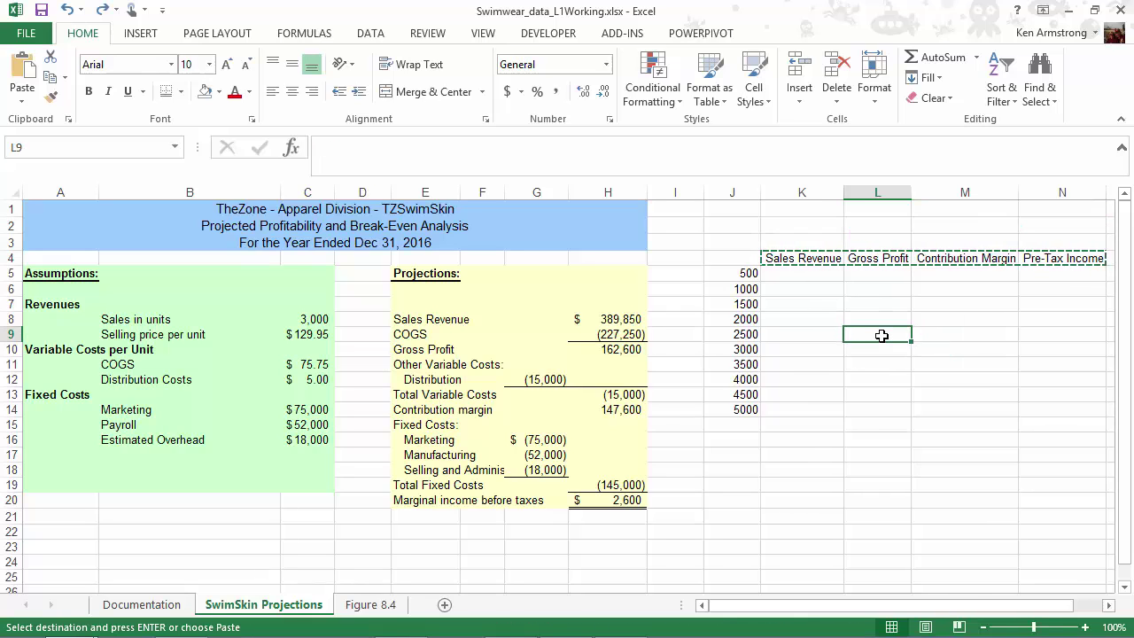
pyautogui.press('Escape')
pyautogui.click(798, 262)
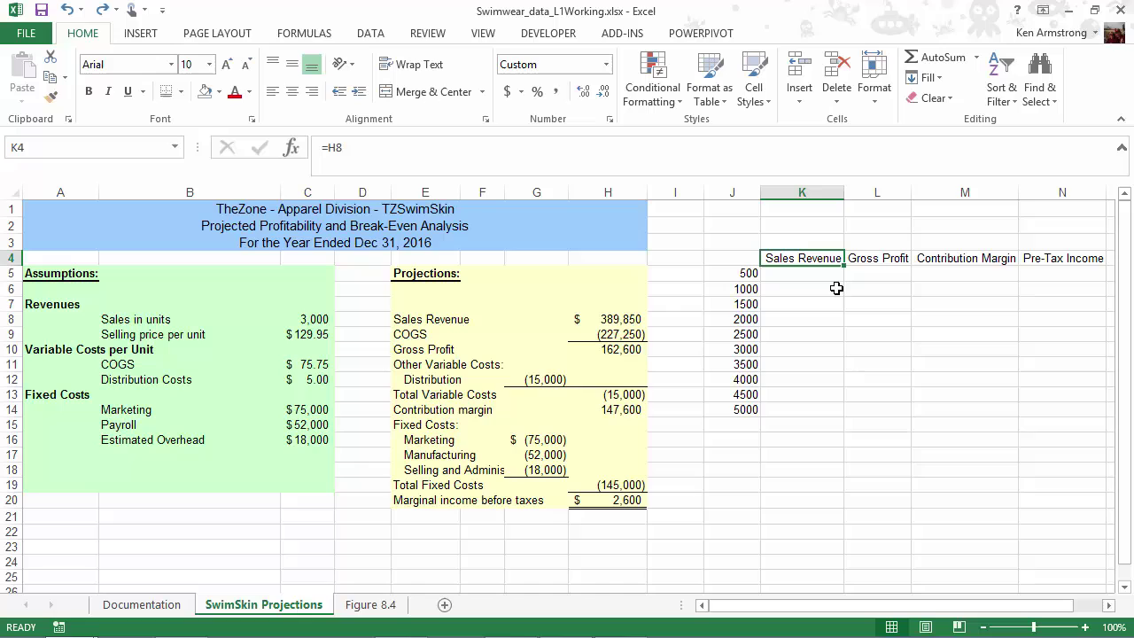
pyautogui.press('Down')
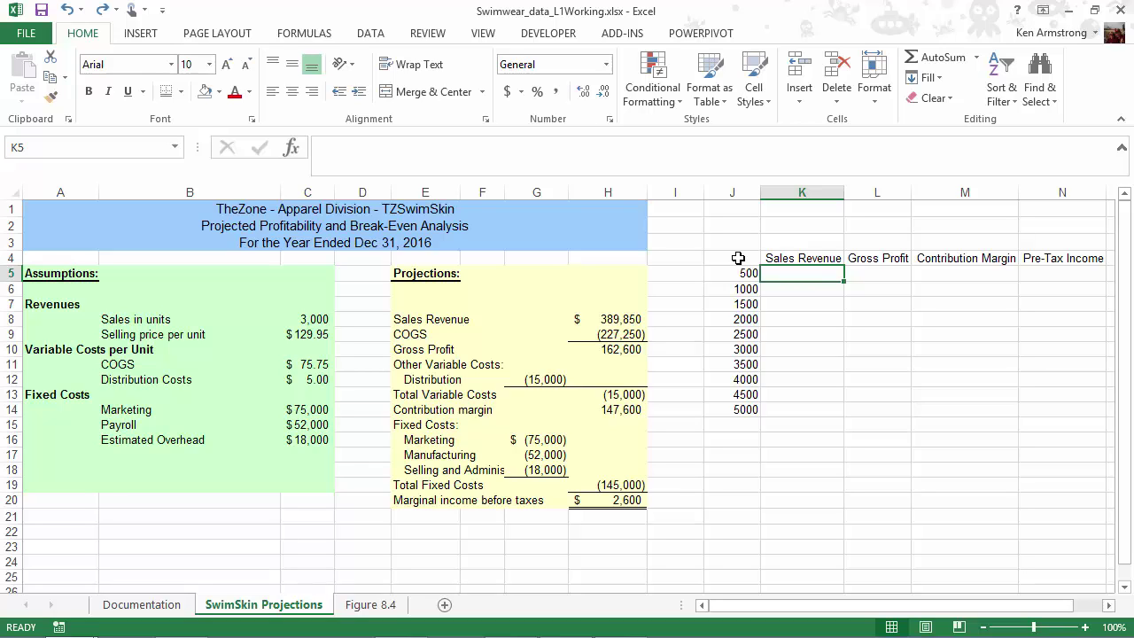
pyautogui.click(738, 258)
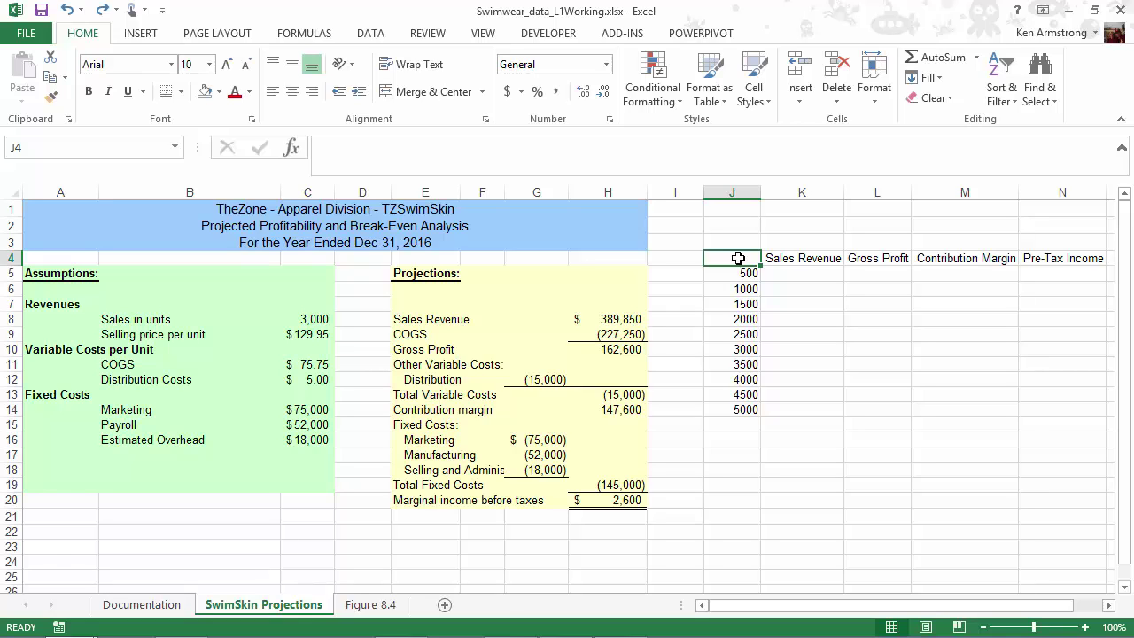
# Step: Build a data table on J4:N14 using Sales in units (C8) as the column input cell
pyautogui.moveTo(738, 258); pyautogui.dragTo(1057, 412)
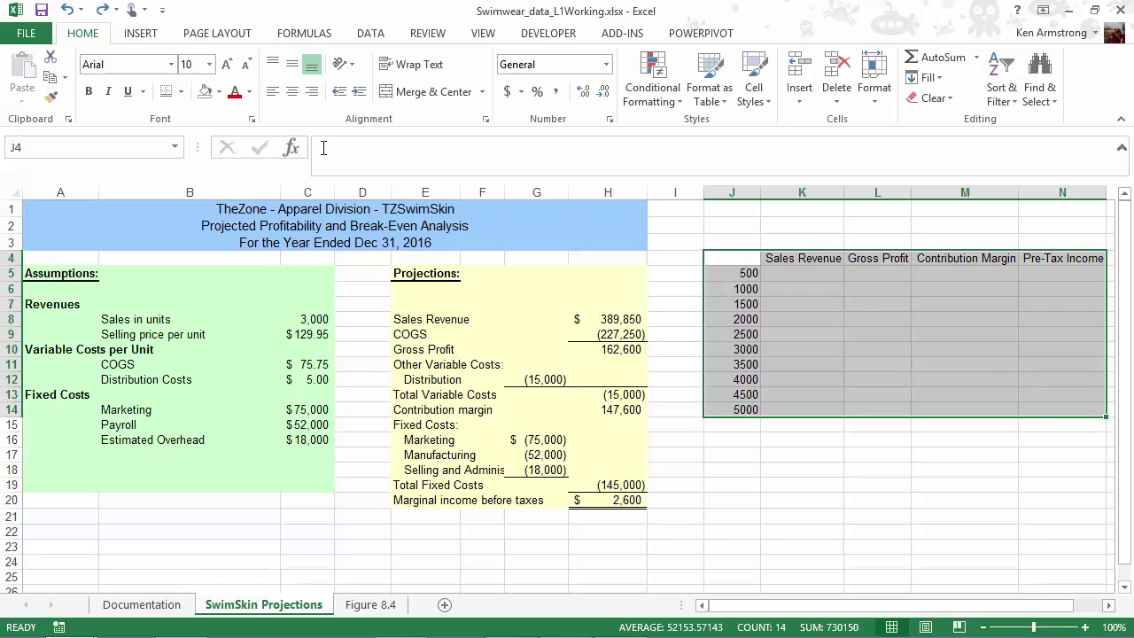
pyautogui.click(376, 34)
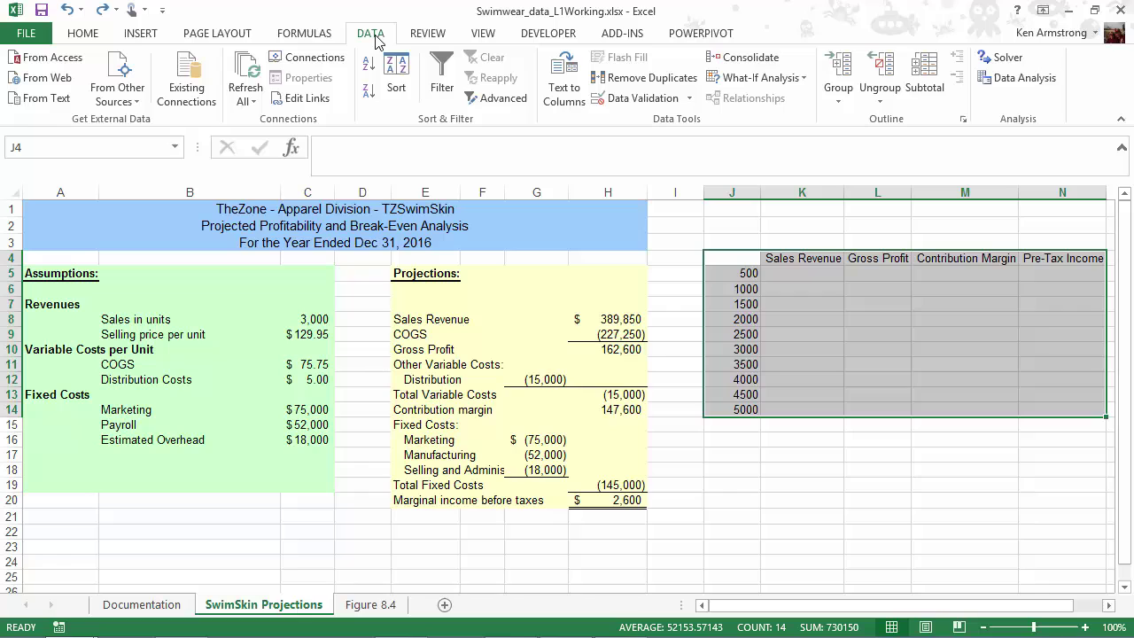
pyautogui.click(806, 78)
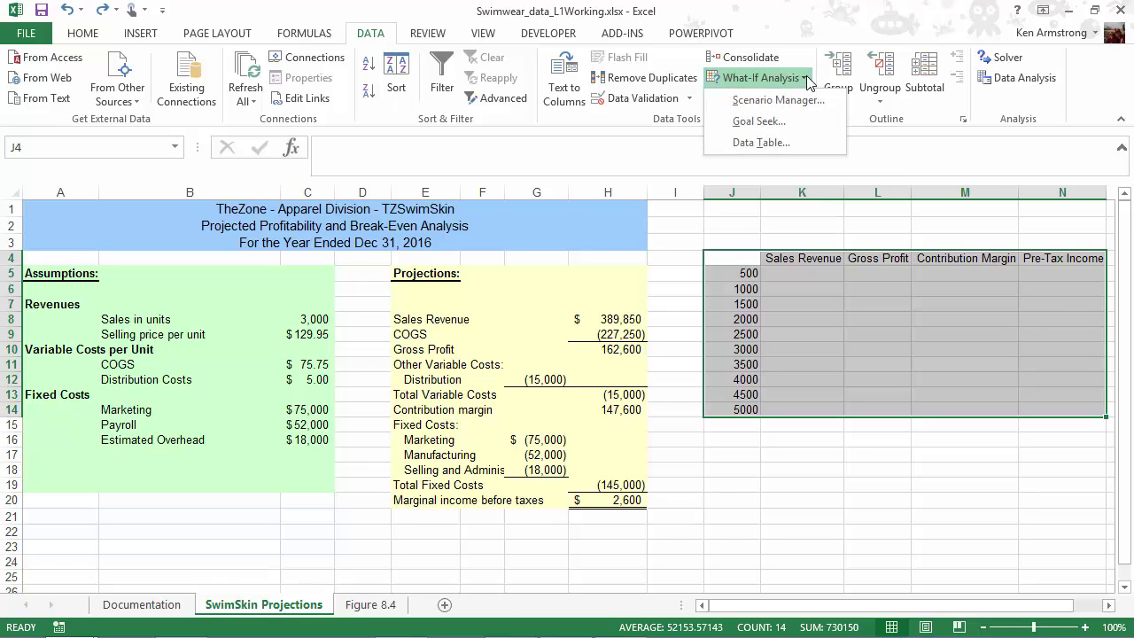
pyautogui.click(807, 142)
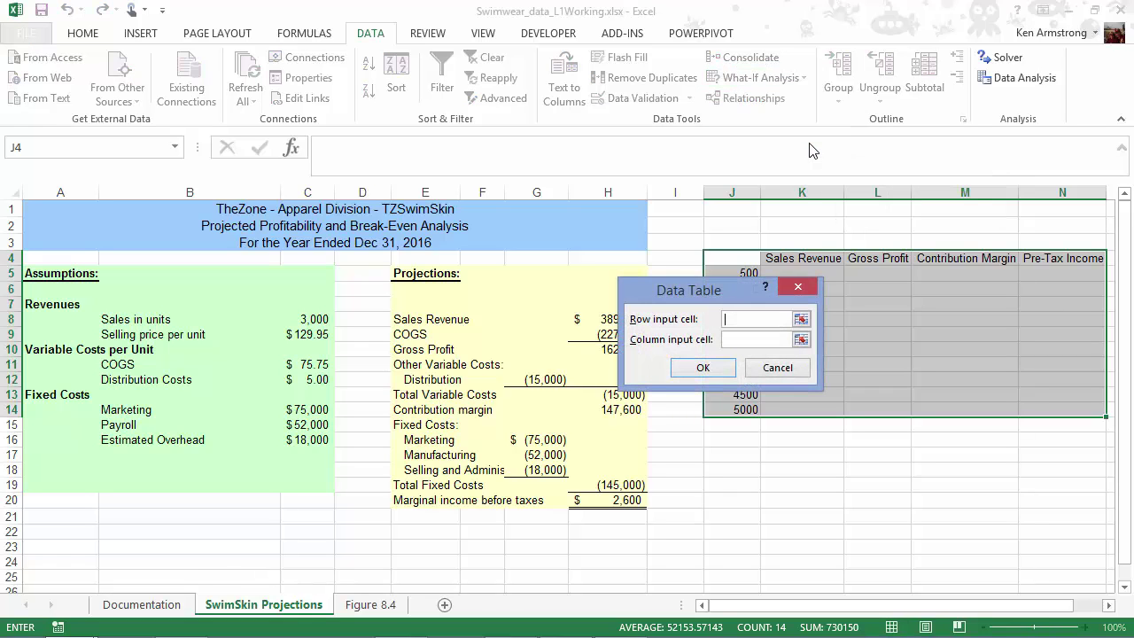
pyautogui.moveTo(712, 295); pyautogui.dragTo(771, 450)
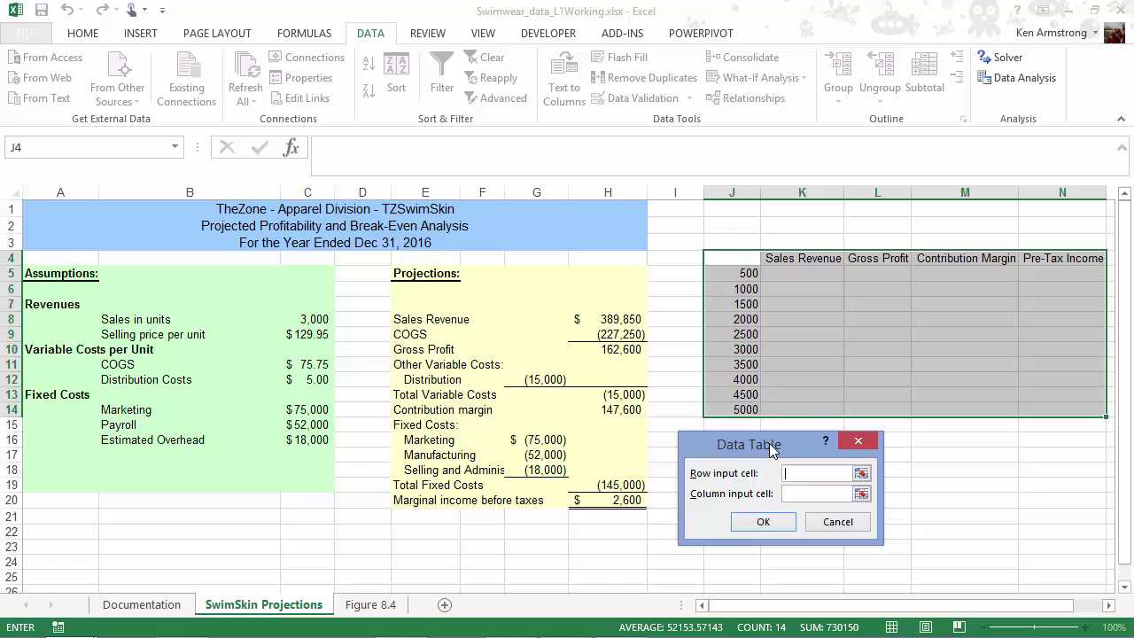
pyautogui.click(808, 494)
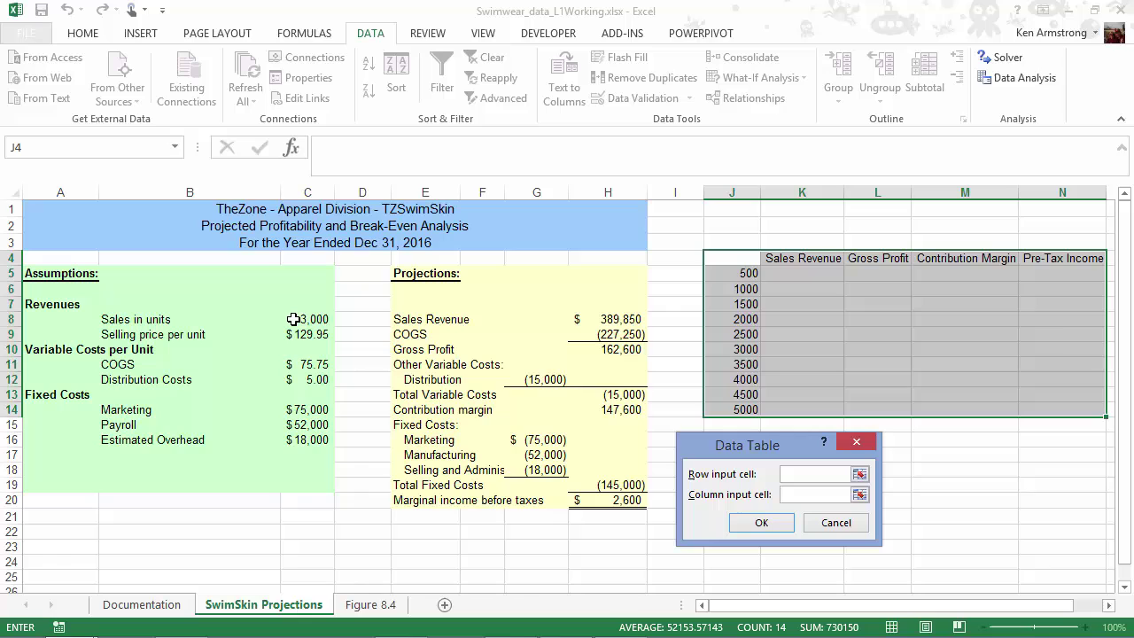
pyautogui.click(323, 319)
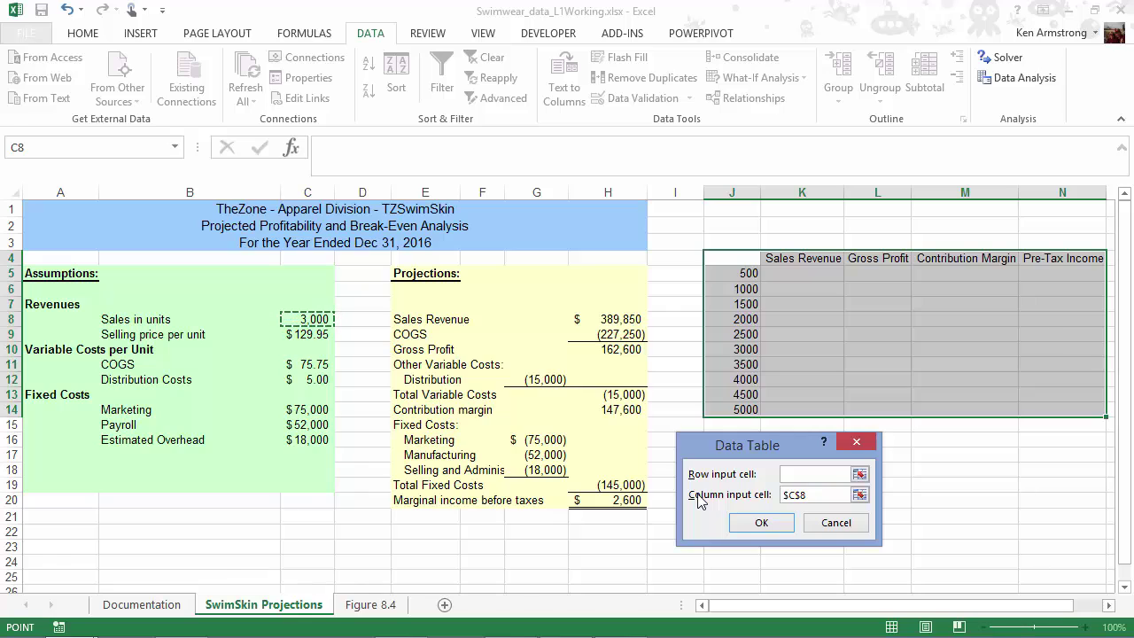
pyautogui.click(767, 524)
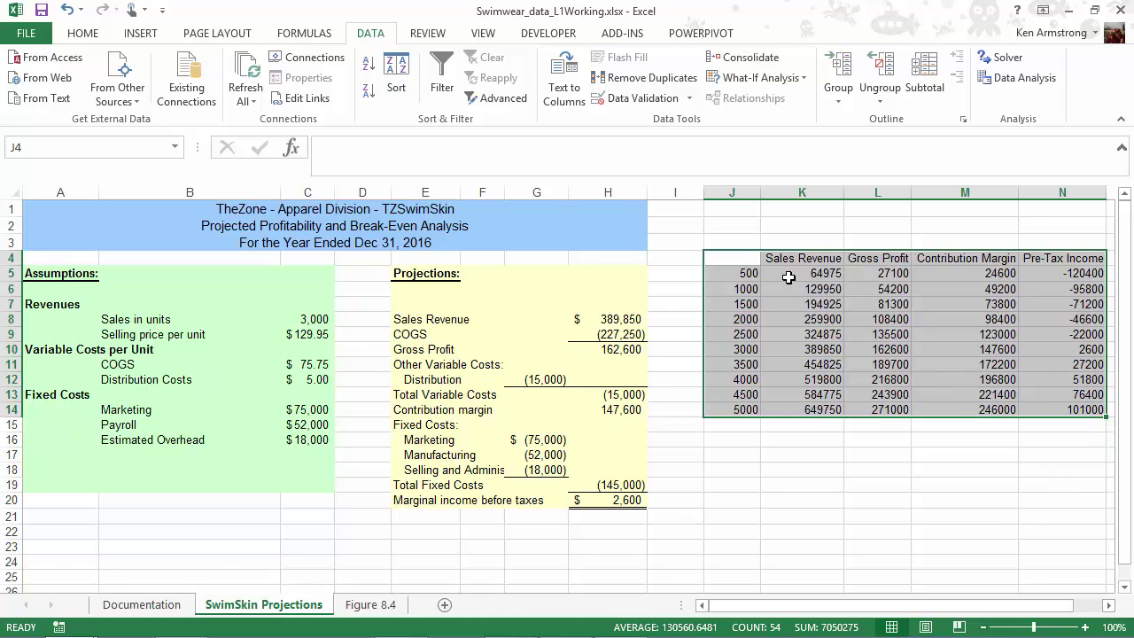
# Step: Give unit counts J5:J14 Comma Style with thousands separators and fewer decimals
pyautogui.moveTo(784, 275); pyautogui.dragTo(1064, 407)
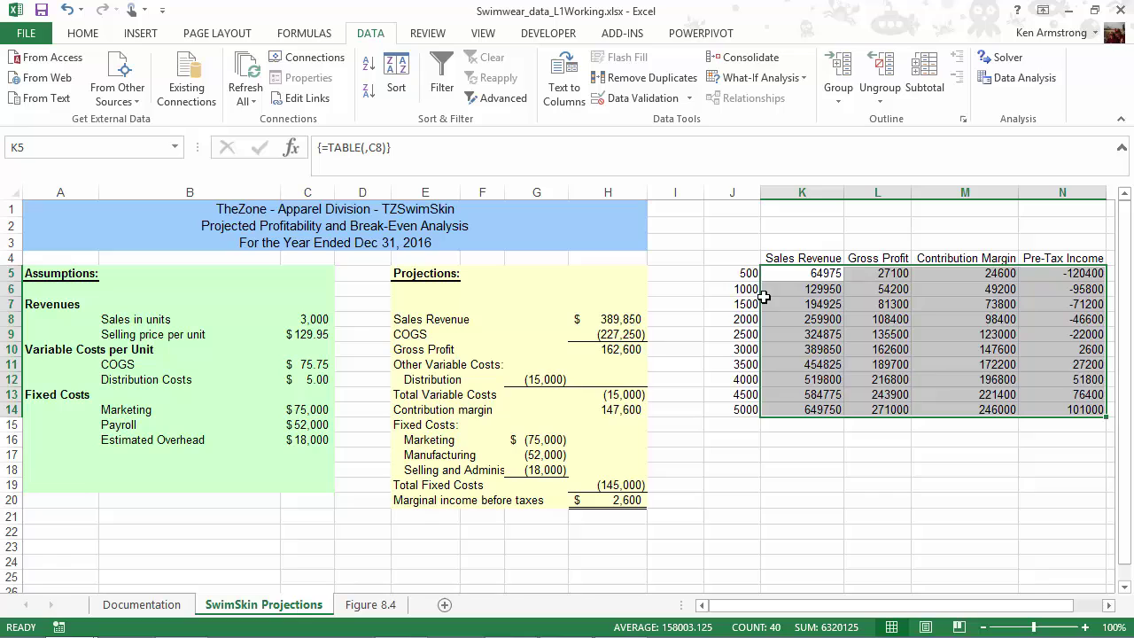
pyautogui.moveTo(740, 274); pyautogui.dragTo(743, 407)
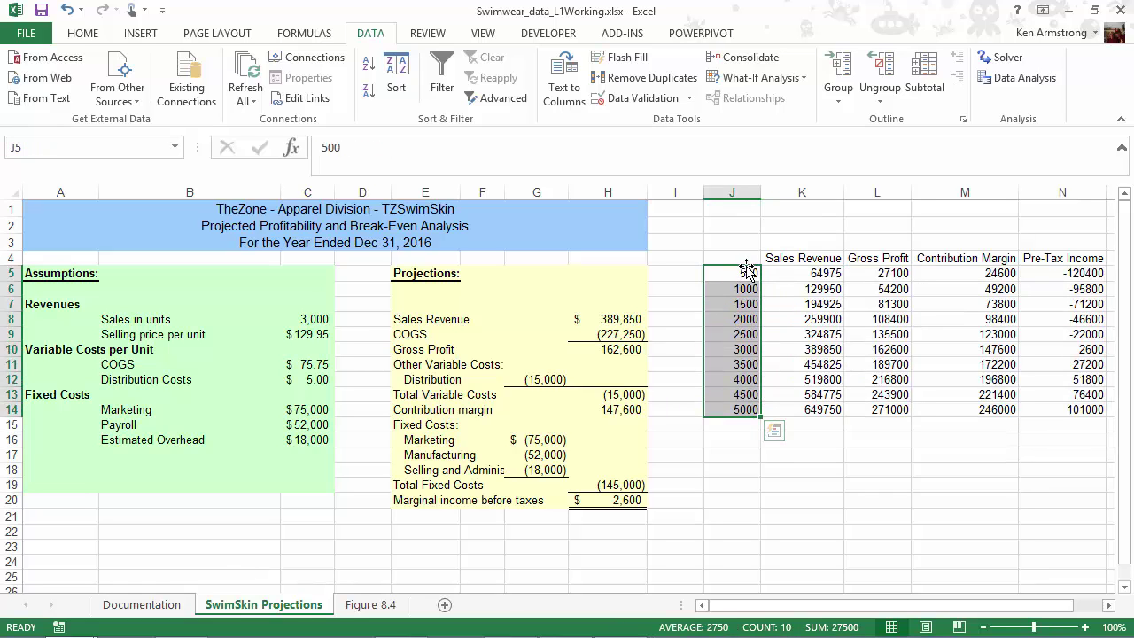
pyautogui.click(82, 34)
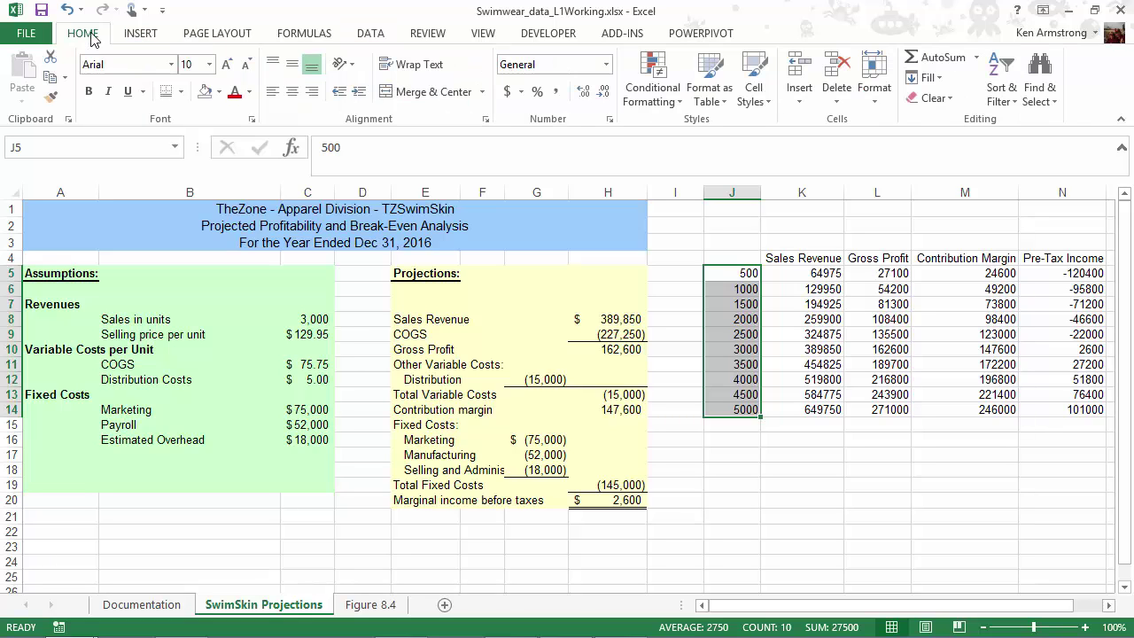
pyautogui.click(556, 91)
pyautogui.click(603, 96)
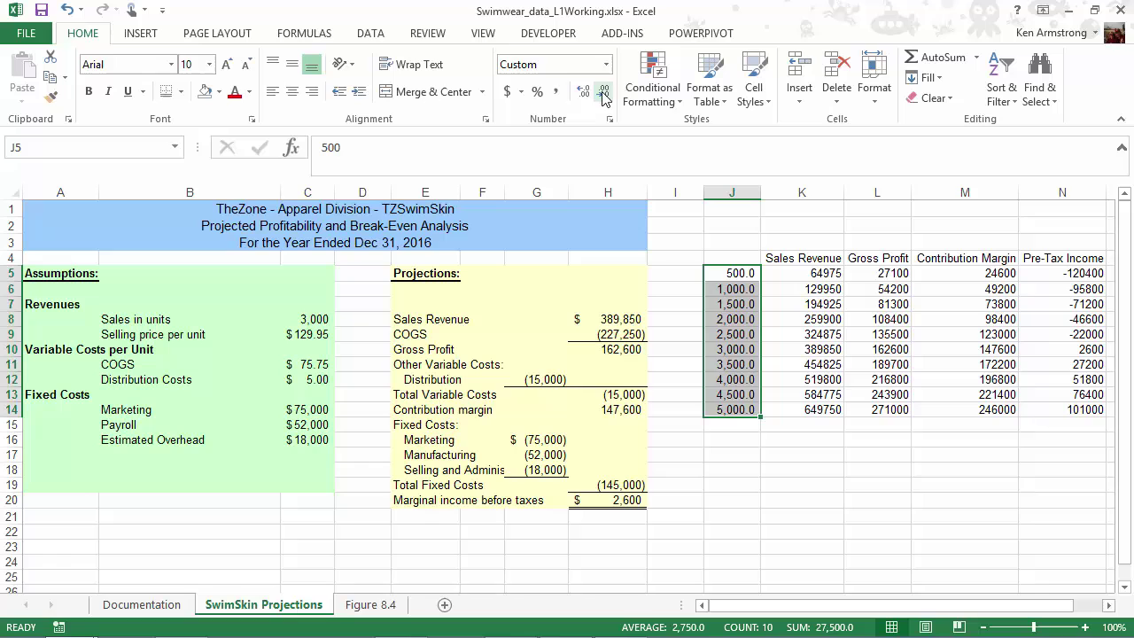
# Step: Format results K5:N14 as whole-dollar Accounting amounts
pyautogui.moveTo(817, 275); pyautogui.dragTo(1070, 407)
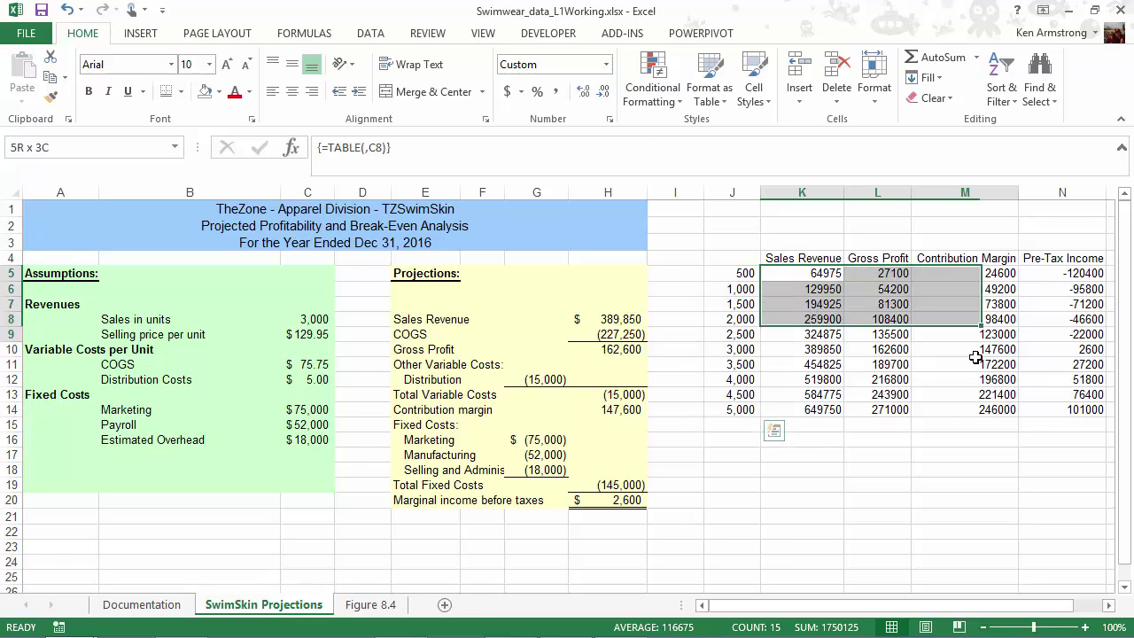
pyautogui.click(509, 92)
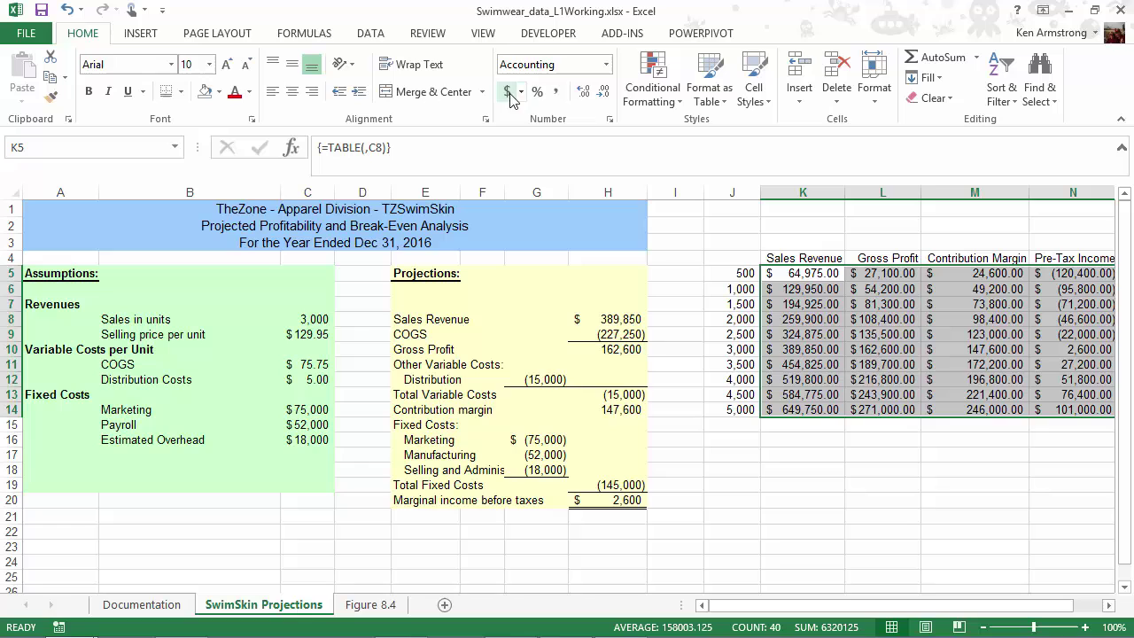
pyautogui.click(603, 92)
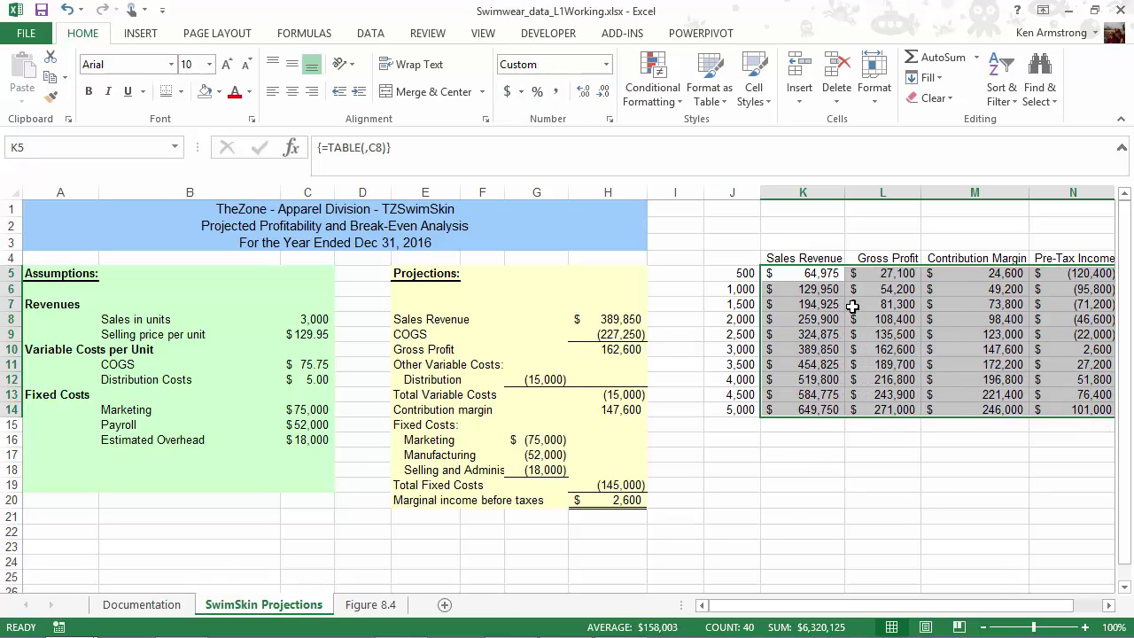
pyautogui.click(735, 256)
# Step: Label J4 'Units Sold', bold header row J4:N4, and autofit columns K, M and N
pyautogui.write('Un')
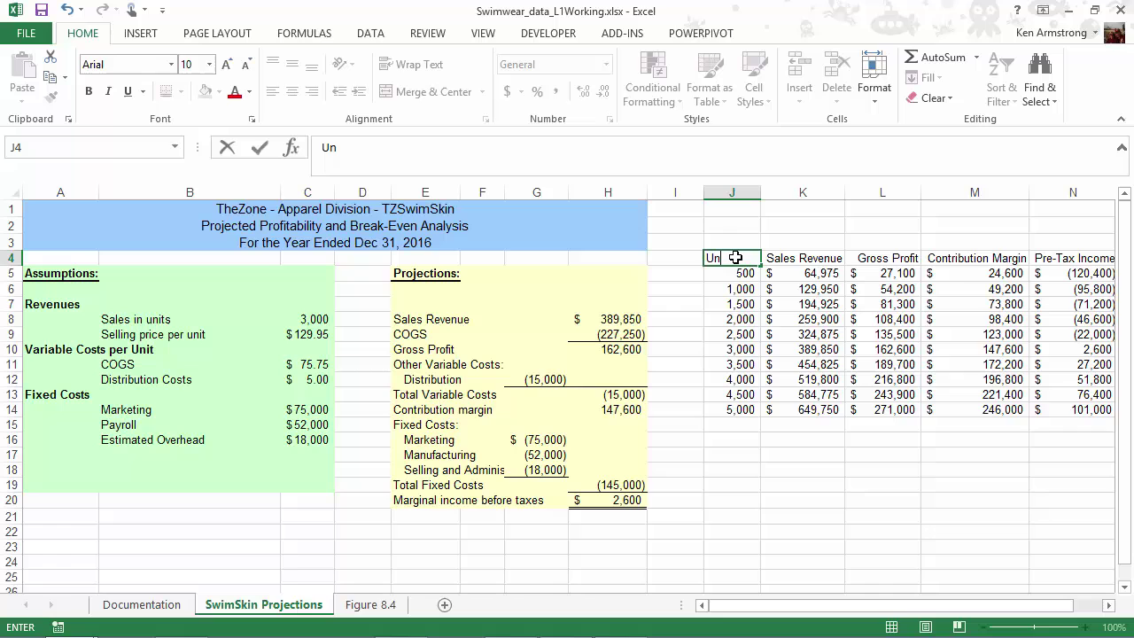
pyautogui.write('its Sold')
pyautogui.hotkey('ctrl', 'Return')
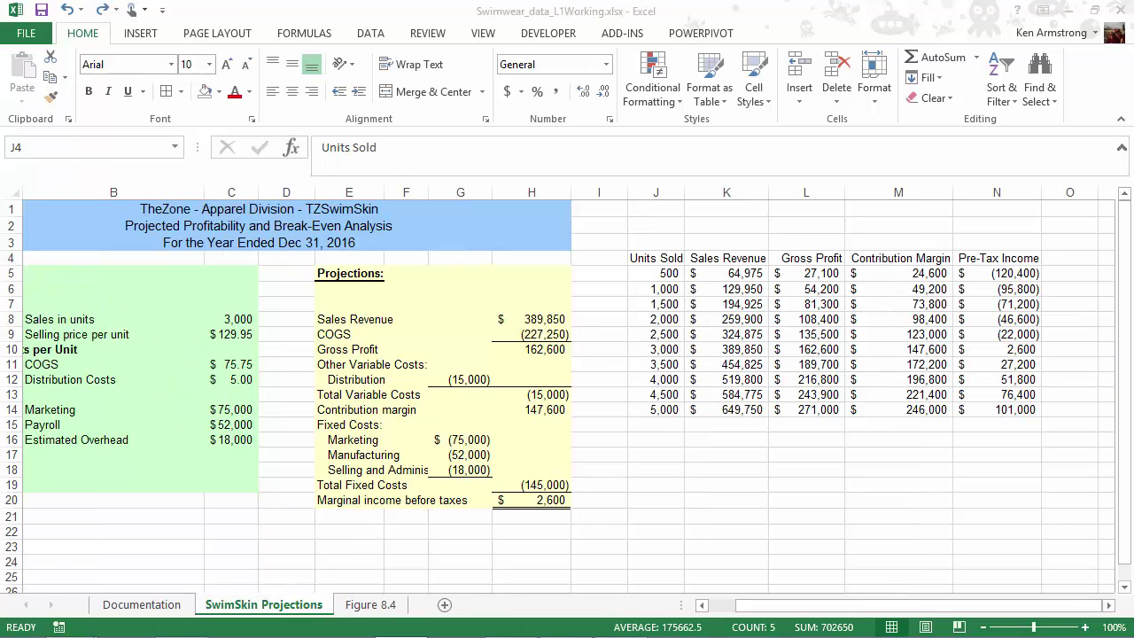
pyautogui.hotkey('ctrl', 'shift', 'Right')
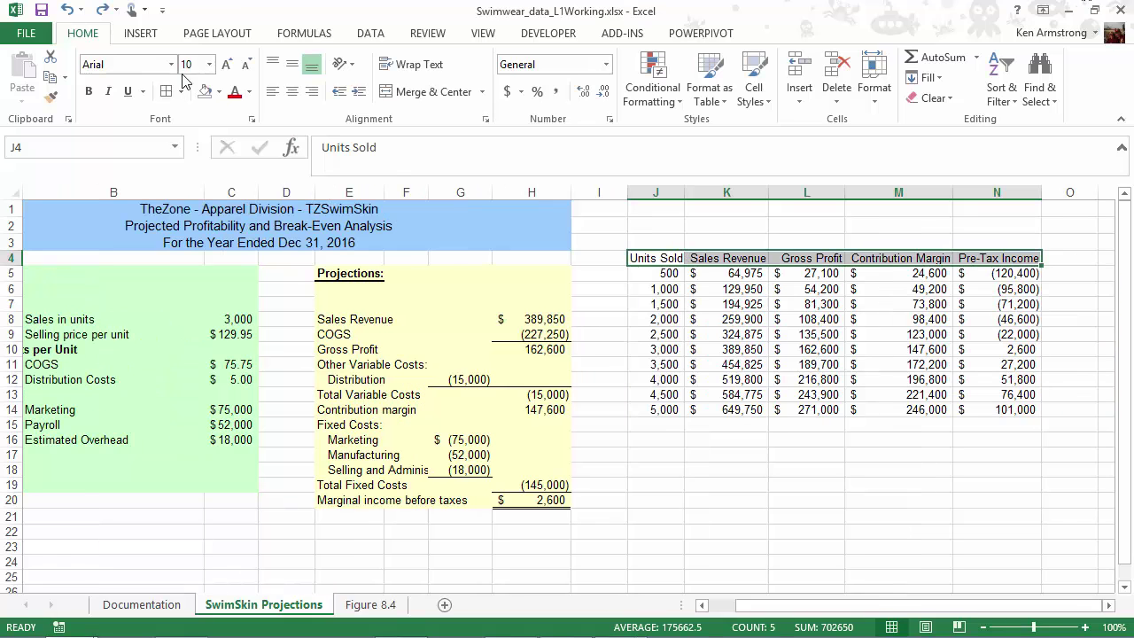
pyautogui.click(89, 91)
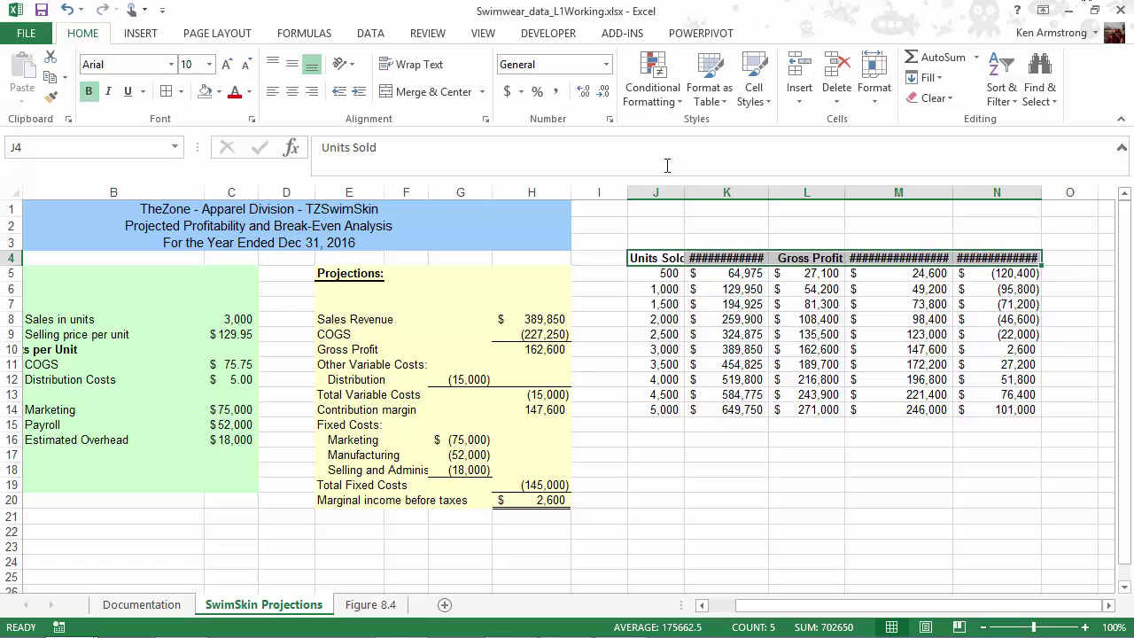
pyautogui.doubleClick(768, 192)
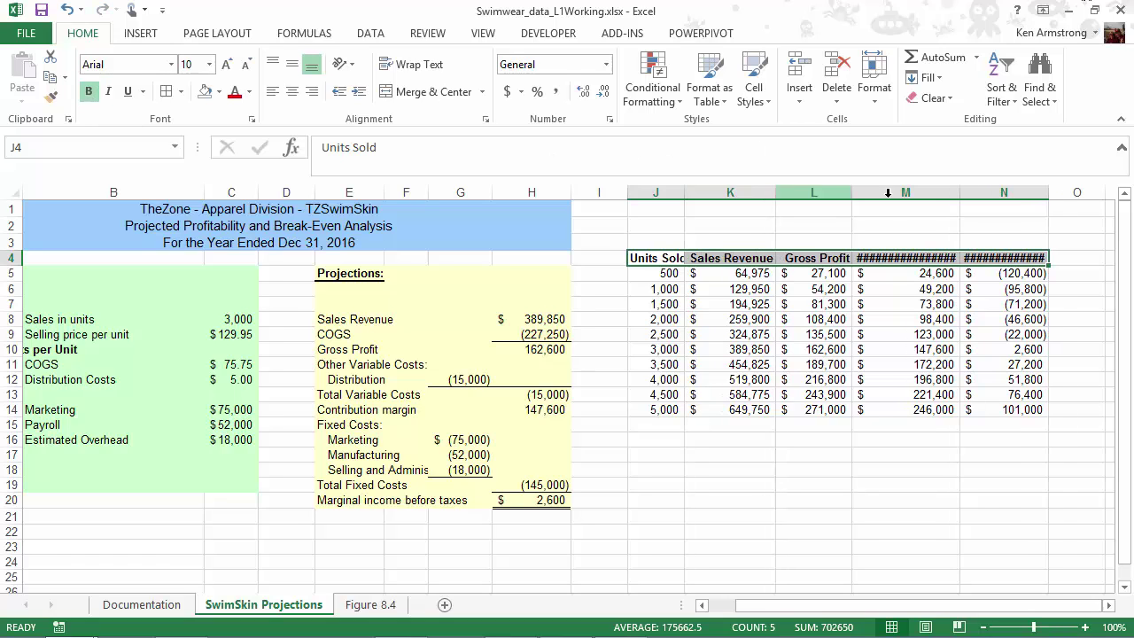
pyautogui.doubleClick(961, 191)
pyautogui.doubleClick(1060, 192)
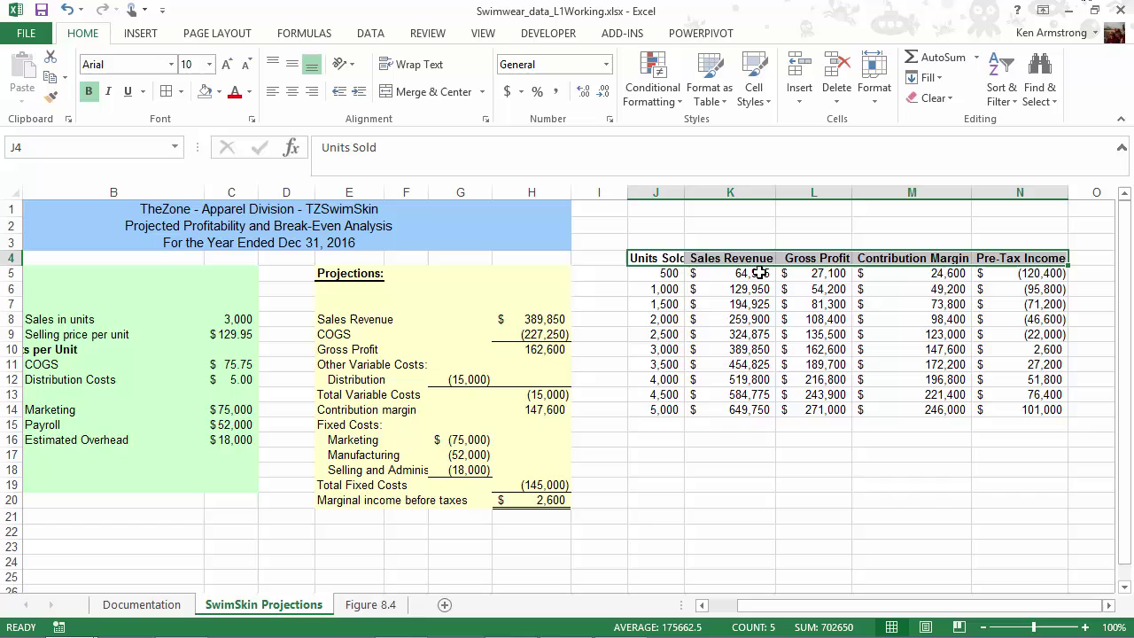
# Step: Apply All Borders to every cell of the data table J4:N14
pyautogui.moveTo(660, 260); pyautogui.dragTo(1015, 405)
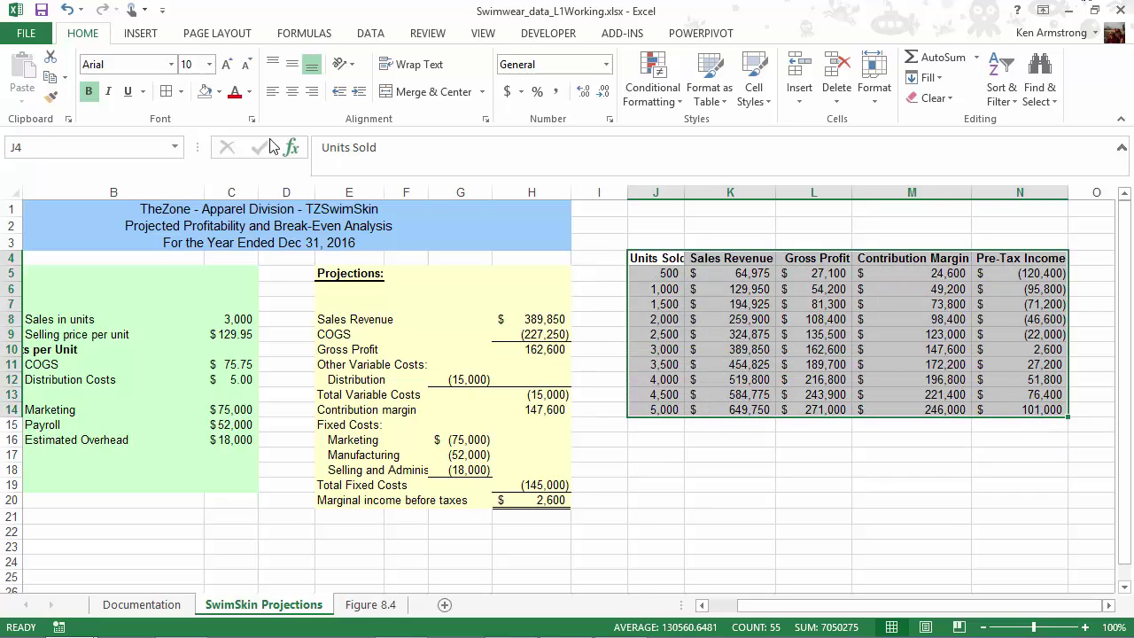
pyautogui.click(164, 93)
pyautogui.click(647, 209)
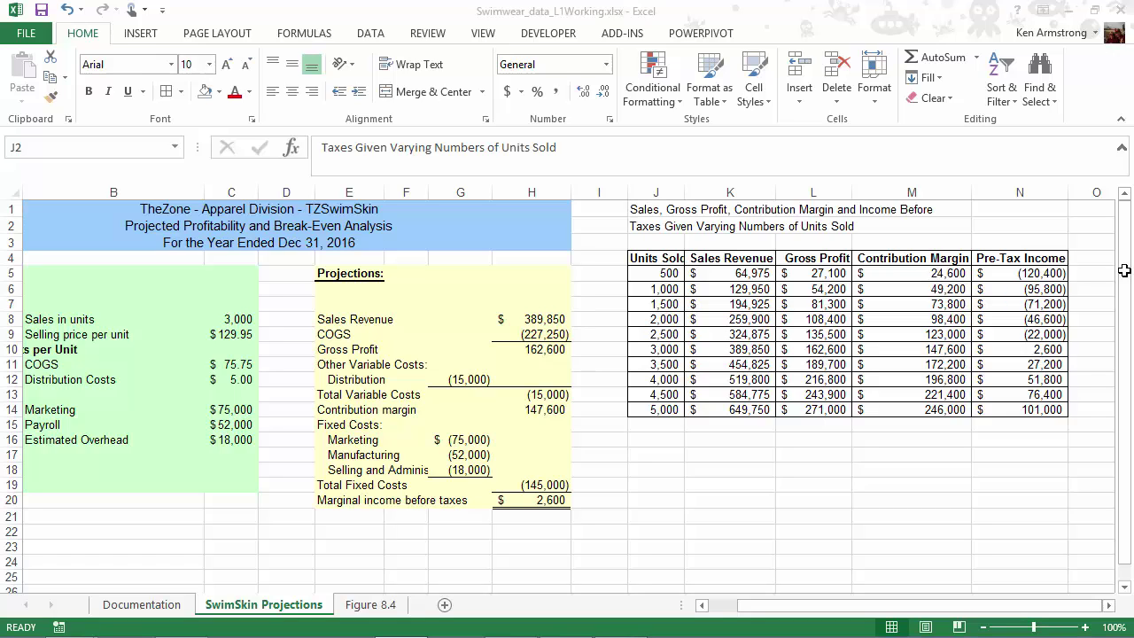
# Step: Merge, center and bold the title across J1:N1, and copy that formatting to J2:N2
pyautogui.click(646, 212)
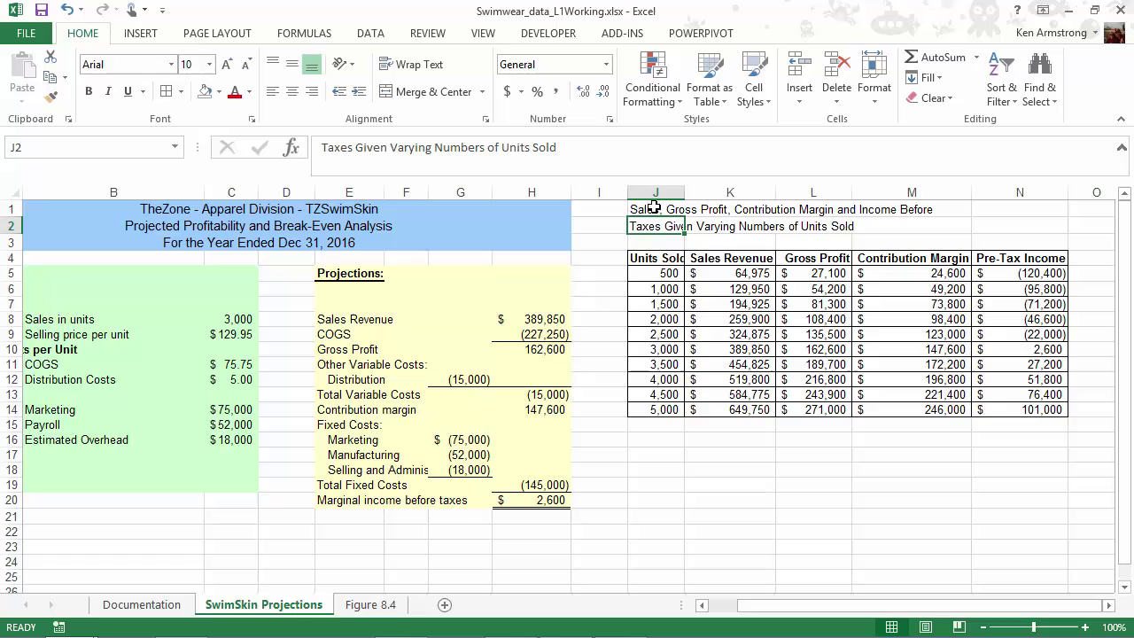
pyautogui.moveTo(655, 208)
pyautogui.mouseDown()
pyautogui.moveTo(803, 219)
pyautogui.moveTo(1018, 209)
pyautogui.mouseUp()
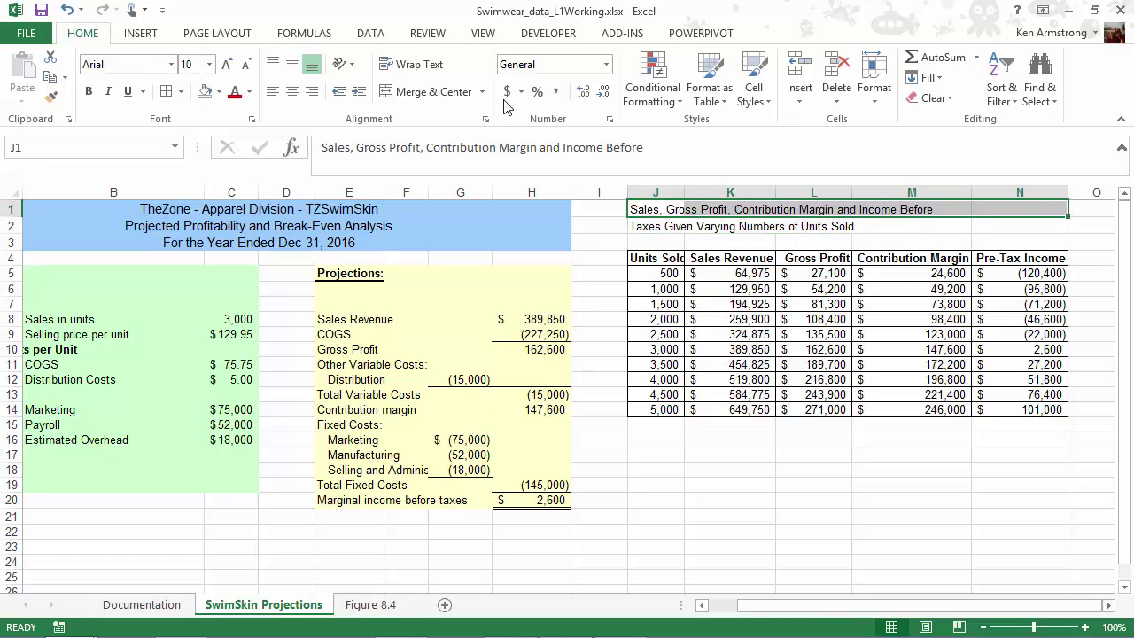
pyautogui.click(434, 91)
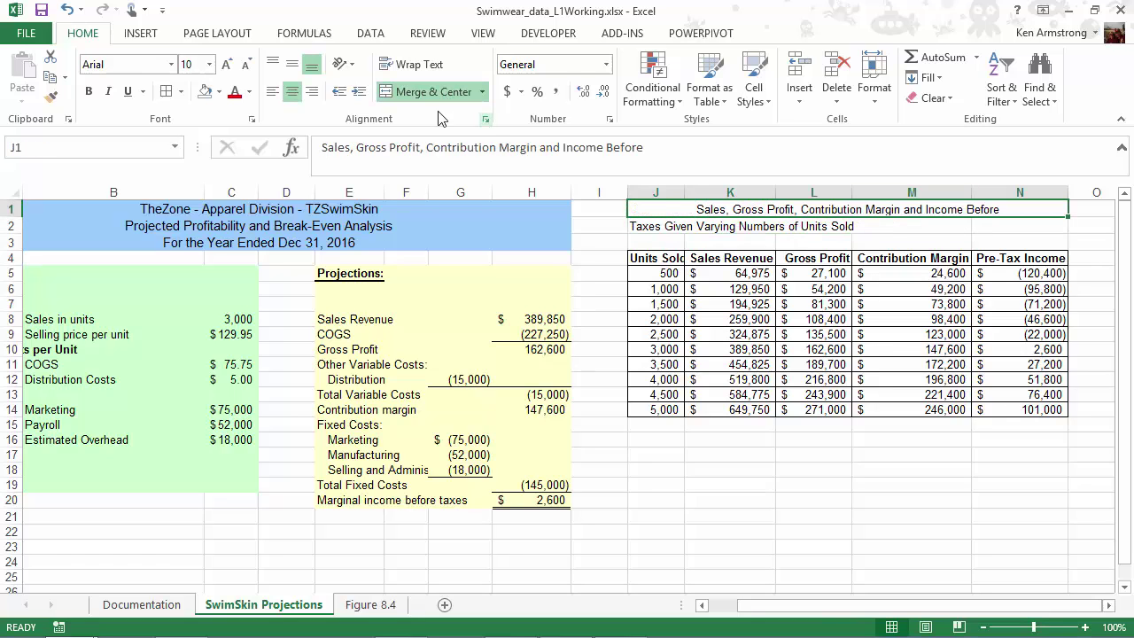
pyautogui.click(89, 92)
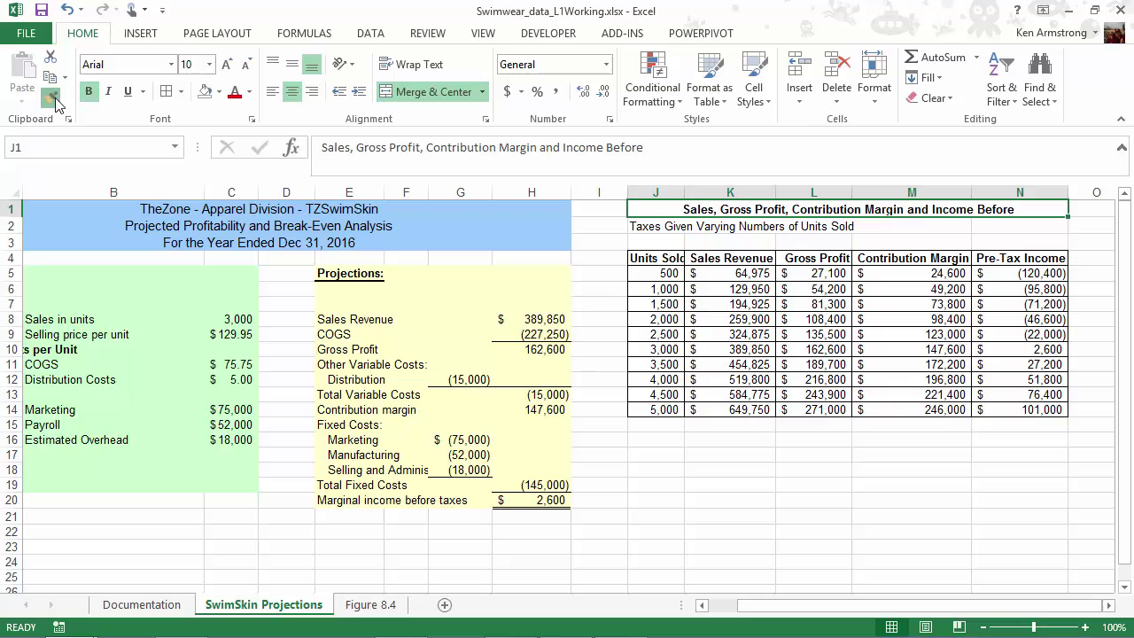
pyautogui.click(51, 96)
pyautogui.moveTo(656, 227); pyautogui.dragTo(957, 226)
pyautogui.click(836, 208)
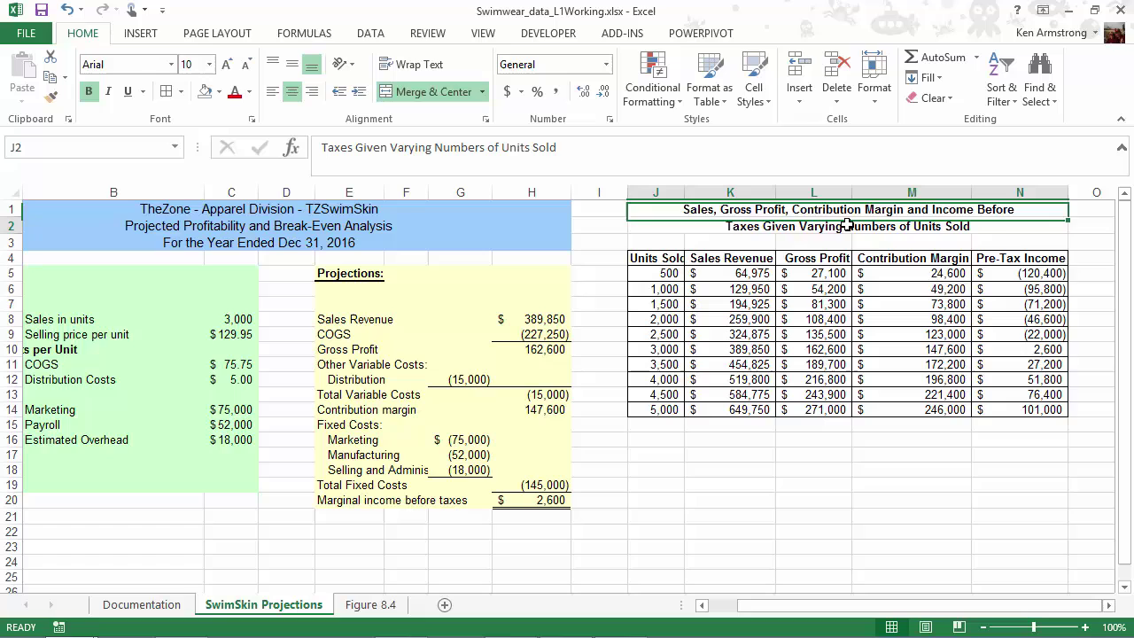
# Step: Autofit column J to fit 'Units Sold' and inspect results around 2,500–3,000 units
pyautogui.doubleClick(684, 190)
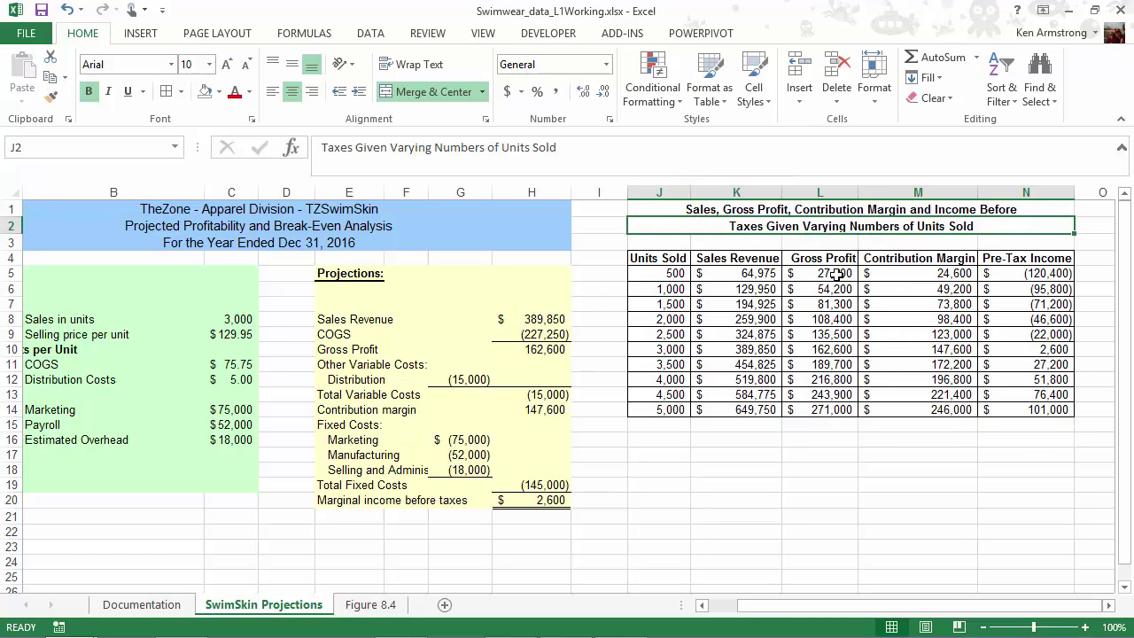
pyautogui.moveTo(1037, 334); pyautogui.dragTo(1037, 354)
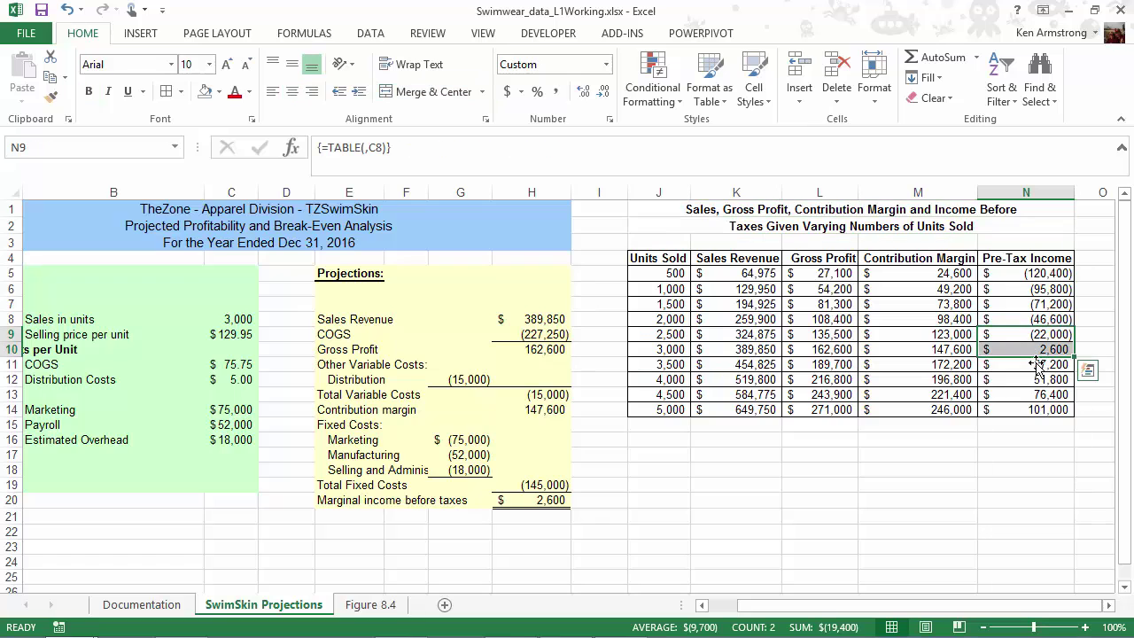
pyautogui.moveTo(678, 335); pyautogui.dragTo(675, 346)
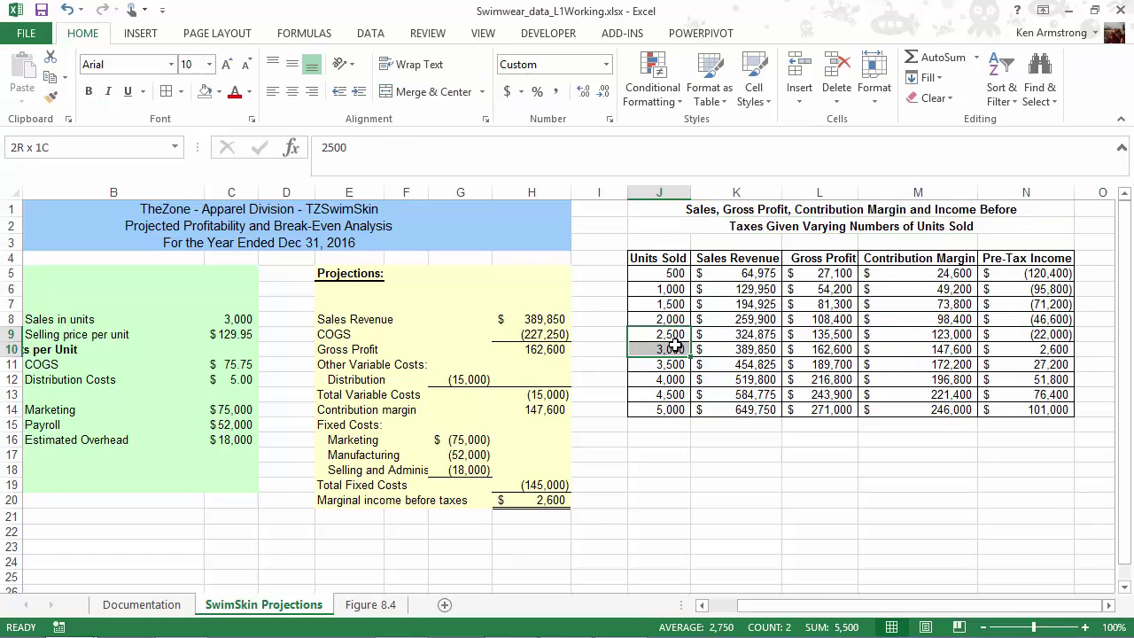
pyautogui.click(670, 332)
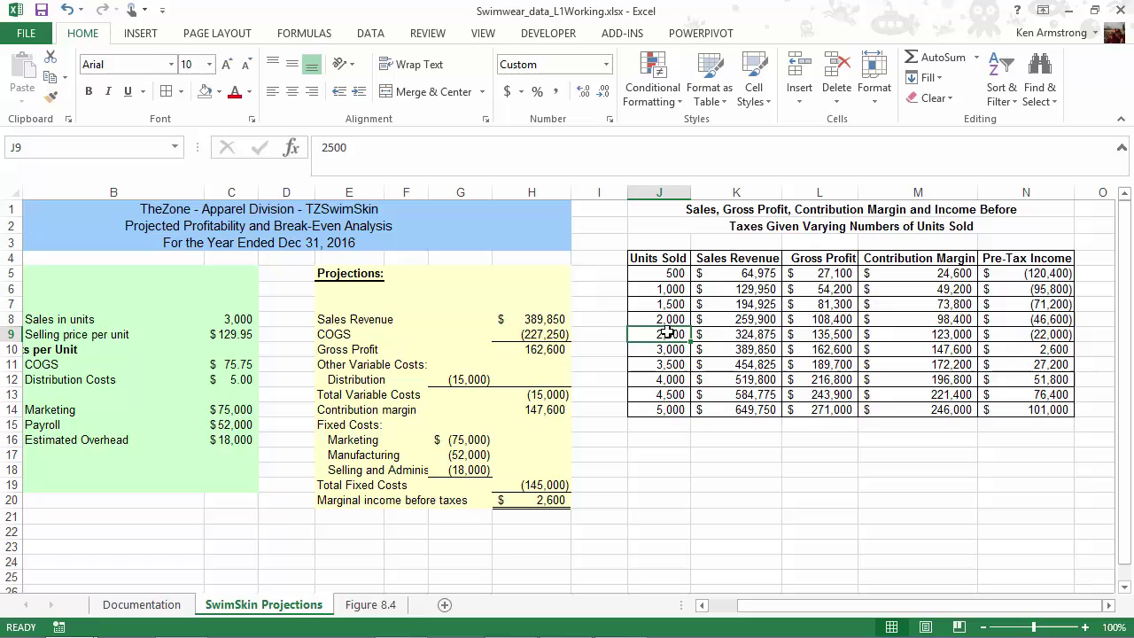
pyautogui.click(670, 350)
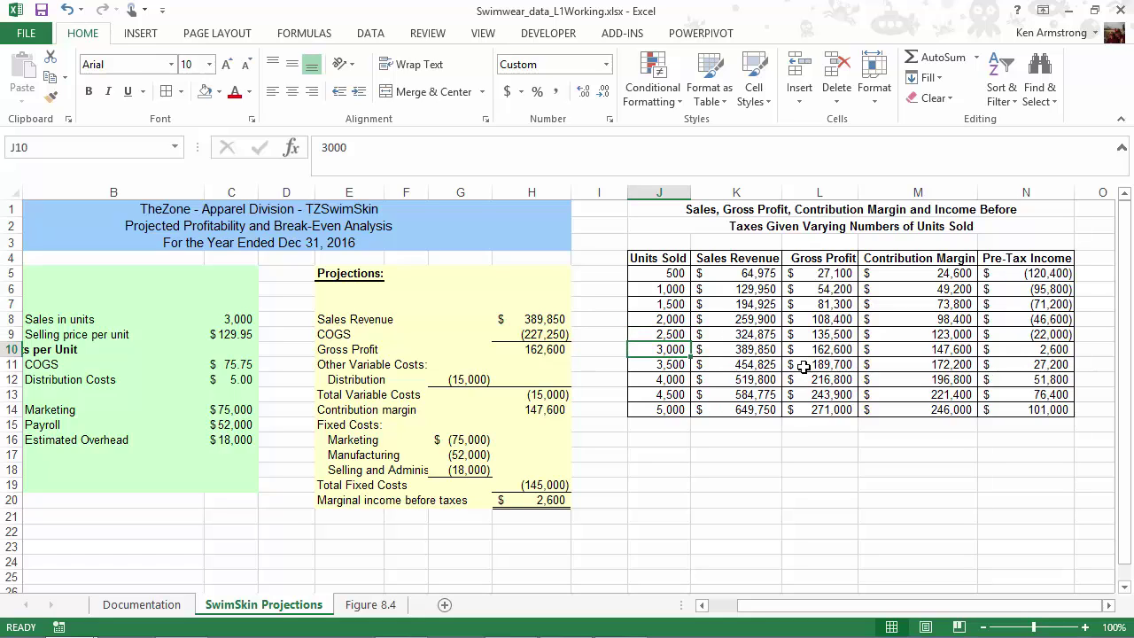
pyautogui.write('26')
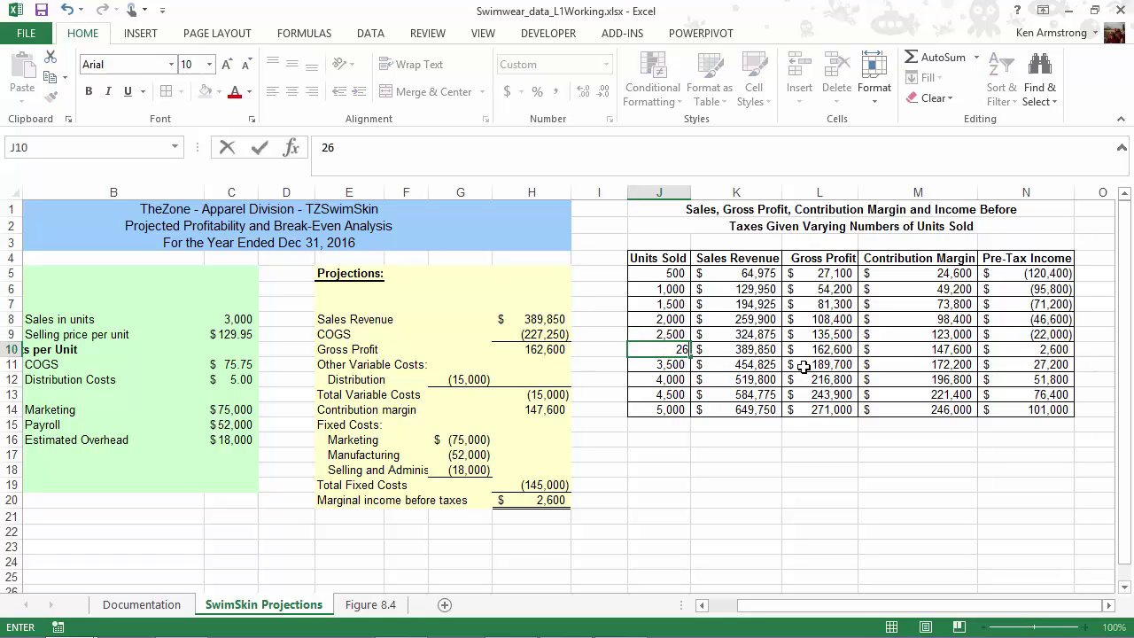
pyautogui.press('Return')
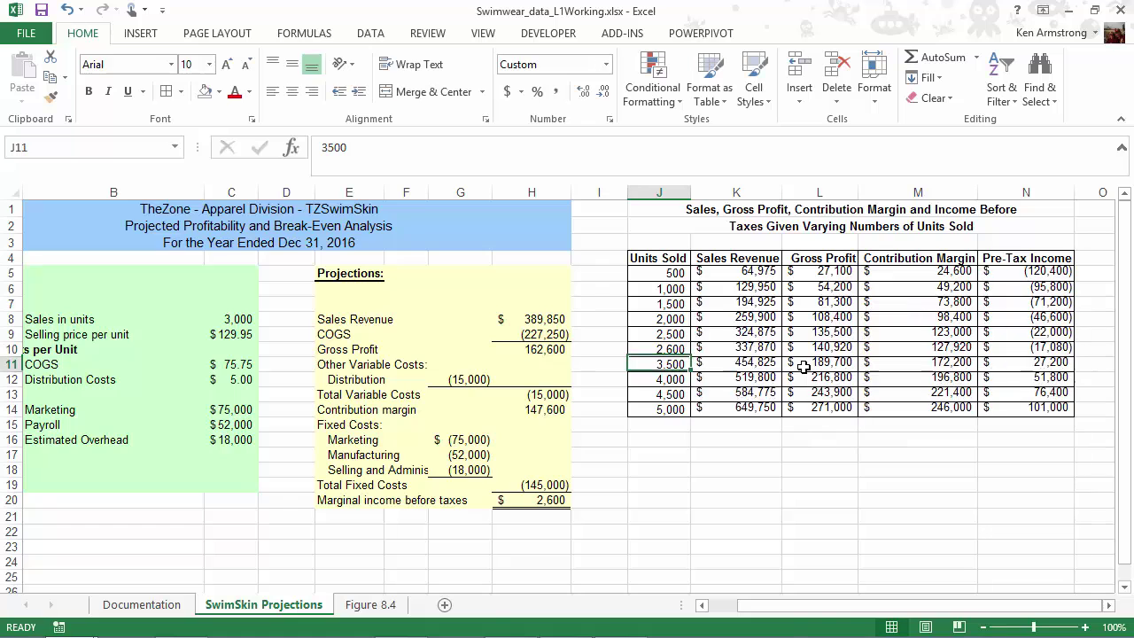
pyautogui.write('27')
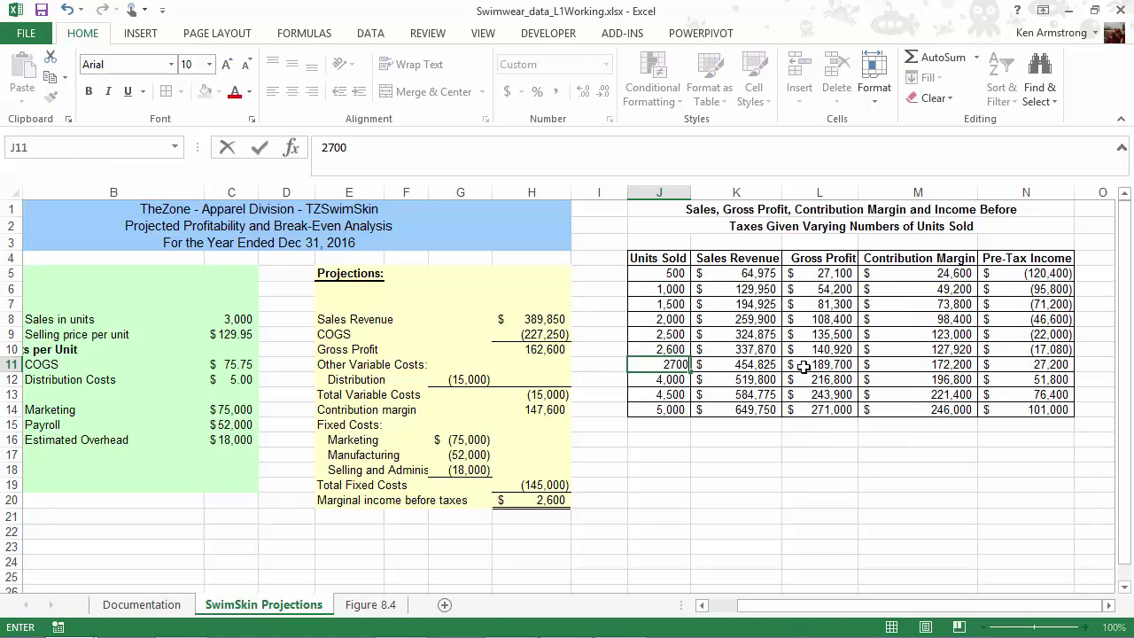
pyautogui.press('Return')
pyautogui.write('2,8')
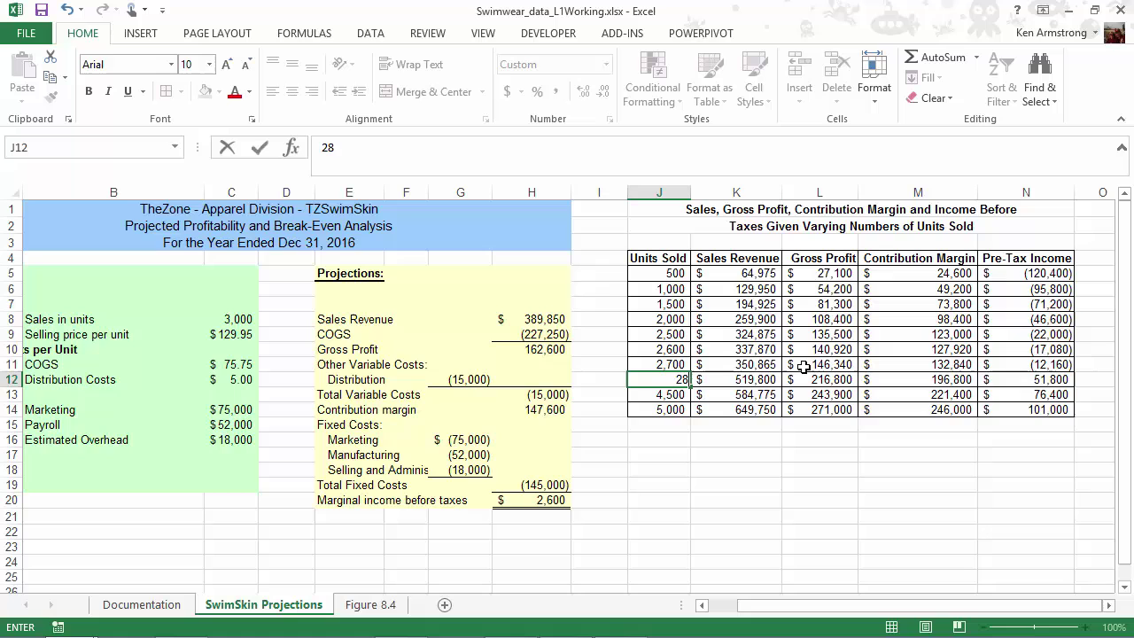
pyautogui.write('00')
pyautogui.press('Return')
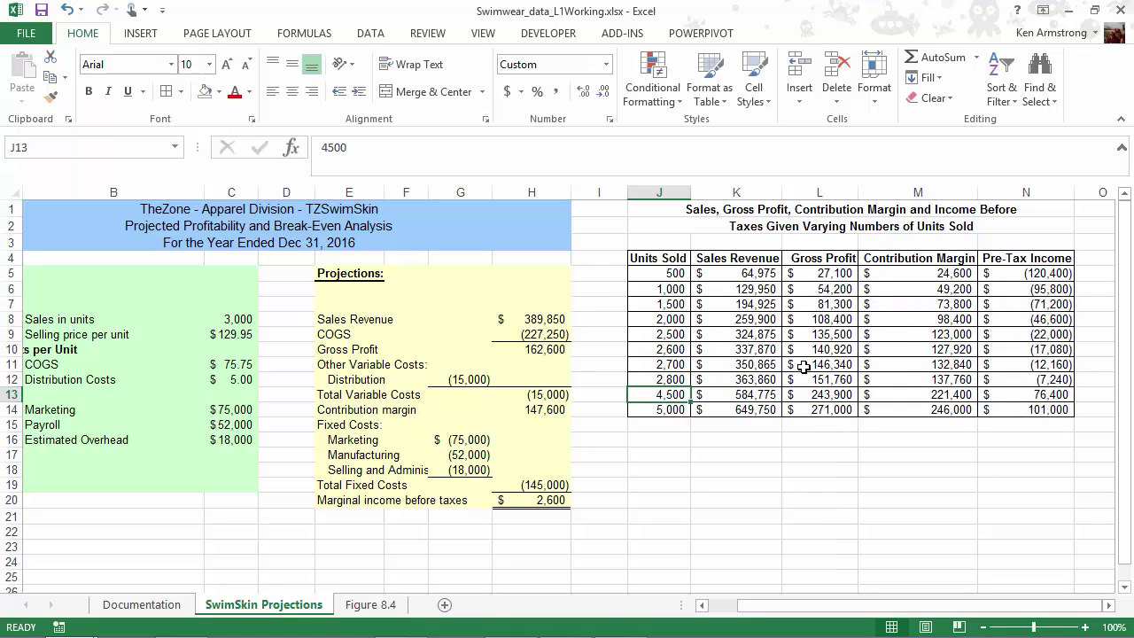
pyautogui.write('2,9')
pyautogui.write('00')
pyautogui.press('Return')
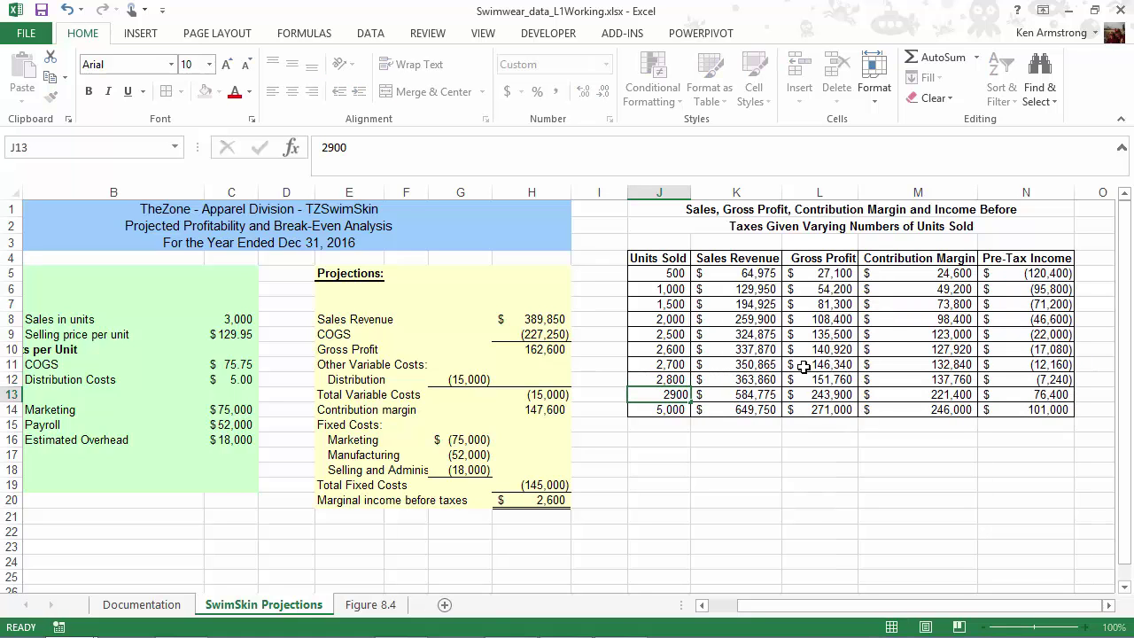
pyautogui.write('30')
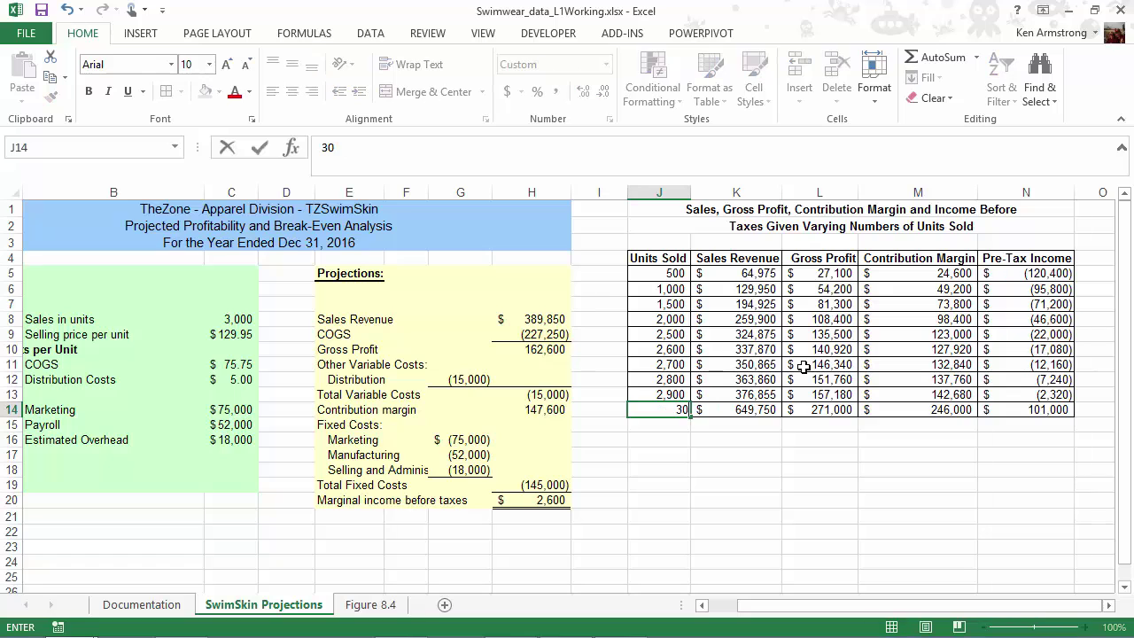
pyautogui.press('Return')
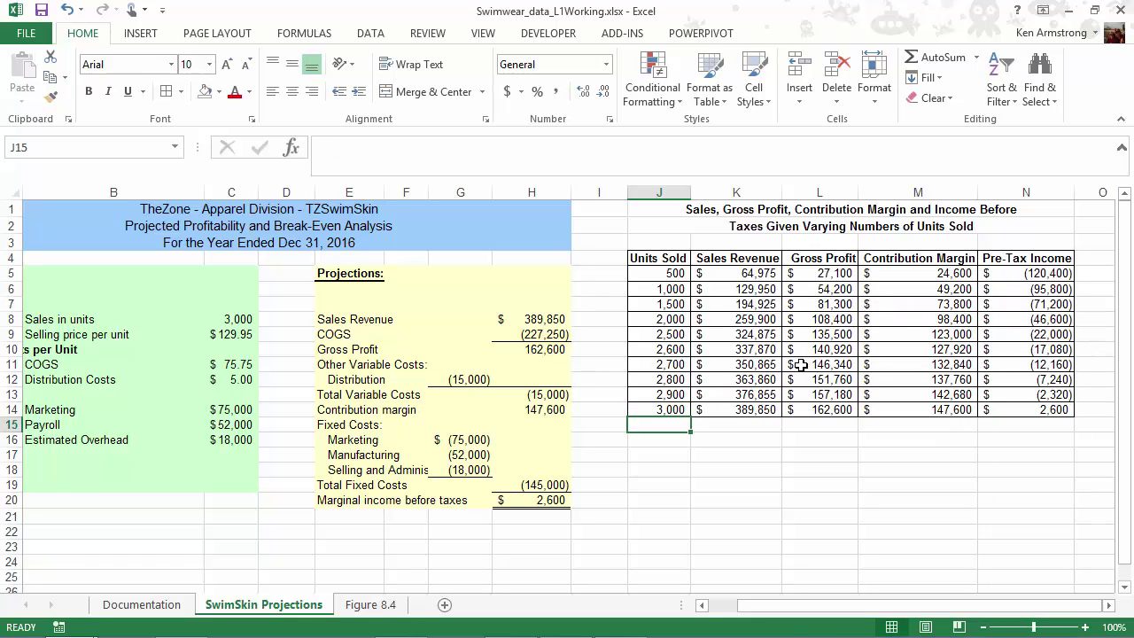
pyautogui.moveTo(655, 397); pyautogui.dragTo(659, 410)
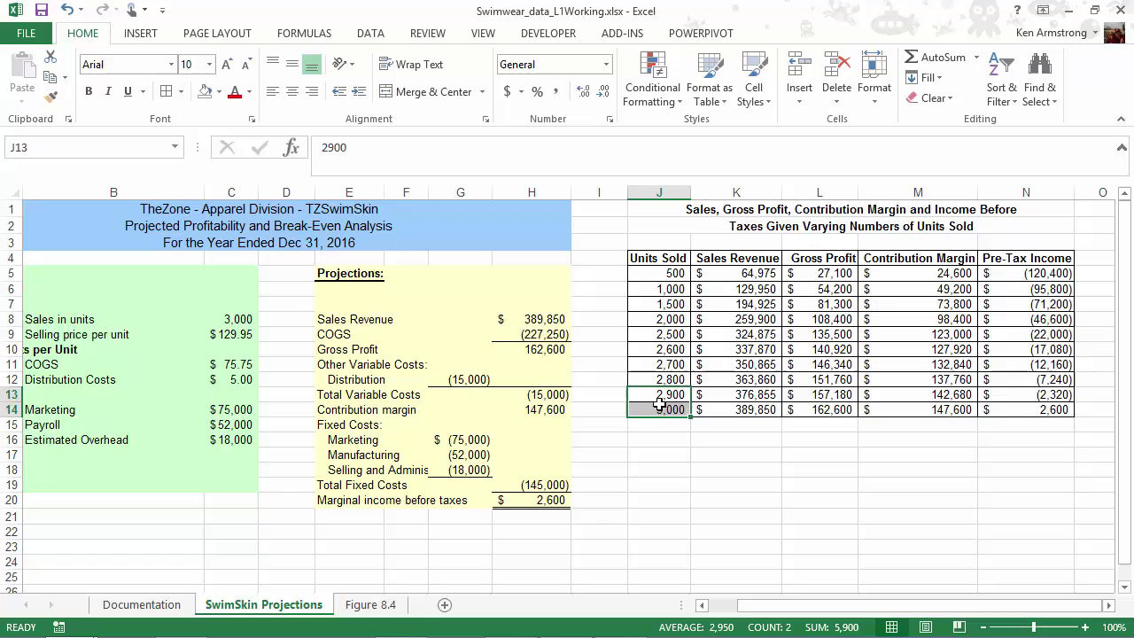
pyautogui.moveTo(1047, 394); pyautogui.dragTo(1049, 409)
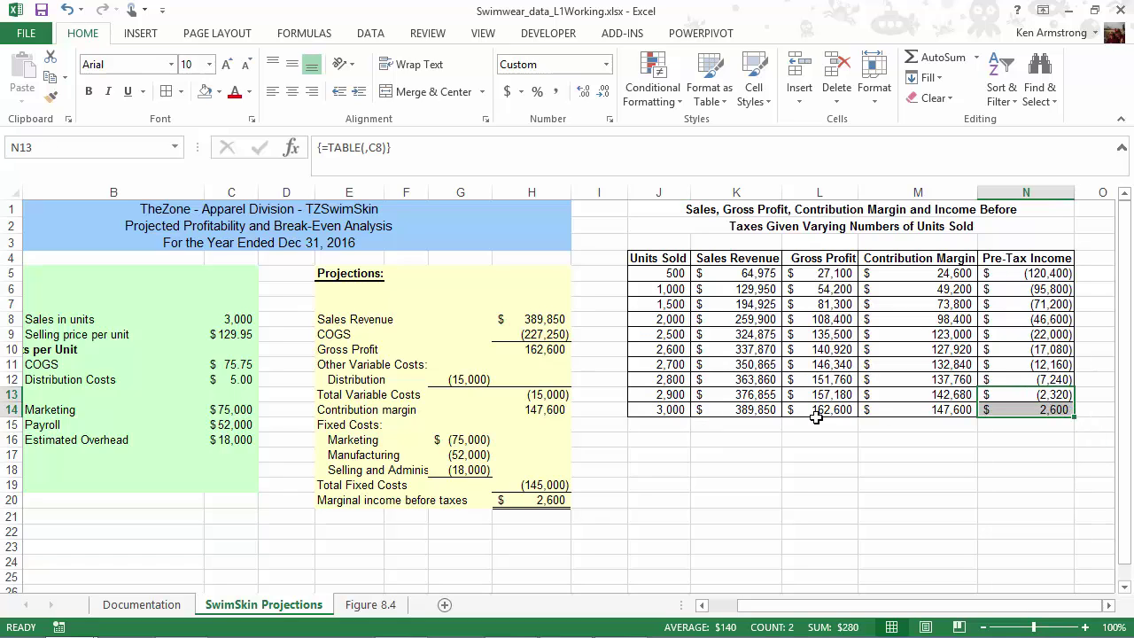
pyautogui.hotkey('ctrl', 'z')
pyautogui.hotkey('ctrl', 'z')
pyautogui.hotkey('ctrl', 'z')
pyautogui.hotkey('ctrl', 'z')
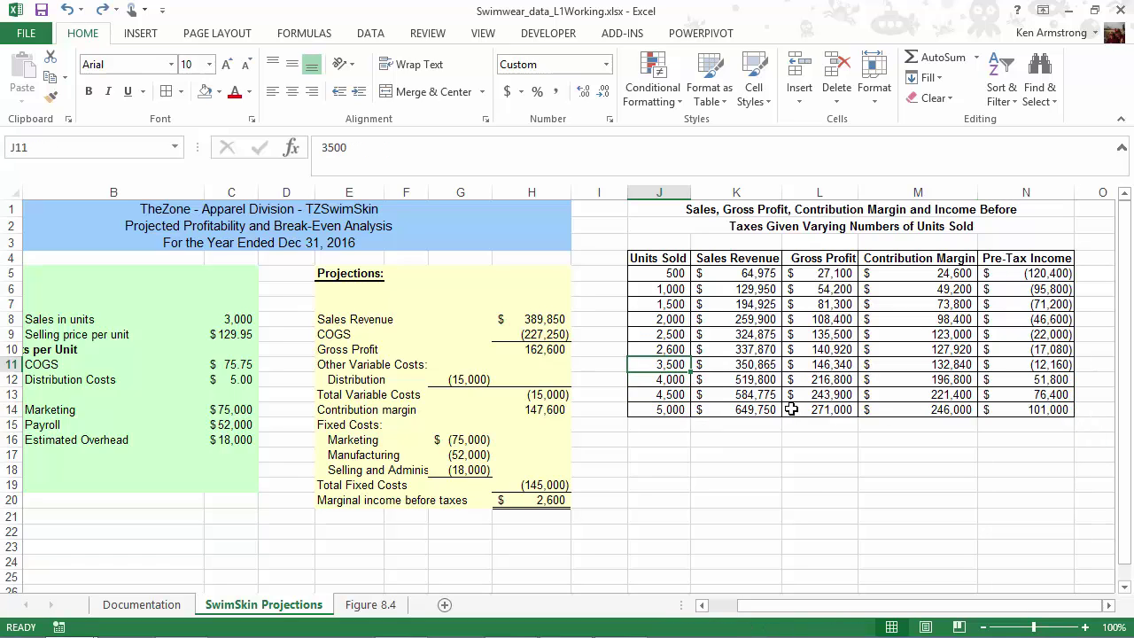
pyautogui.hotkey('ctrl', 'z')
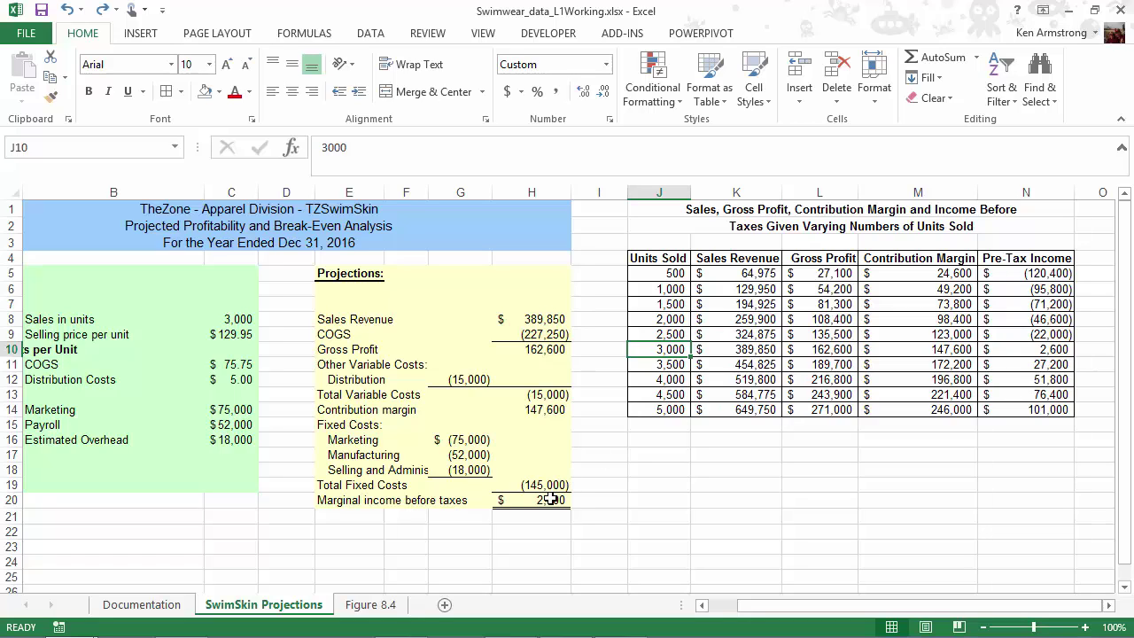
# Step: Goal Seek H20 to 0 by changing C8, finding break-even at about 2,947 units
pyautogui.click(551, 499)
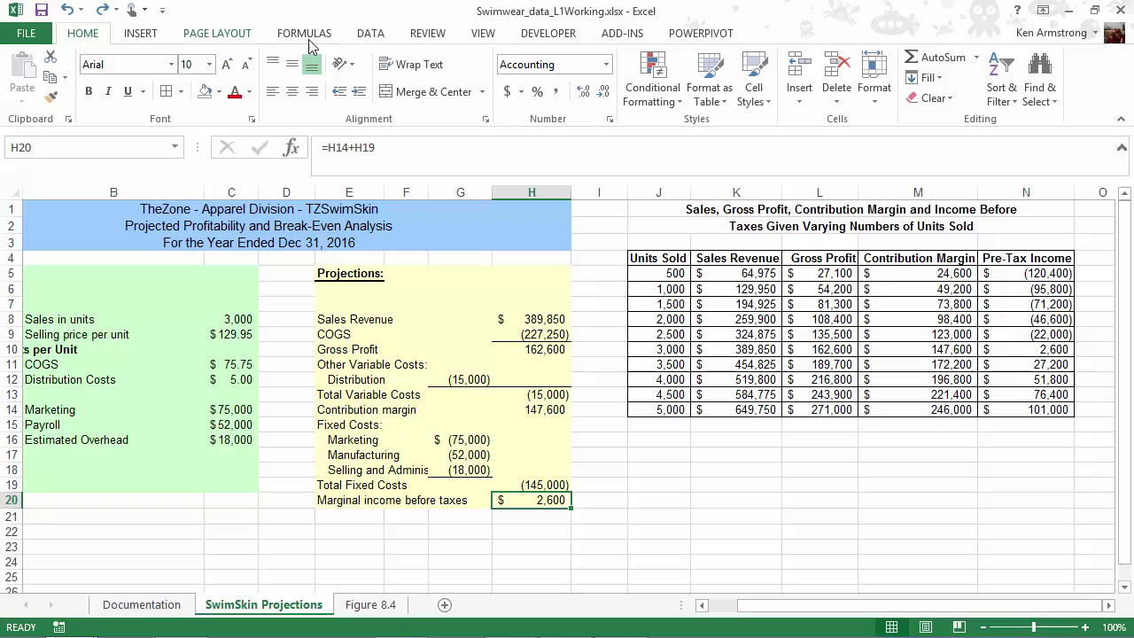
pyautogui.click(372, 35)
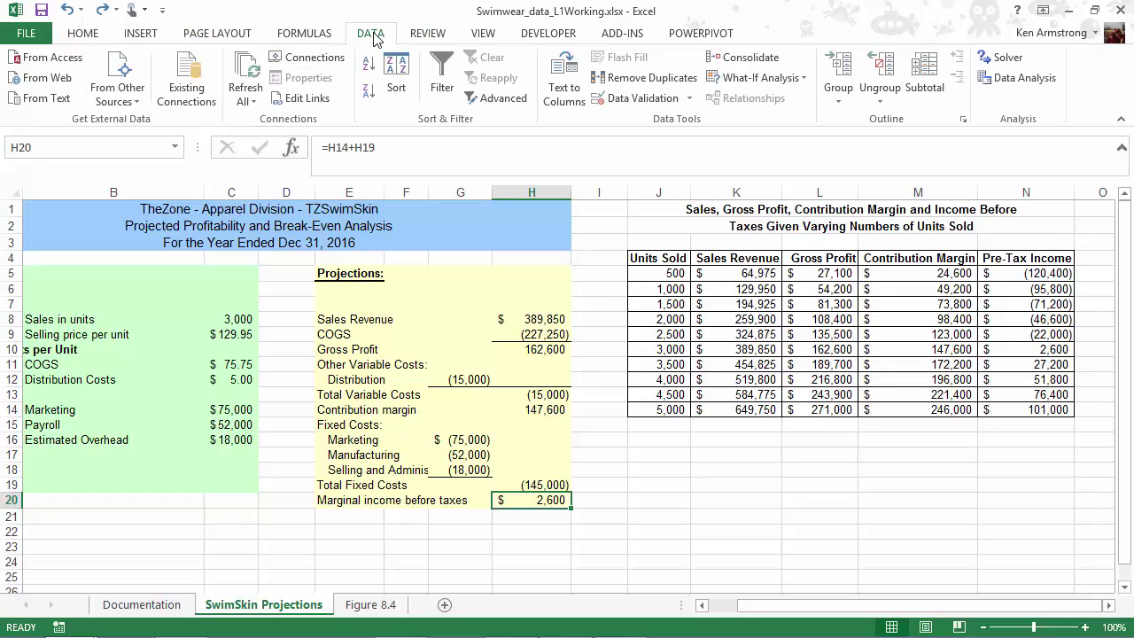
pyautogui.click(791, 78)
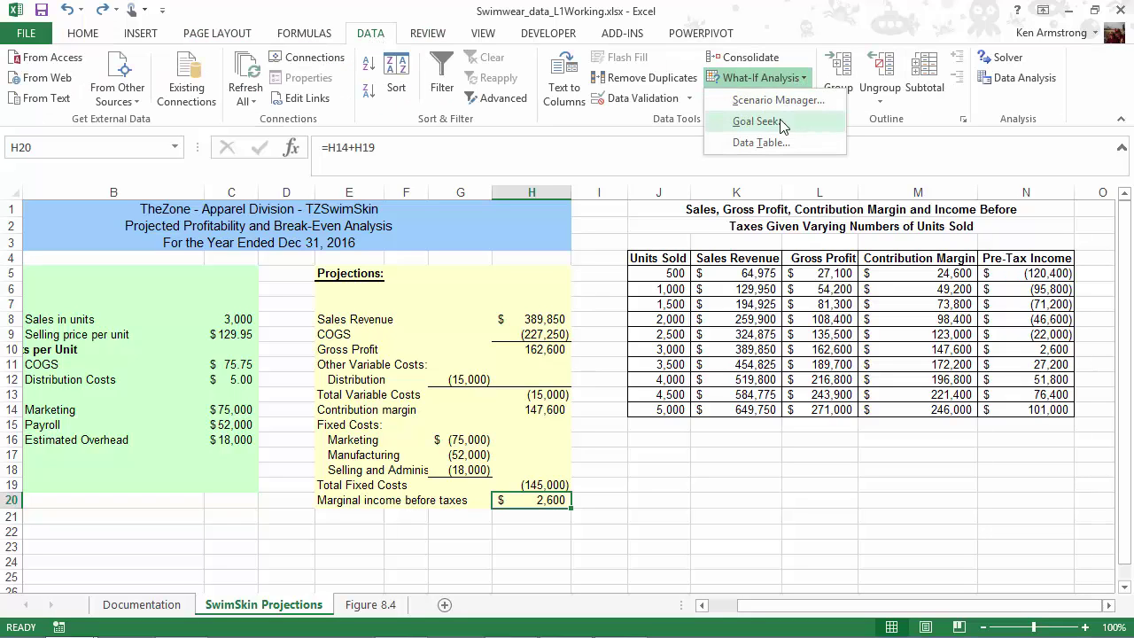
pyautogui.click(755, 122)
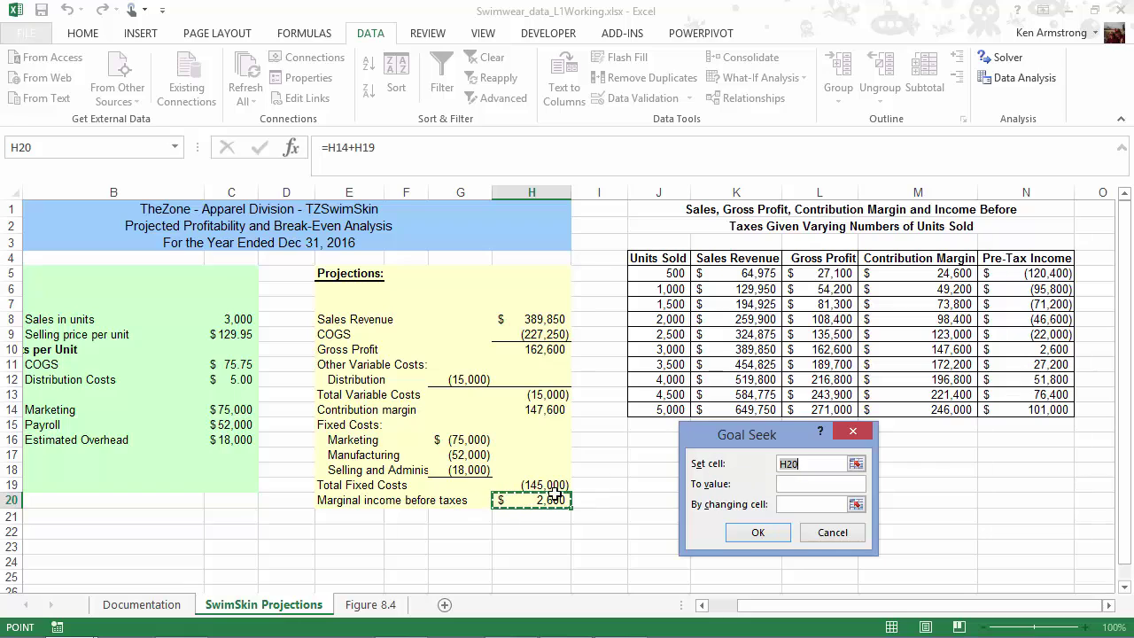
pyautogui.click(792, 483)
pyautogui.write('0')
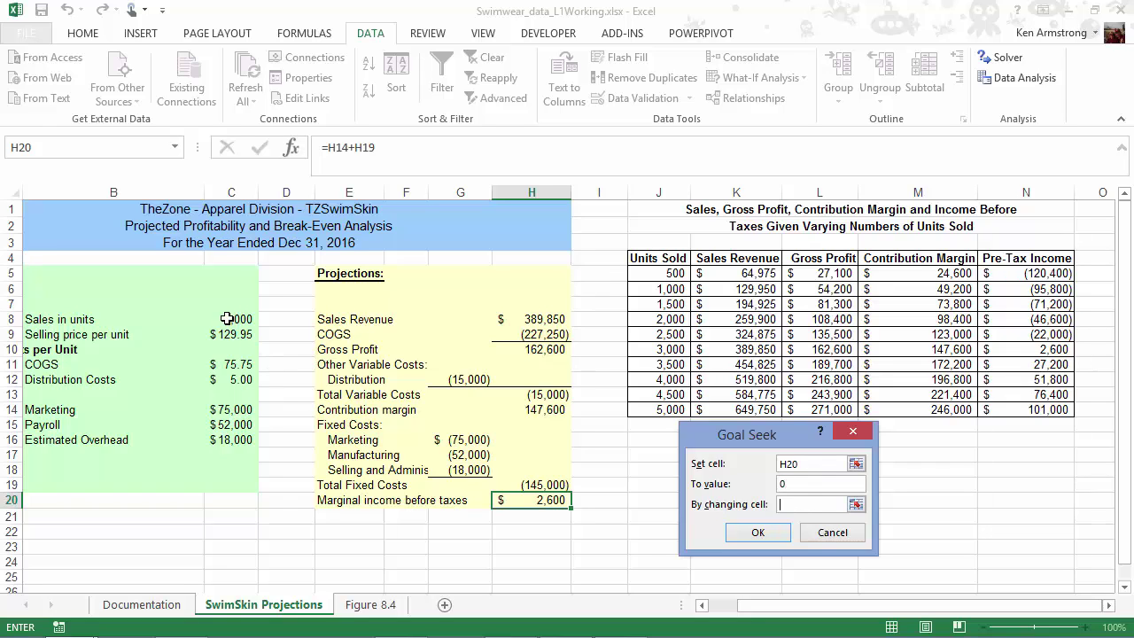
pyautogui.click(228, 318)
pyautogui.press('Return')
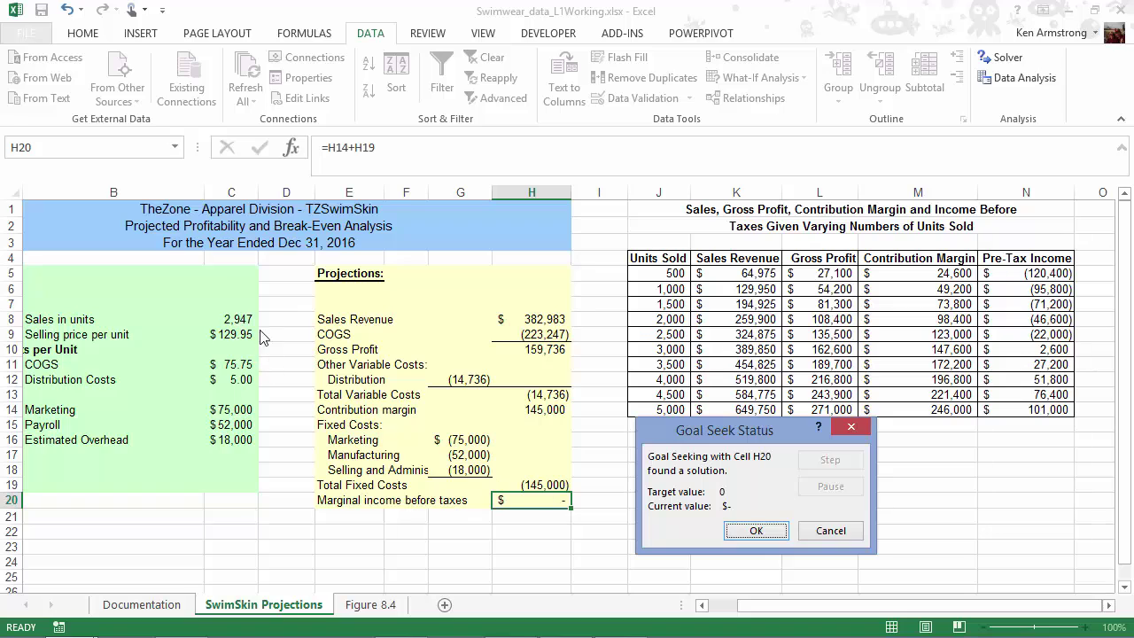
pyautogui.click(755, 530)
# Step: Restore Sales in units in C8 to 3,000
pyautogui.click(228, 319)
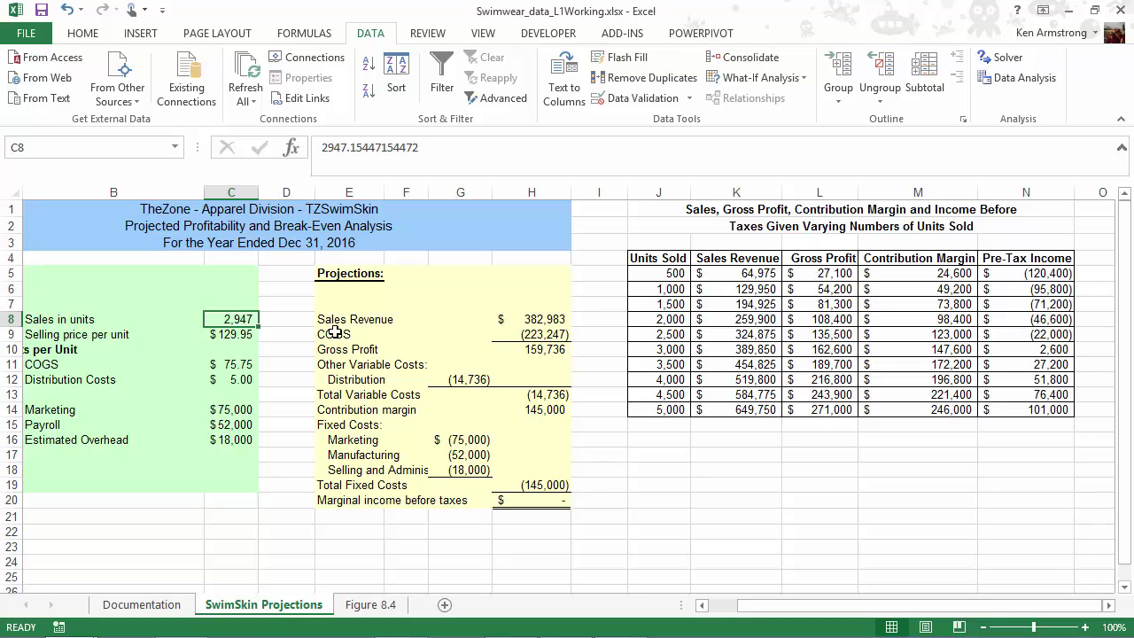
pyautogui.write('3000')
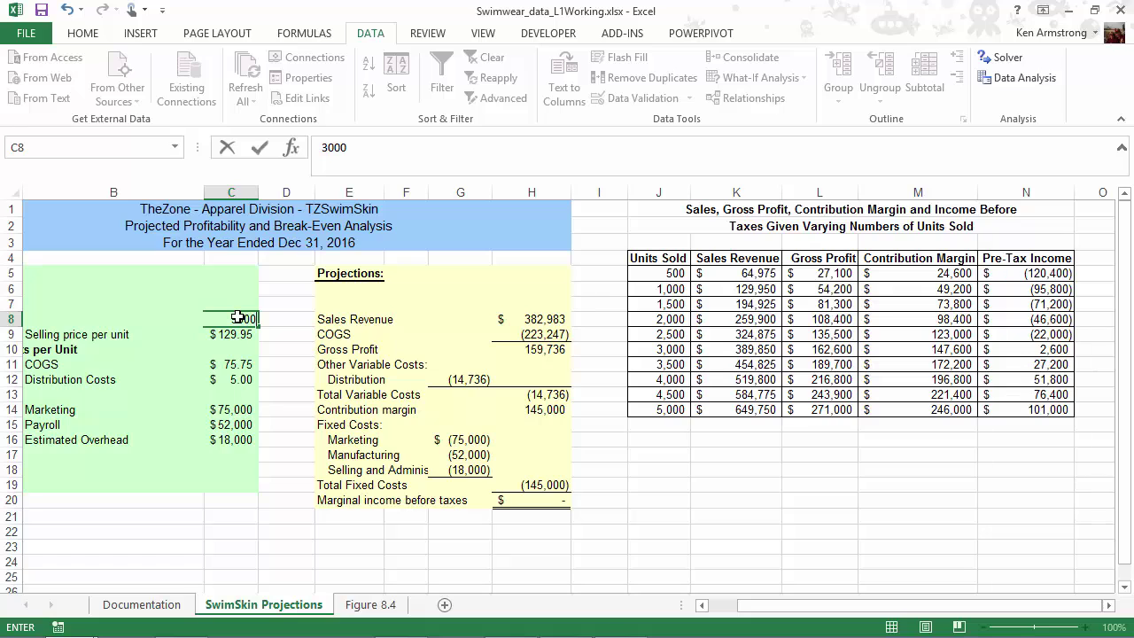
pyautogui.press('Return')
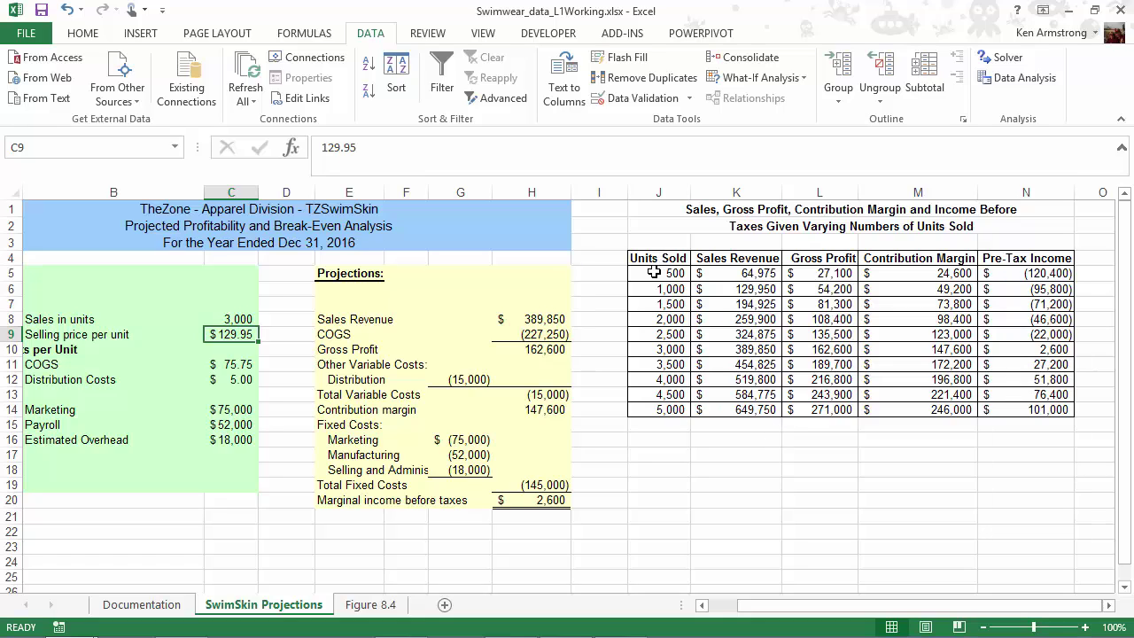
# Step: Review the Units Sold values, the C8 input cell and result headings K4:N4
pyautogui.moveTo(655, 273); pyautogui.dragTo(660, 409)
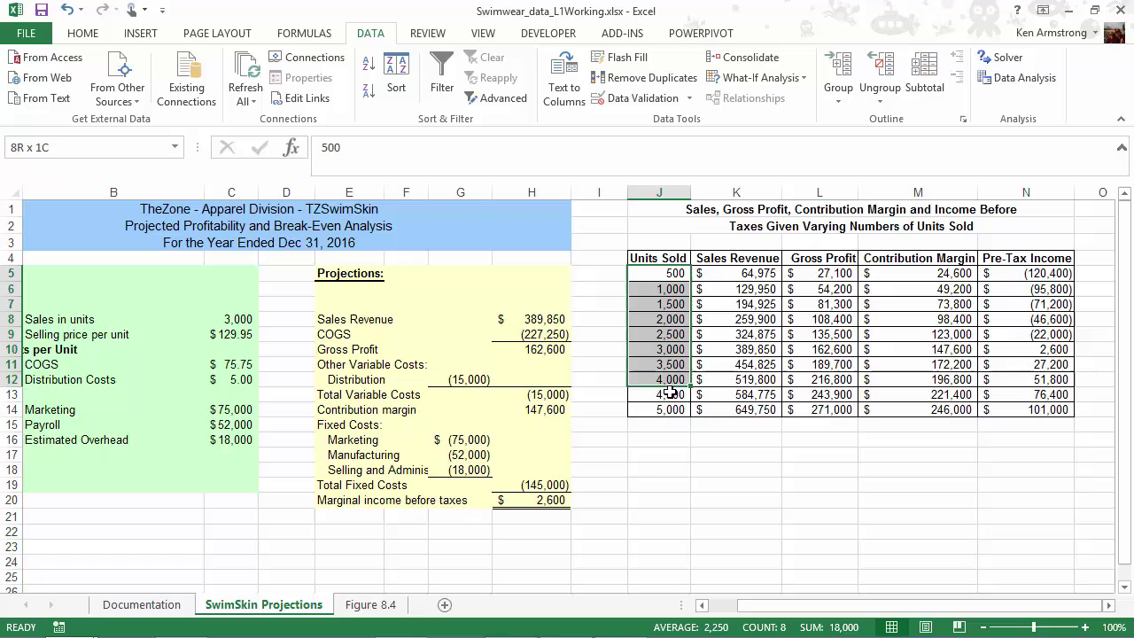
pyautogui.click(215, 322)
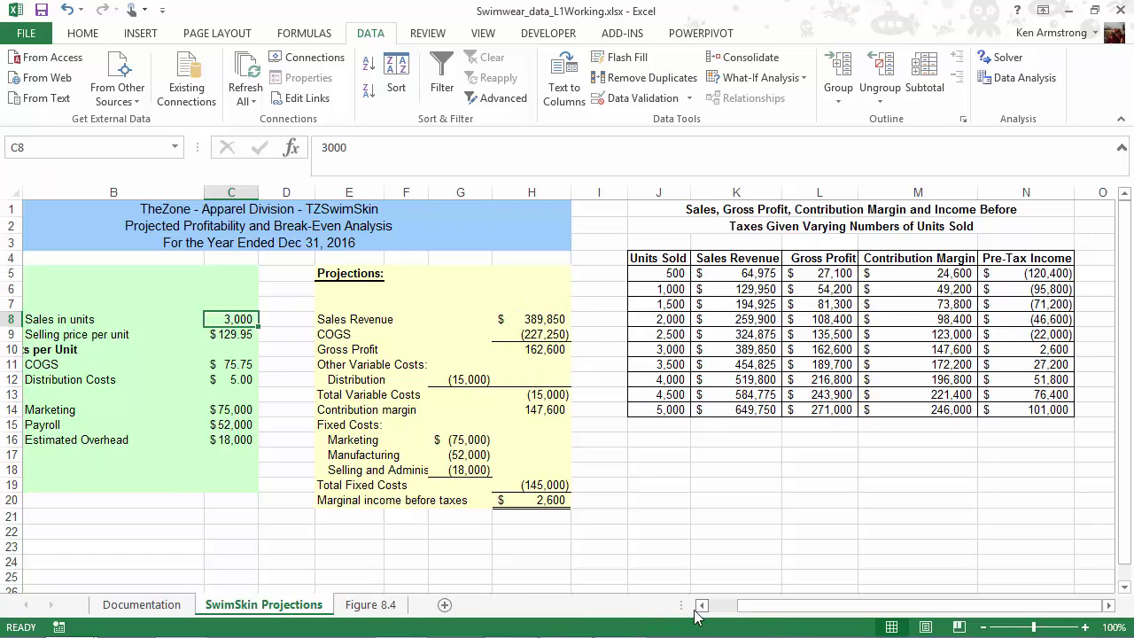
pyautogui.moveTo(737, 257); pyautogui.dragTo(1010, 258)
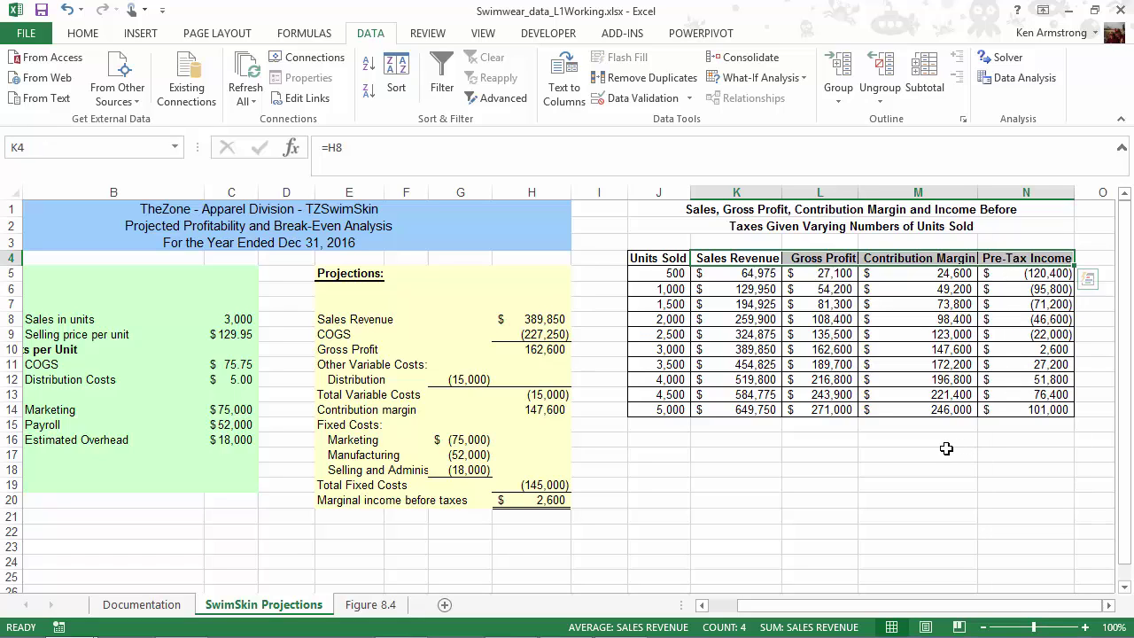
# Step: Narrow spacer columns I and D so the full data table fits beside the projections
pyautogui.click(701, 607)
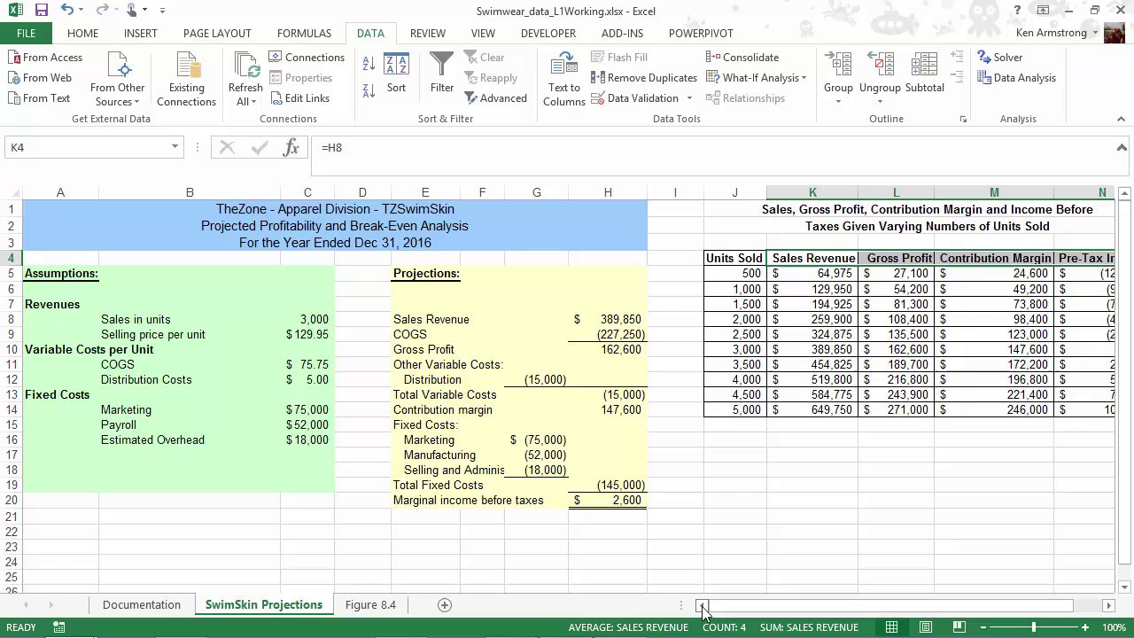
pyautogui.click(311, 363)
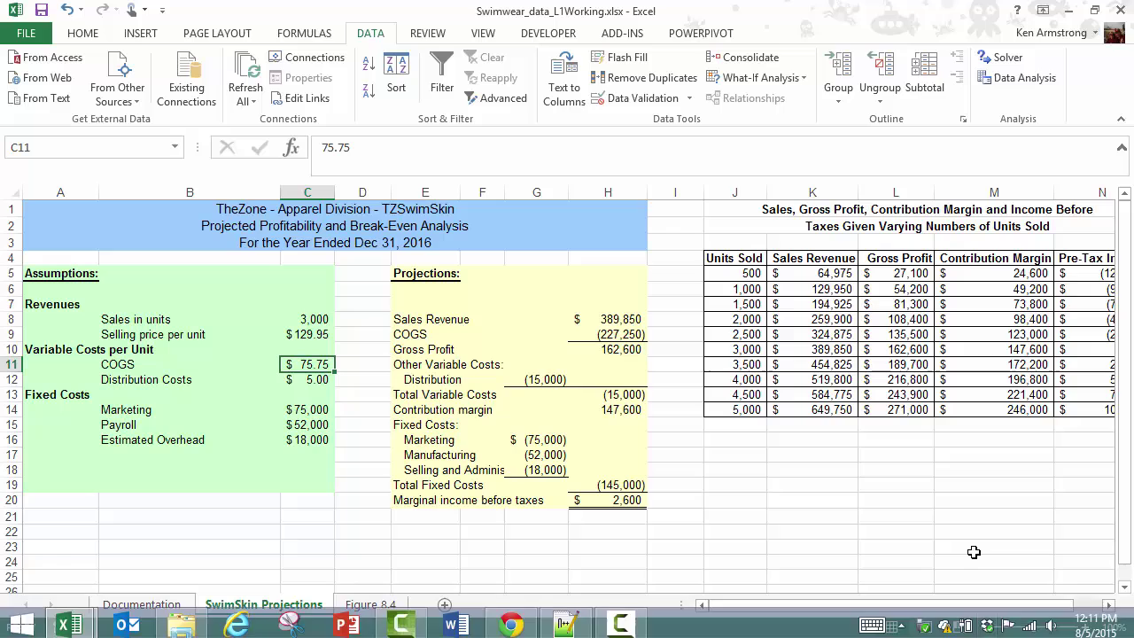
pyautogui.moveTo(704, 192); pyautogui.dragTo(675, 193)
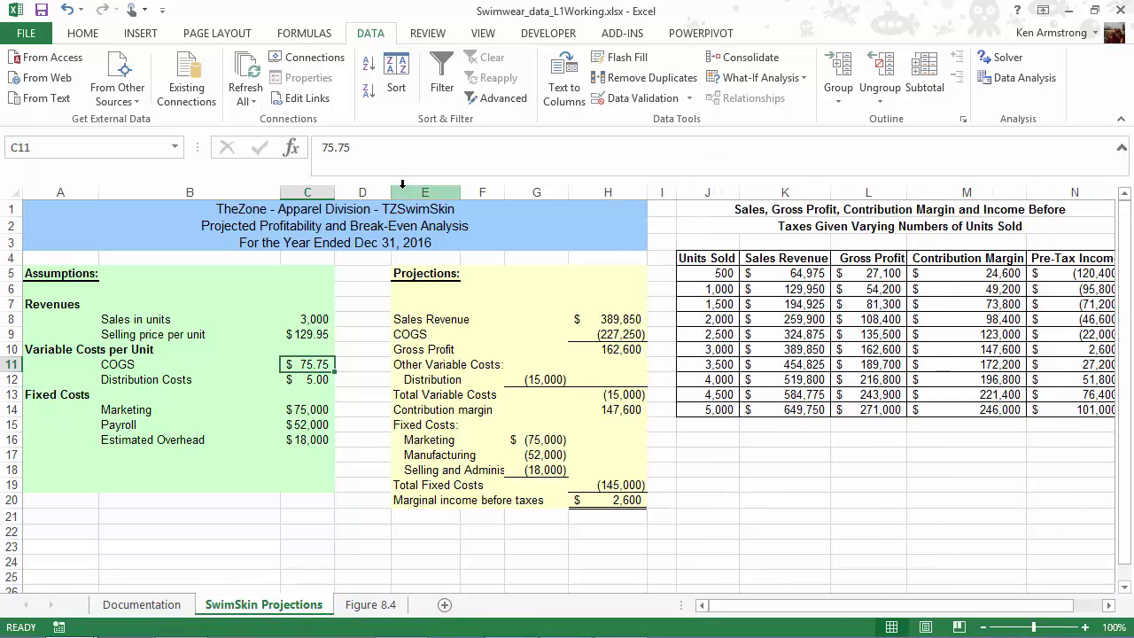
pyautogui.moveTo(390, 192); pyautogui.dragTo(363, 193)
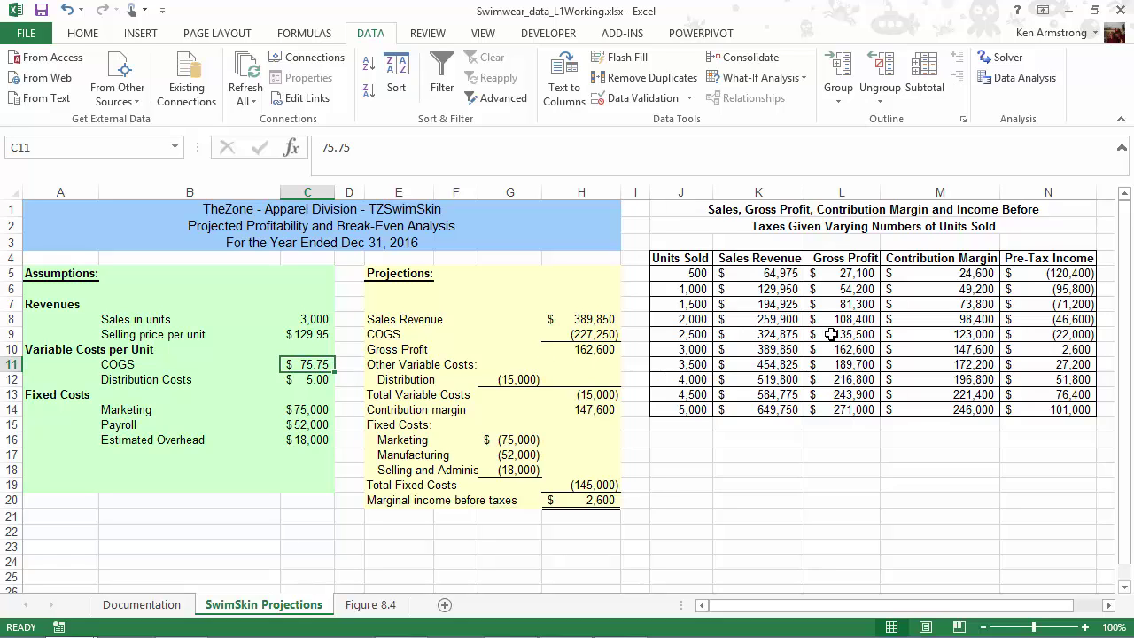
pyautogui.moveTo(770, 260); pyautogui.dragTo(1042, 405)
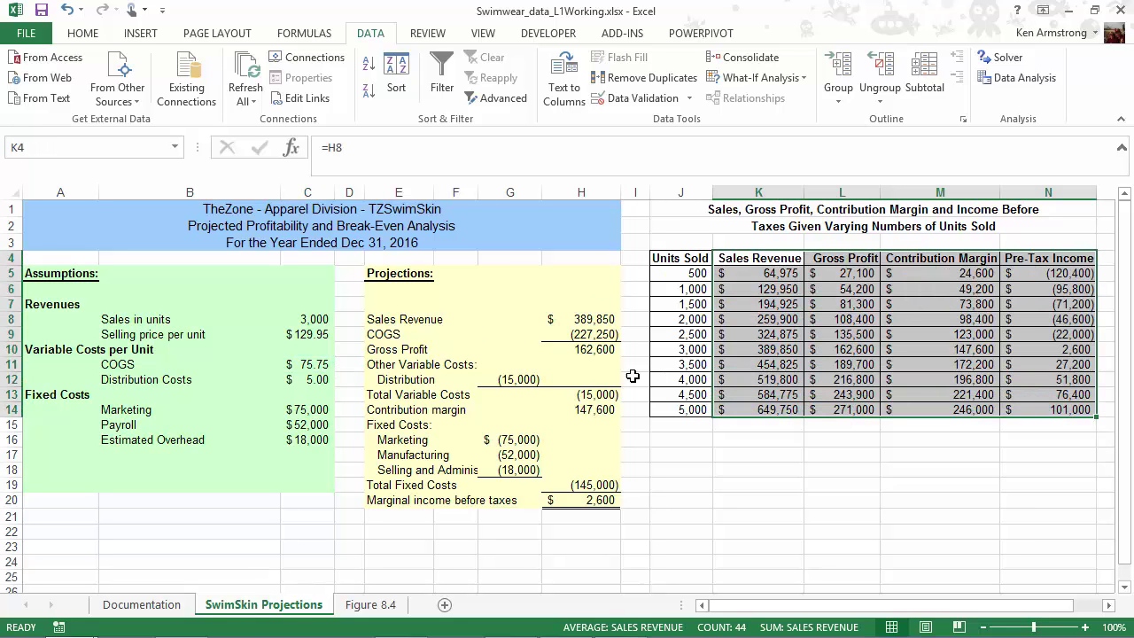
# Step: Change COGS per unit in C11 to 95 and review the data table's new losses below 5,000 units
pyautogui.click(299, 364)
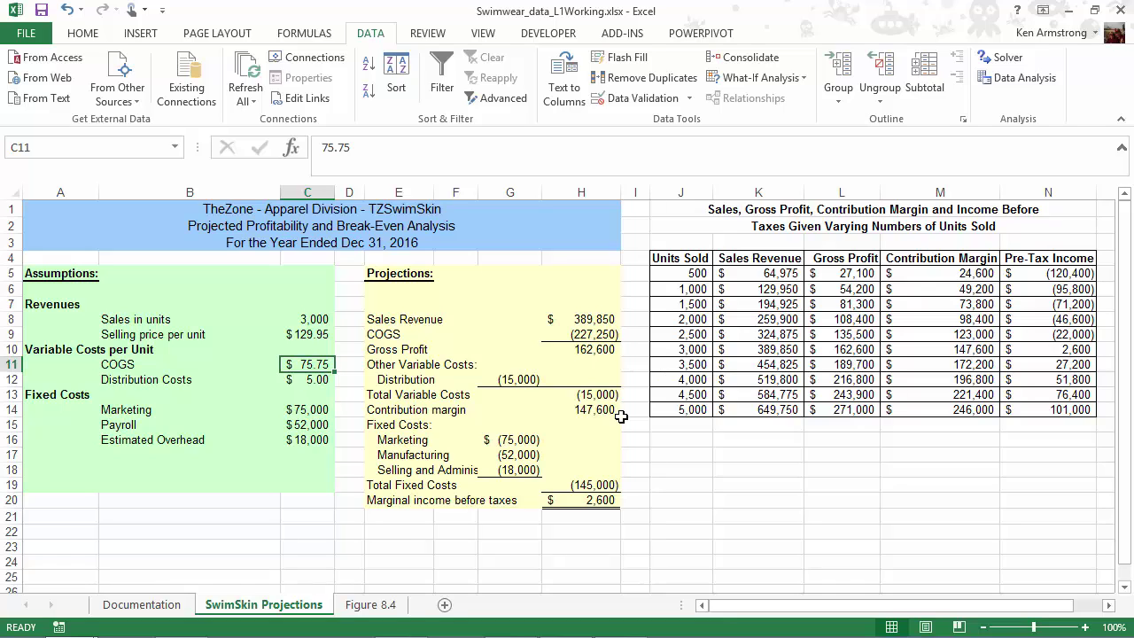
pyautogui.write('95')
pyautogui.press('Return')
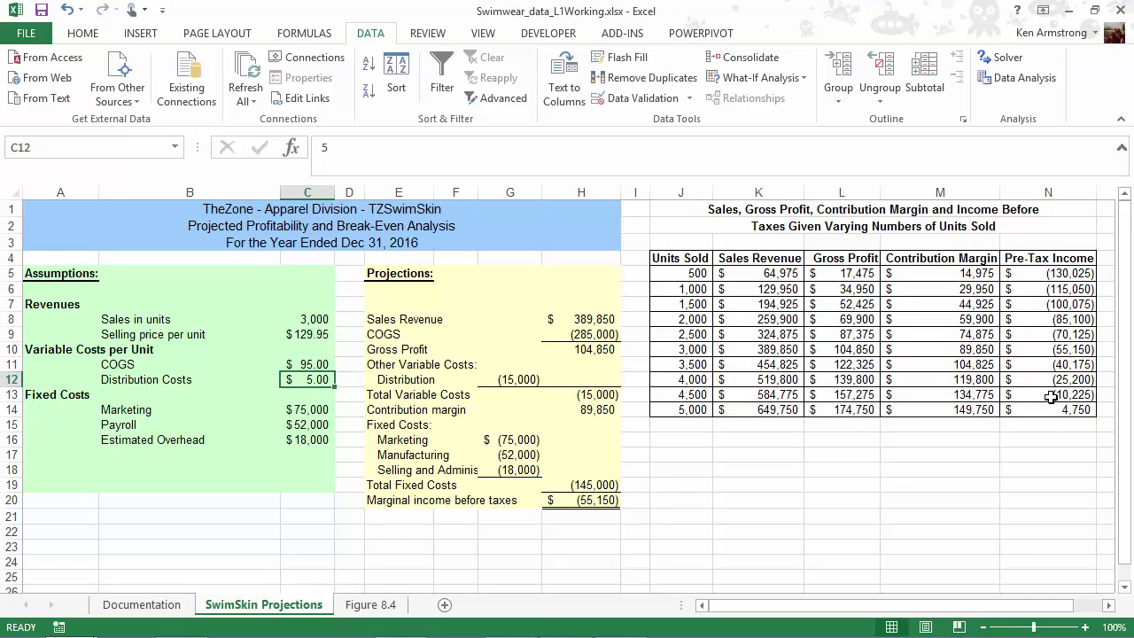
pyautogui.moveTo(1045, 395); pyautogui.dragTo(1054, 409)
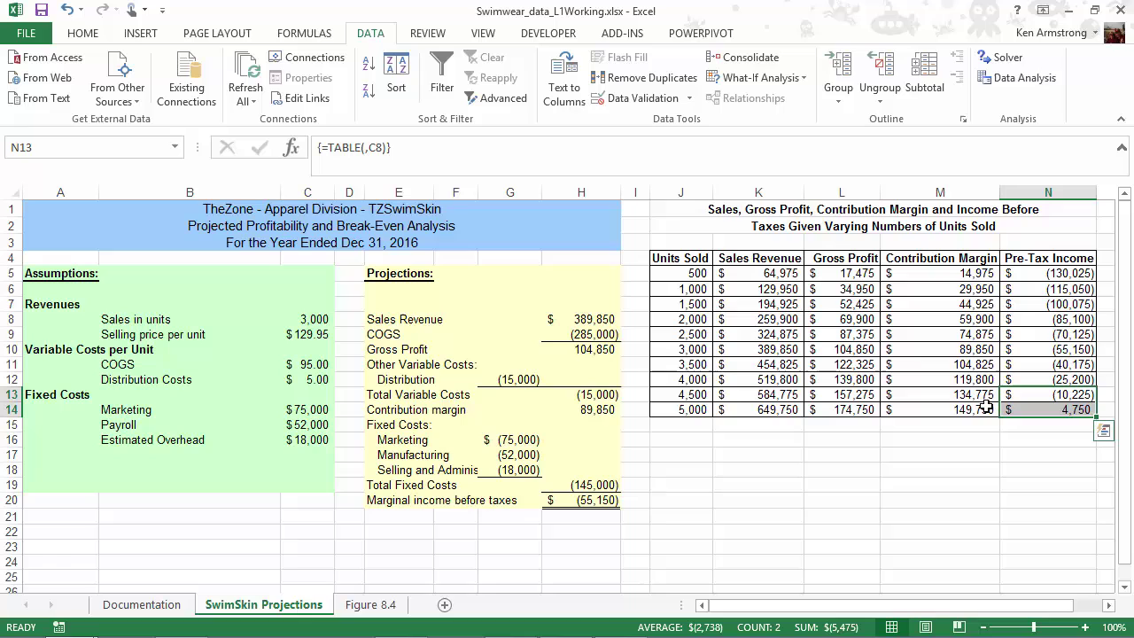
pyautogui.moveTo(949, 273); pyautogui.dragTo(952, 409)
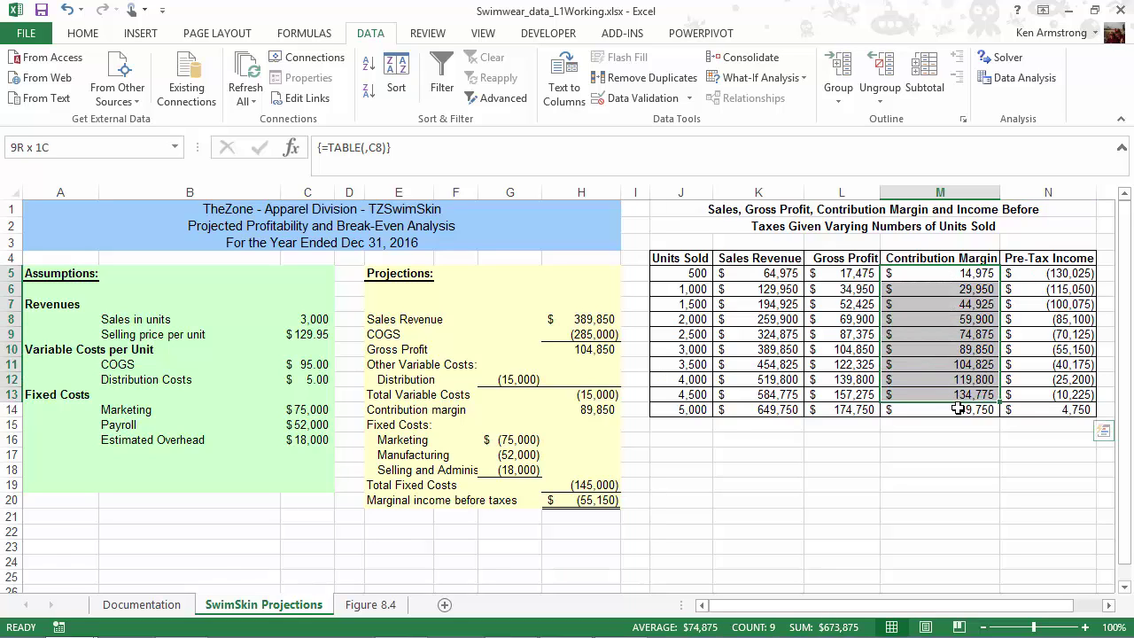
pyautogui.moveTo(691, 395); pyautogui.dragTo(688, 409)
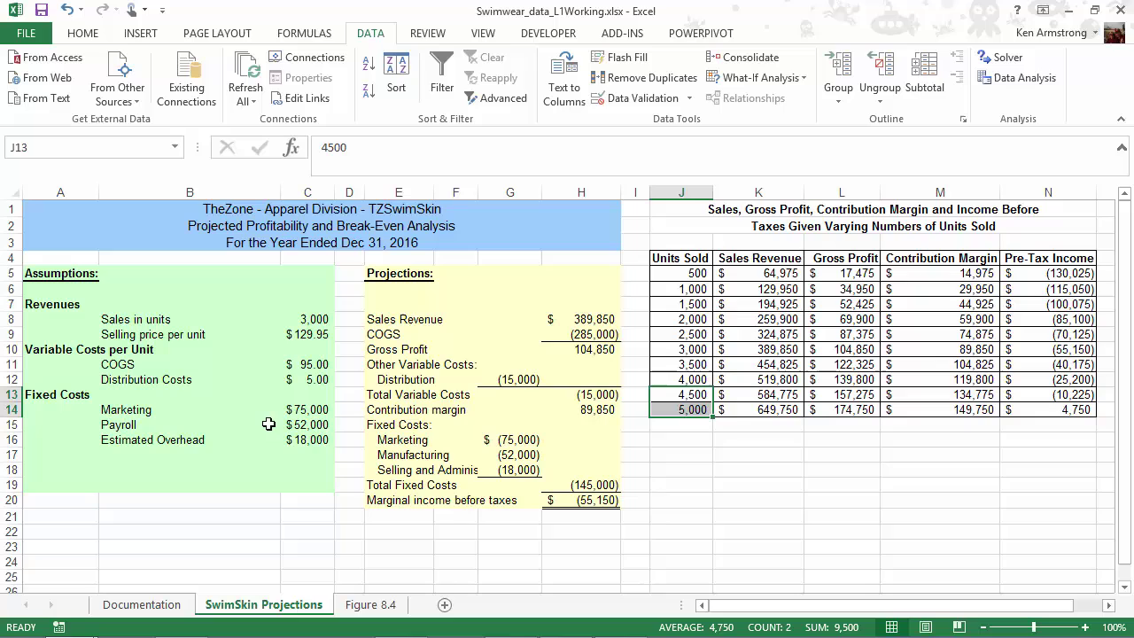
pyautogui.click(308, 381)
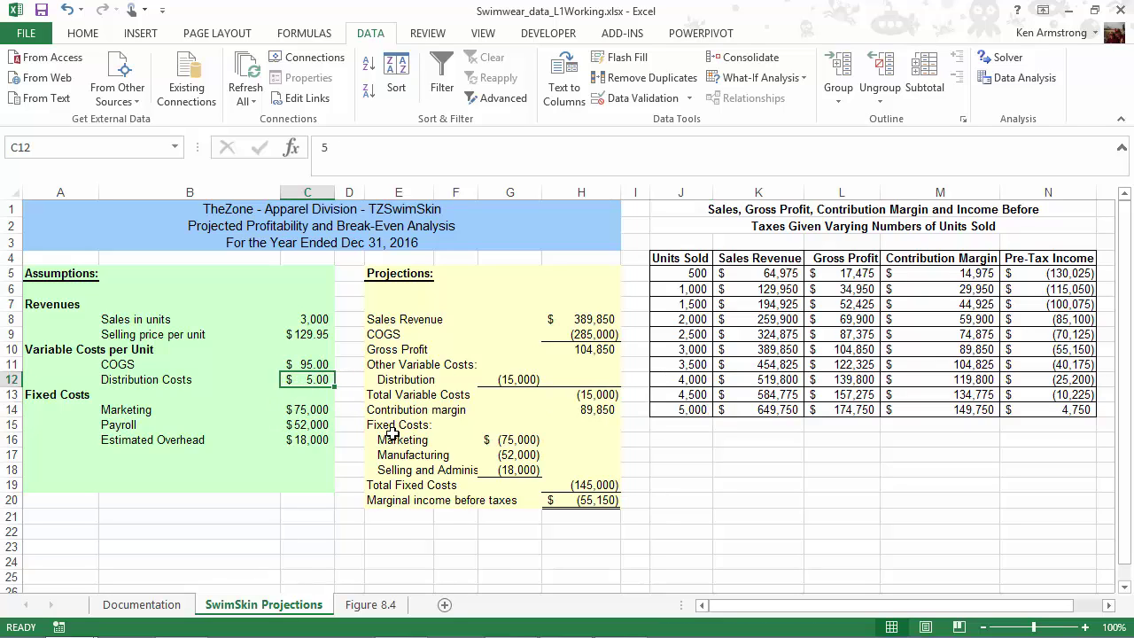
pyautogui.write('7')
pyautogui.press('Return')
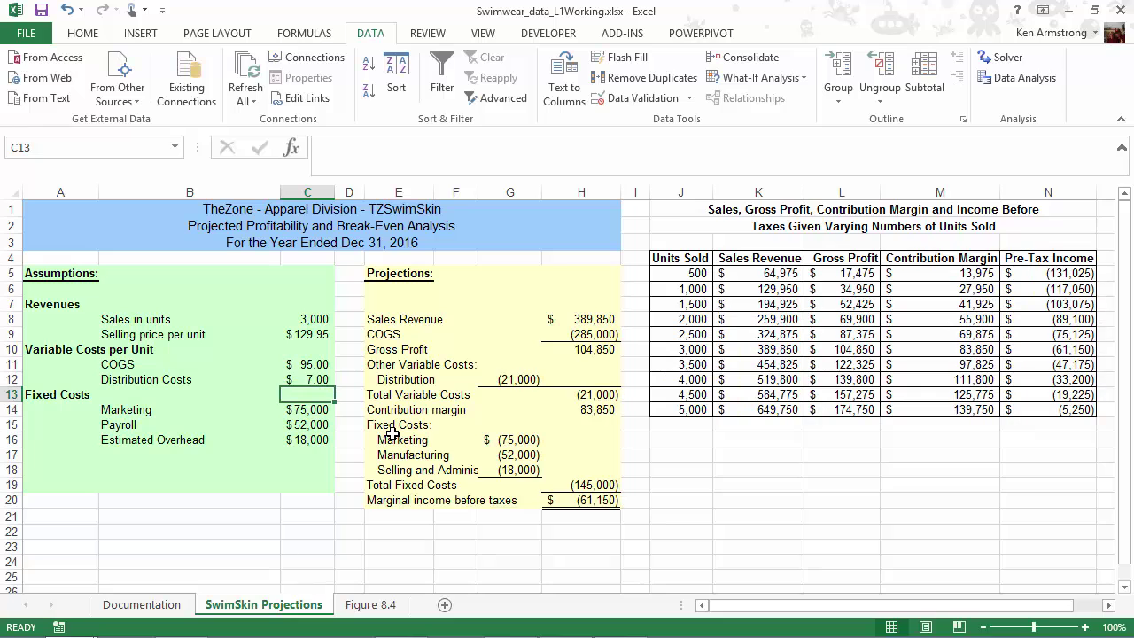
pyautogui.press('Up')
pyautogui.write('5')
pyautogui.press('Return')
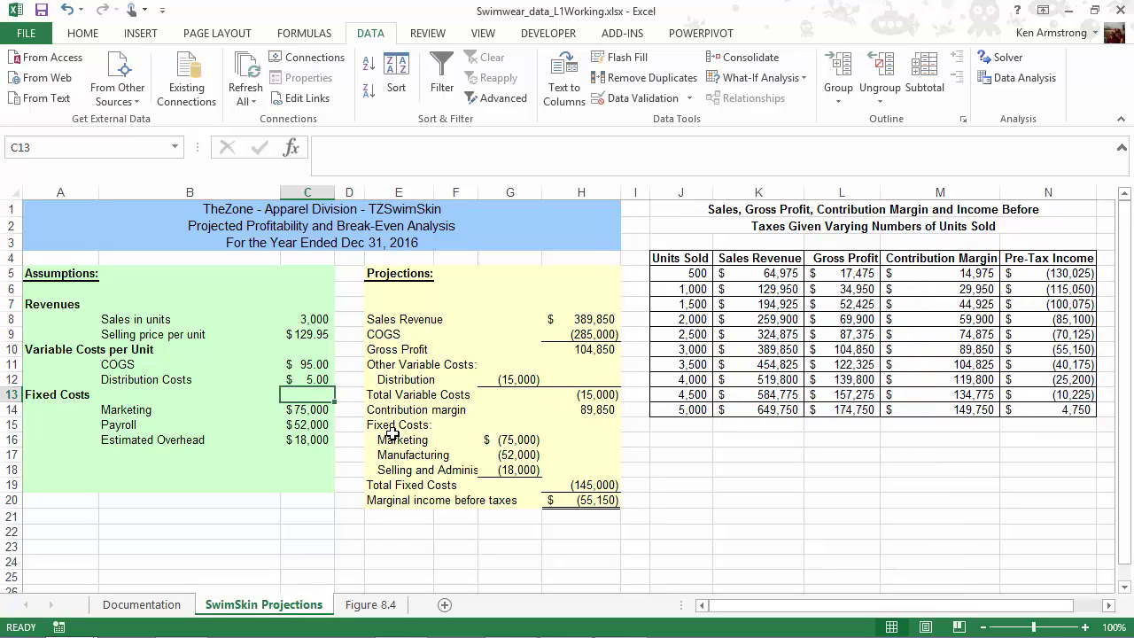
pyautogui.press('Up')
pyautogui.press('Up')
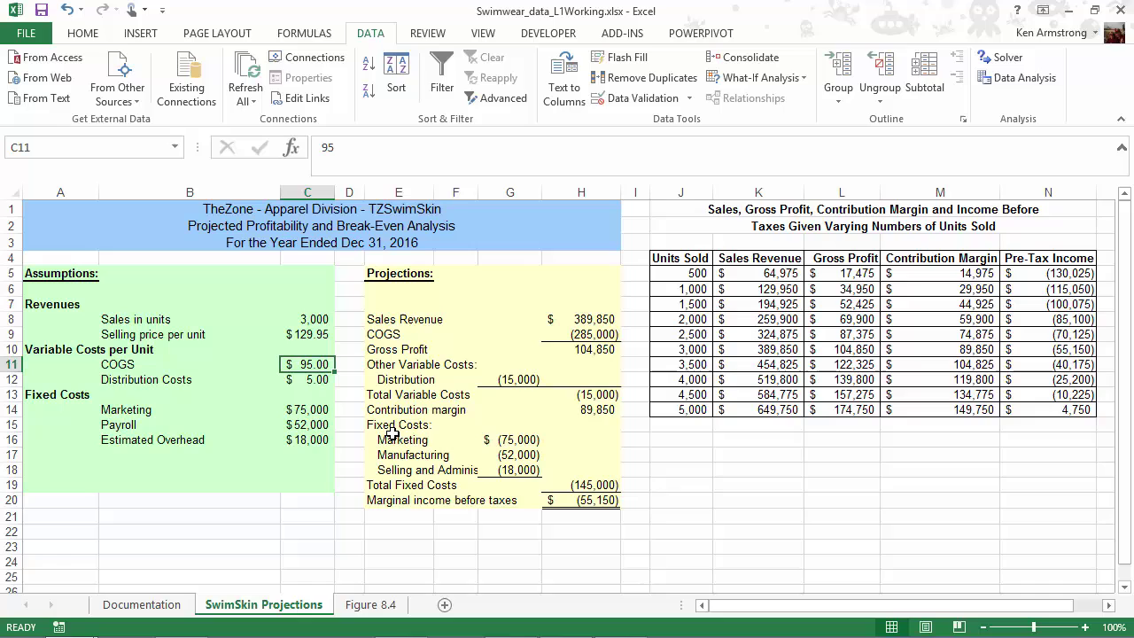